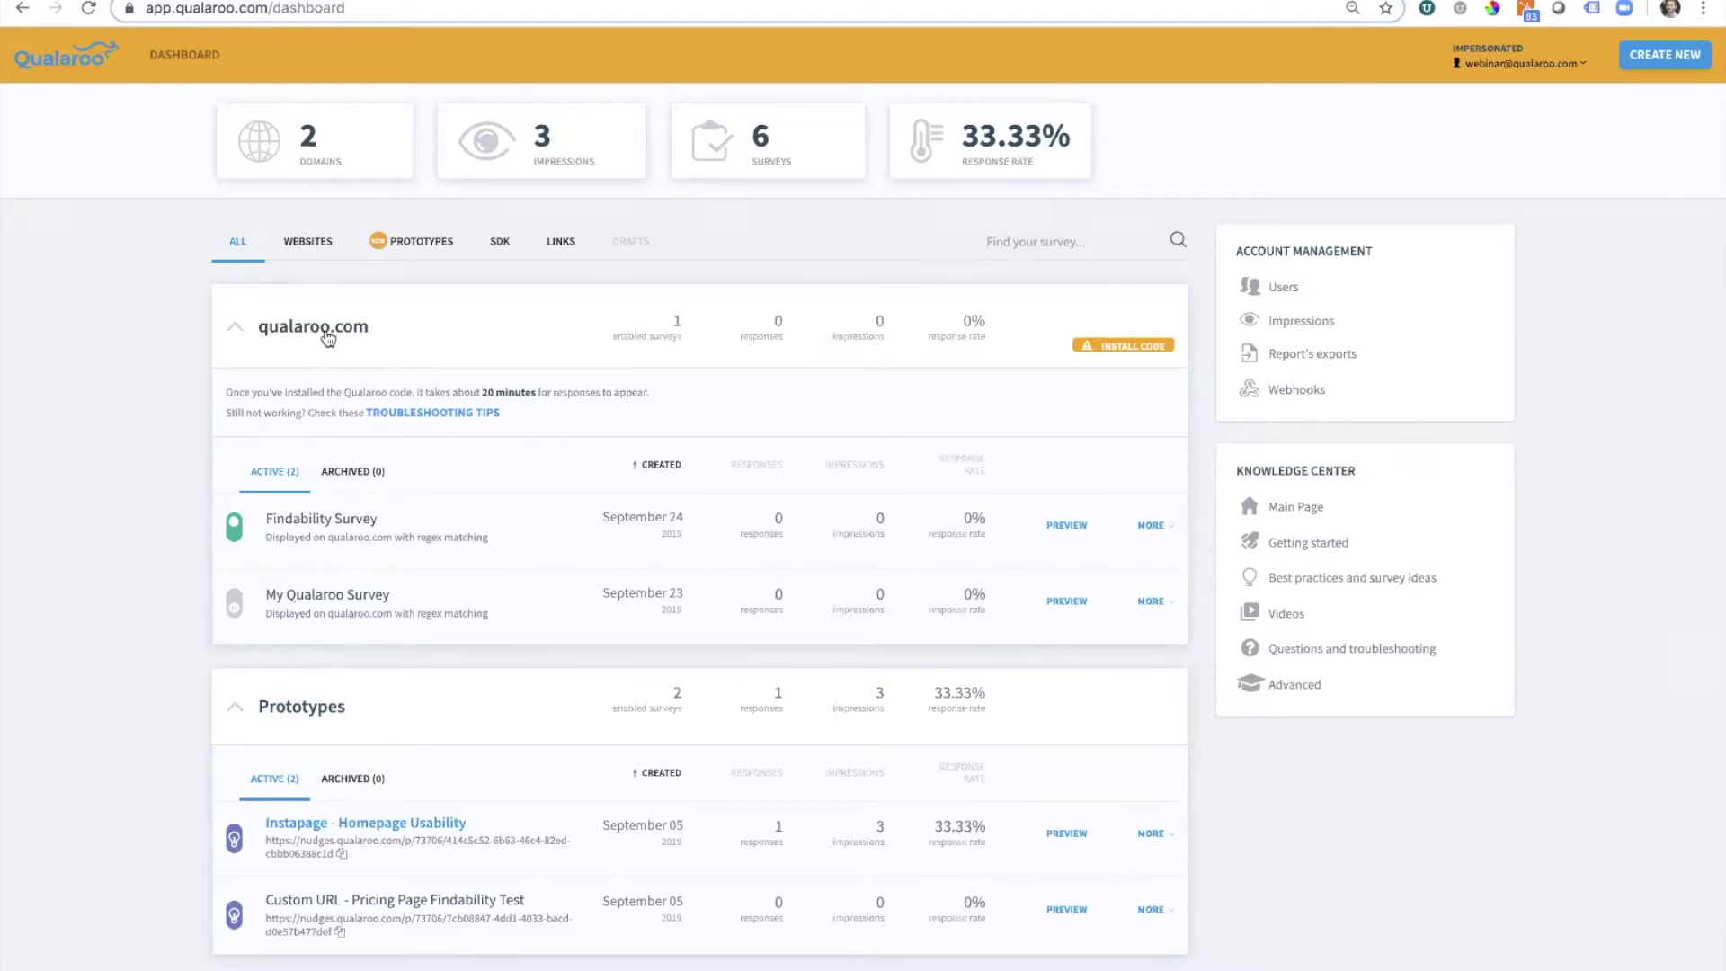
Filter the dashboard to website surveys, then prototype surveys, and browse the list
click(302, 259)
click(420, 256)
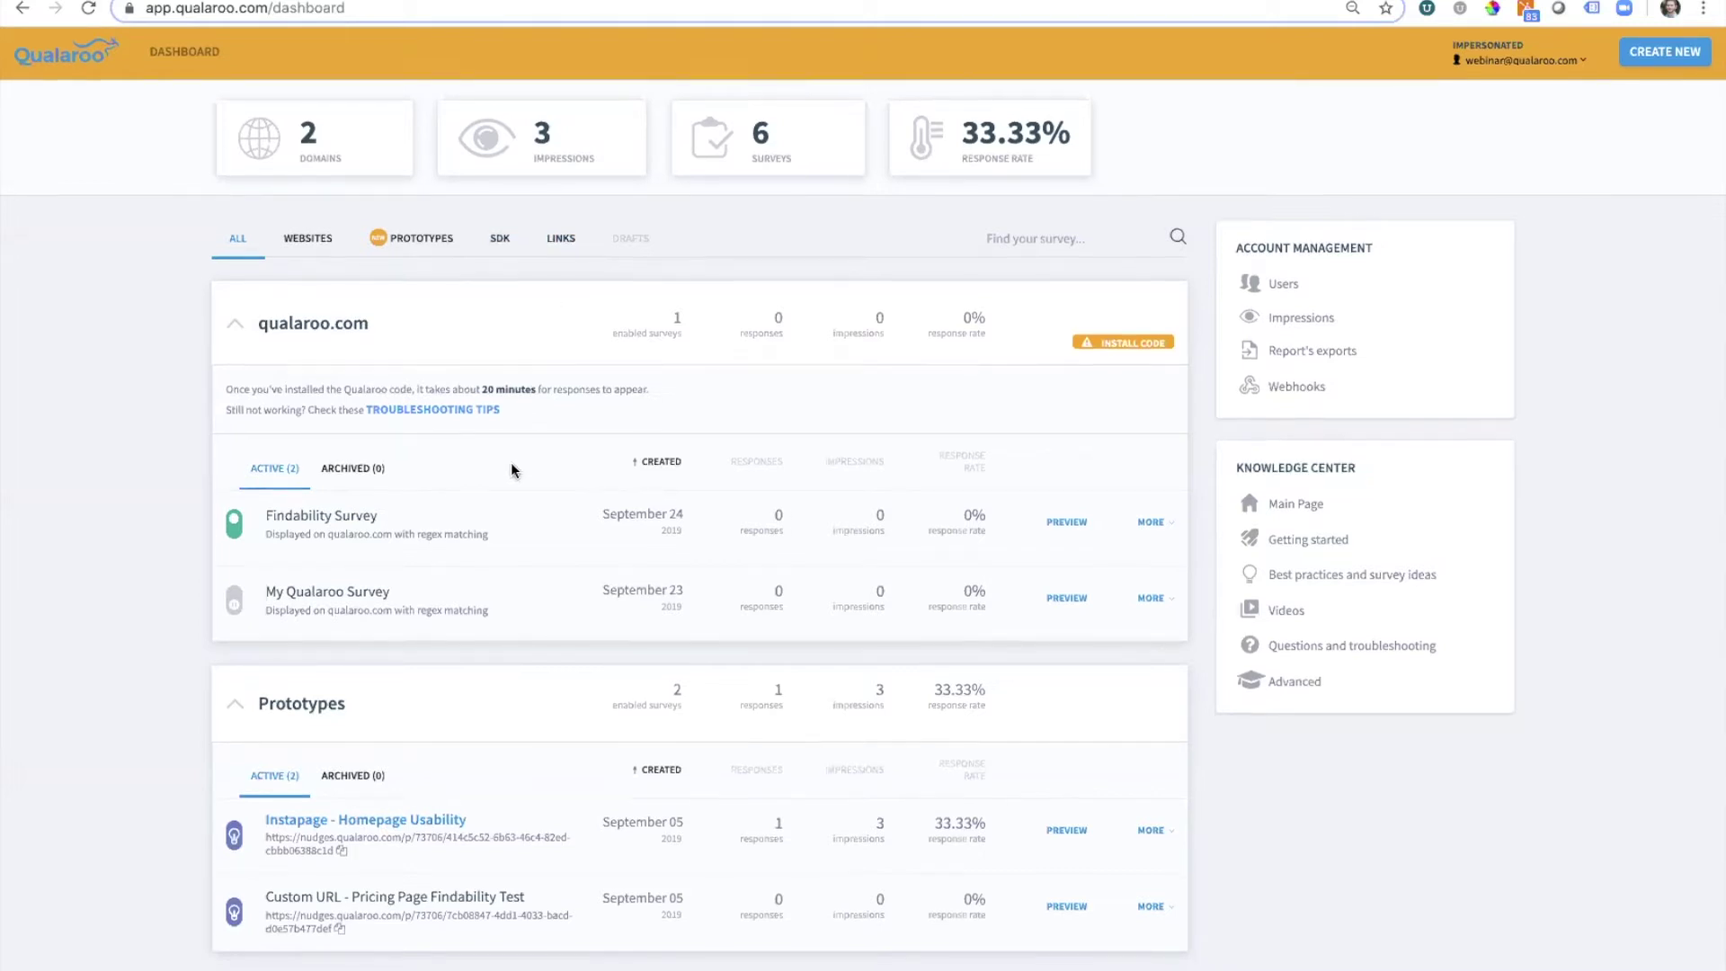
scroll(513, 465, down, 1)
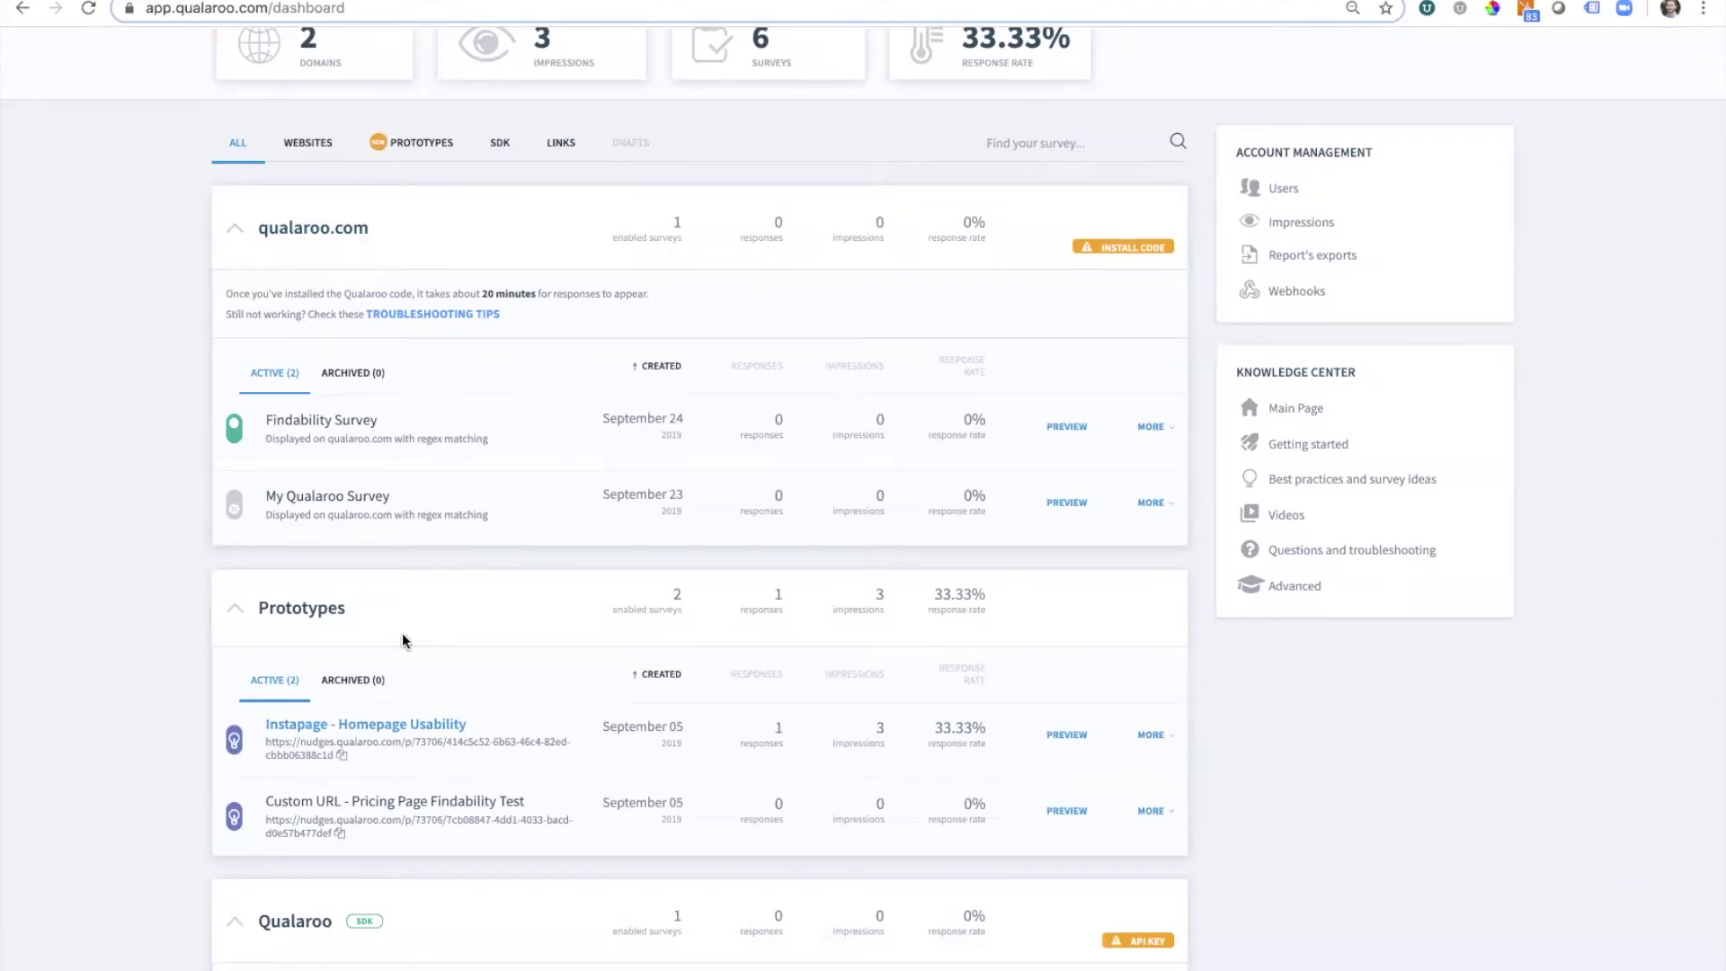
scroll(395, 575, down, 2)
scroll(382, 504, down, 4)
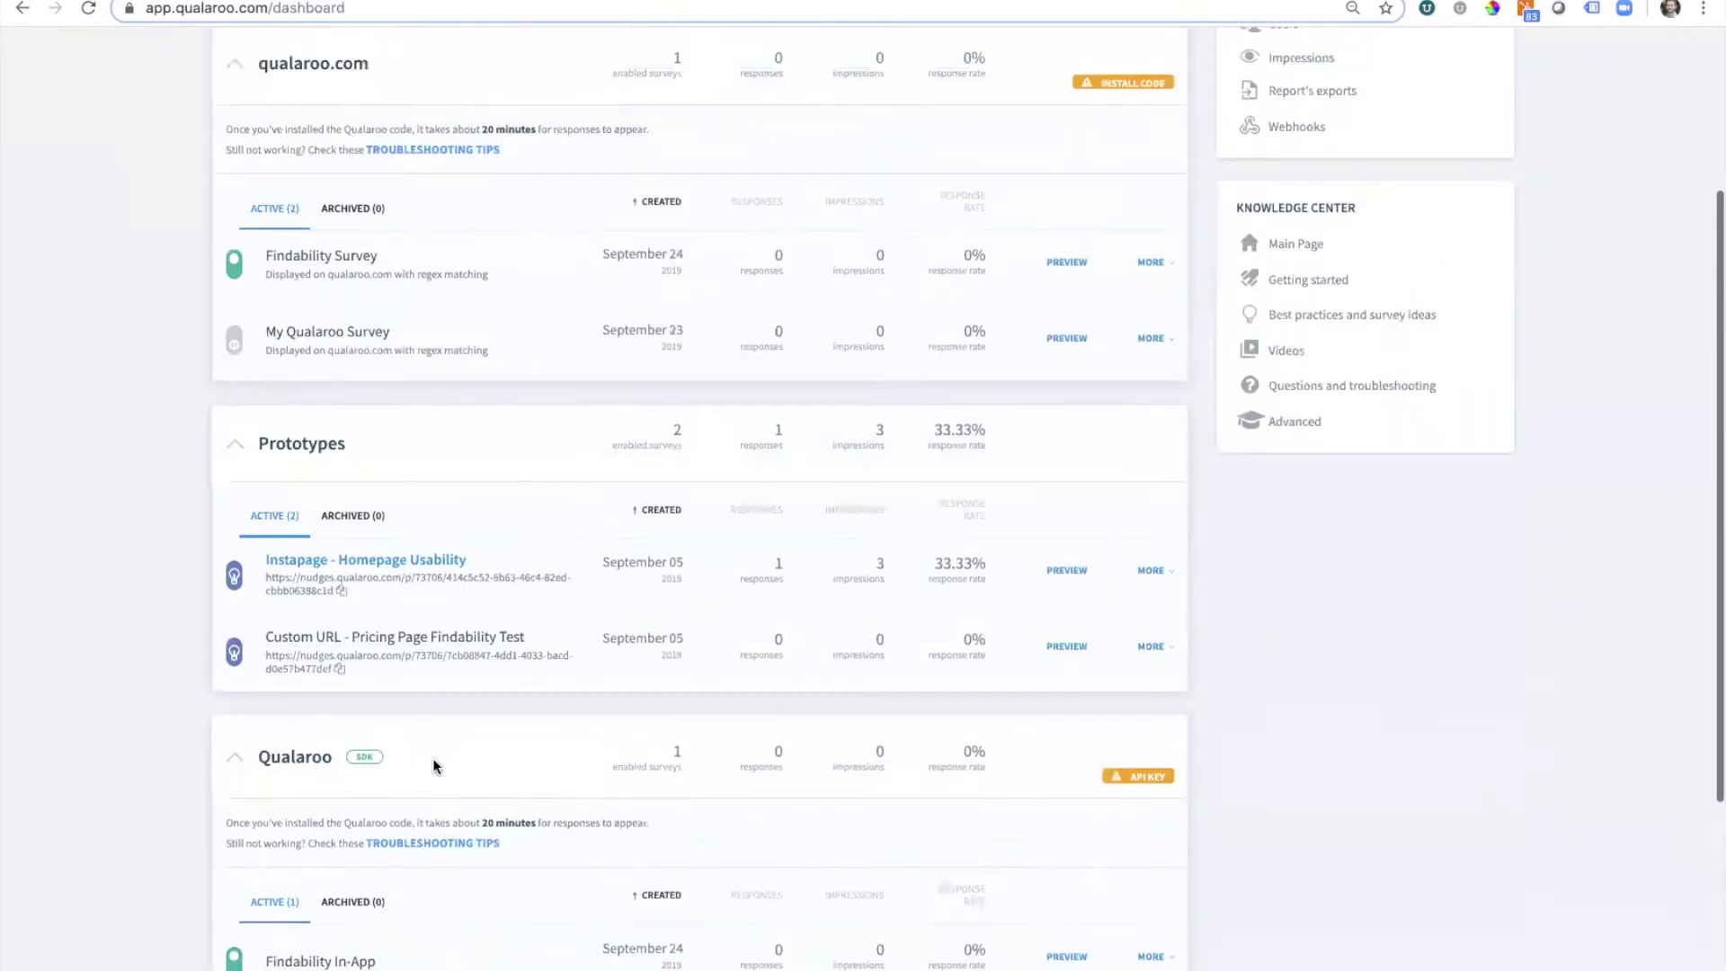
scroll(531, 418, up, 2)
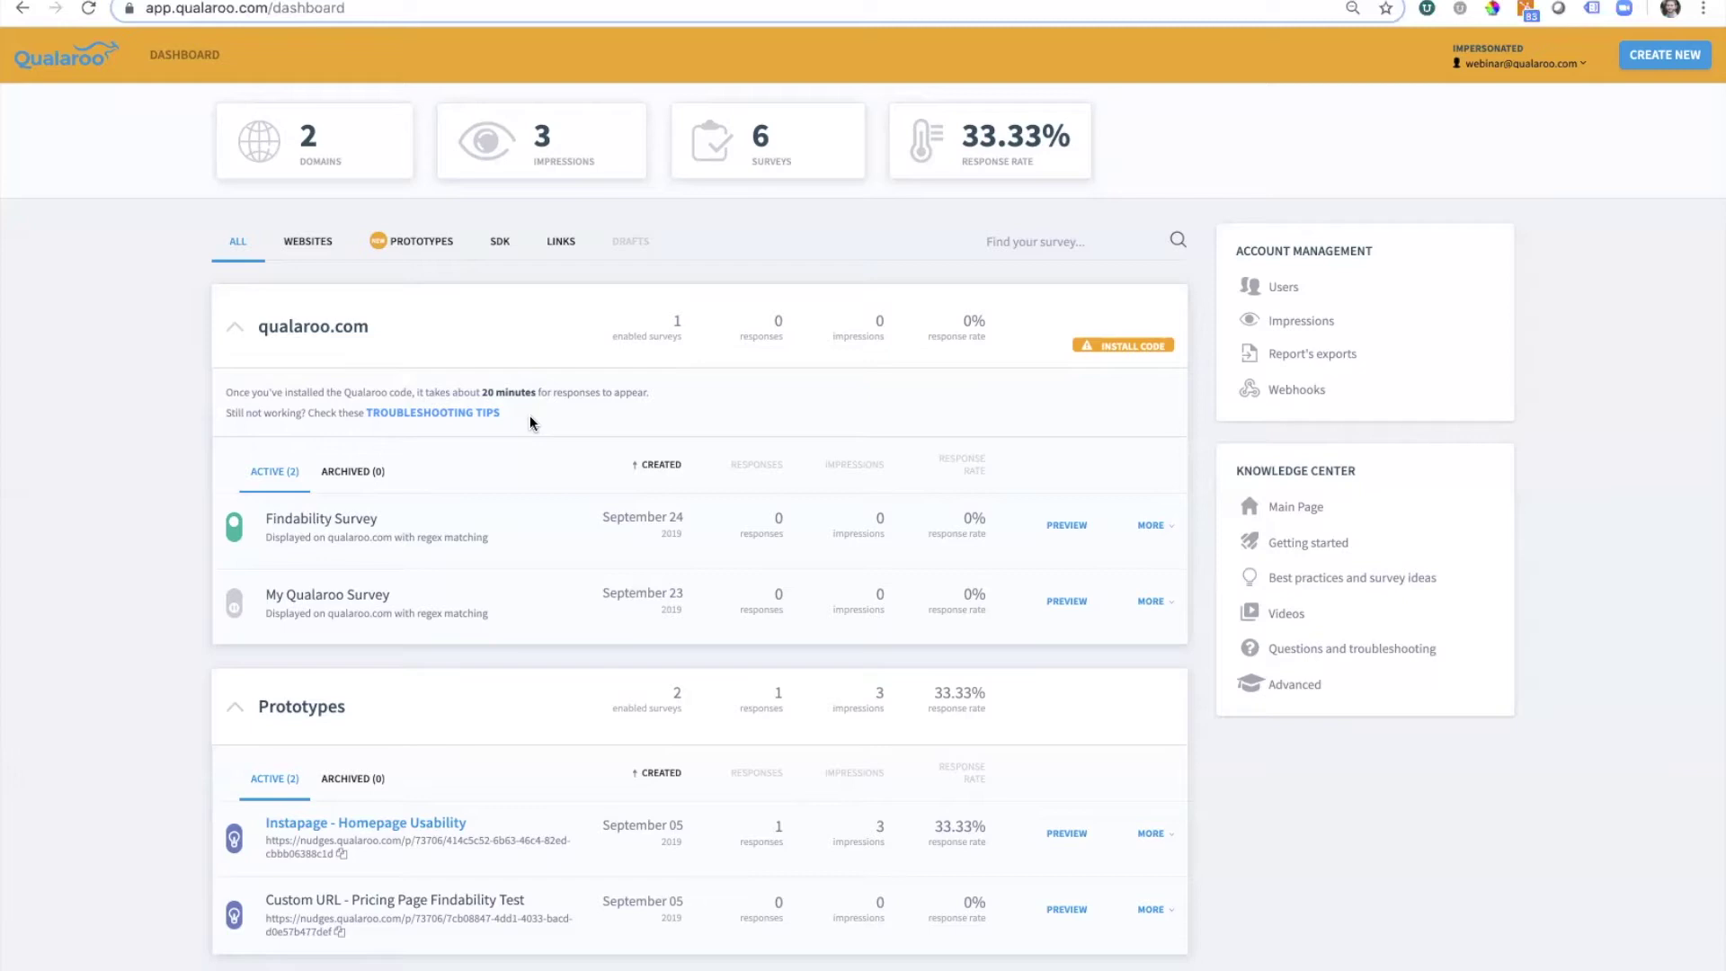
Copy the qualaroo.com tracking code snippet and open that site's settings
click(1125, 346)
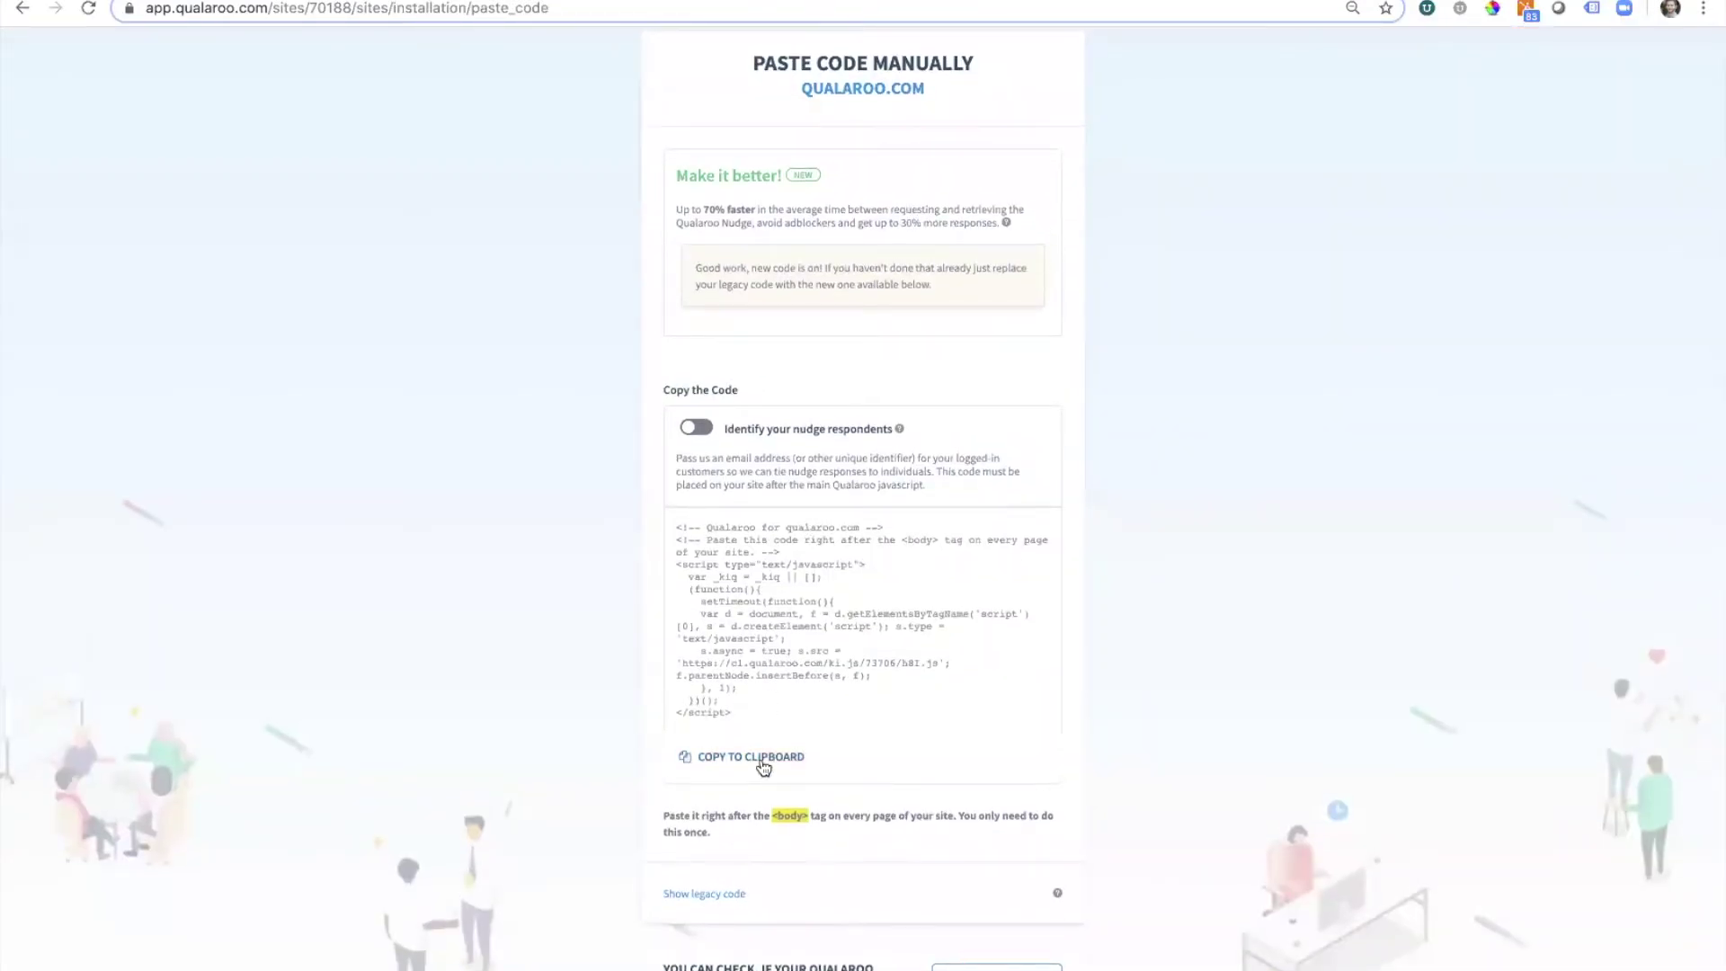
click(762, 764)
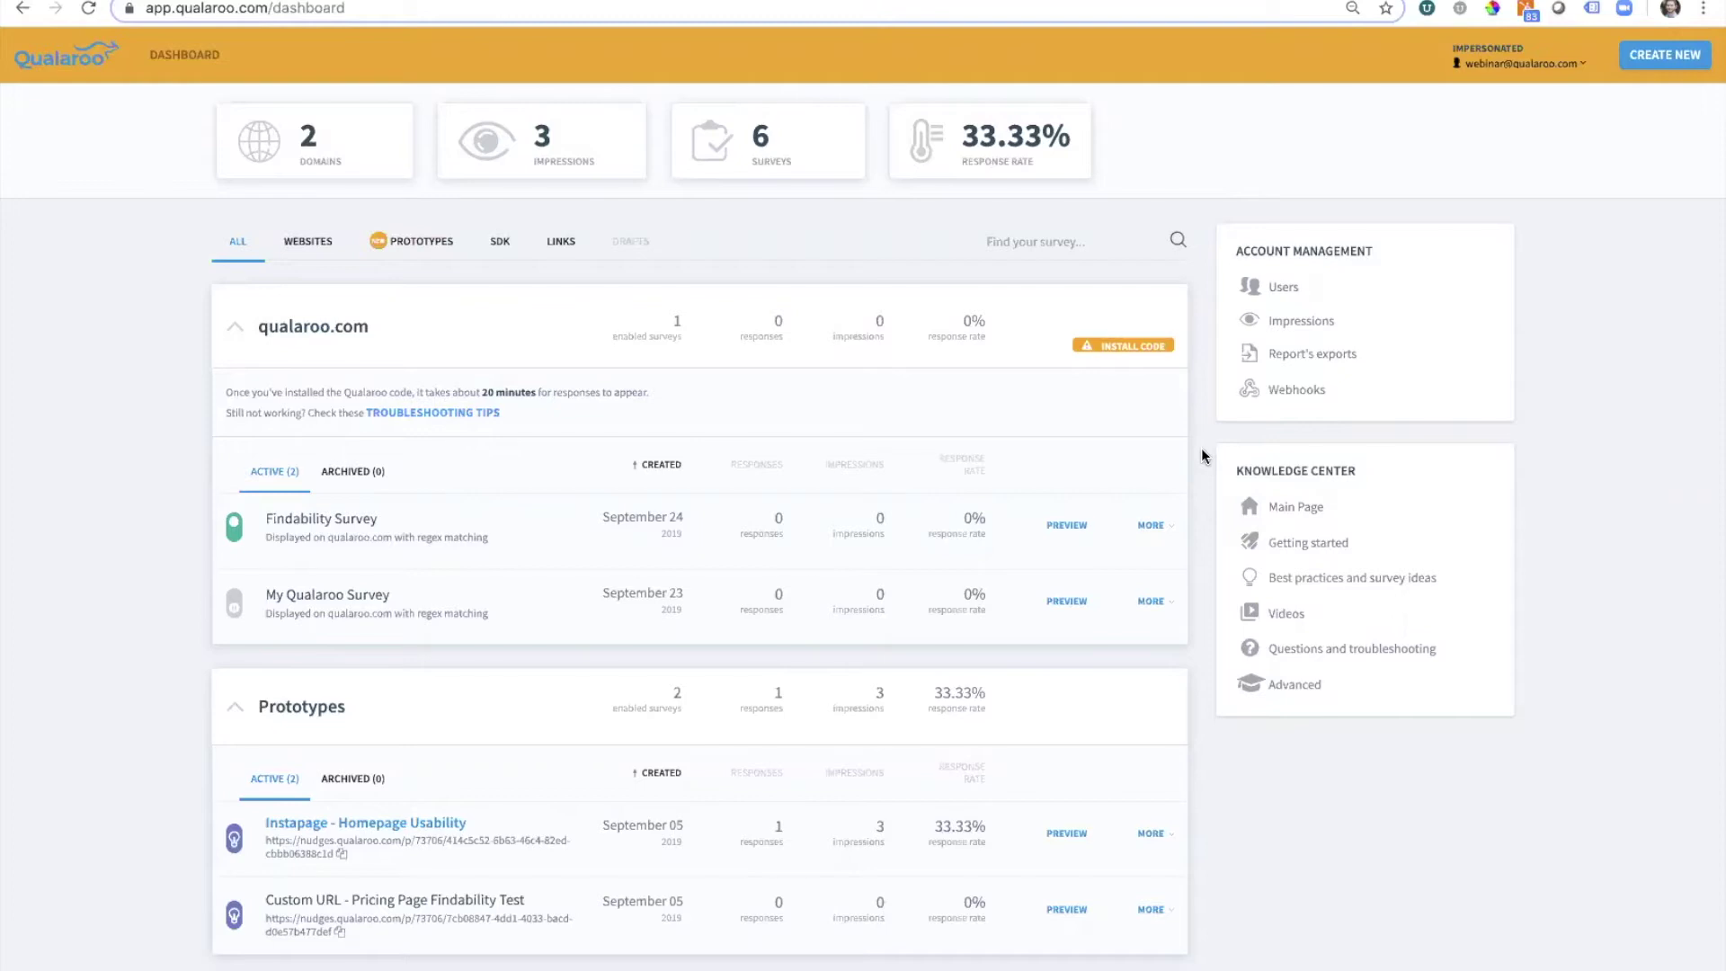
mouse_move(1154, 317)
click(1153, 310)
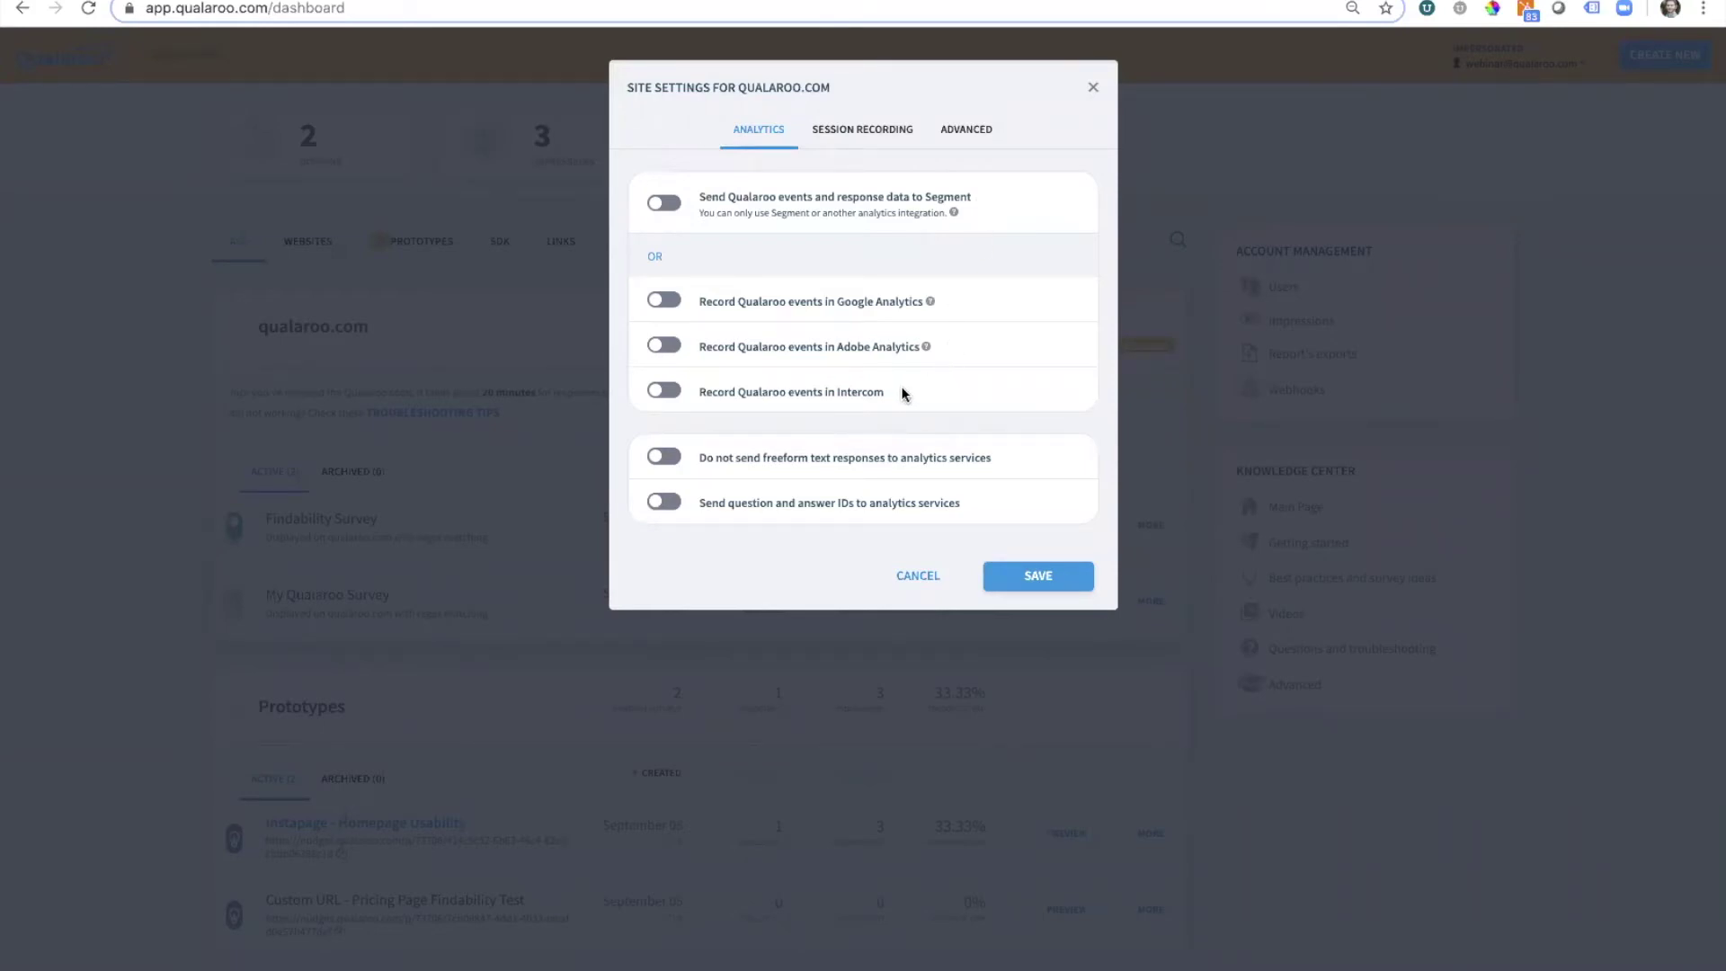
click(881, 133)
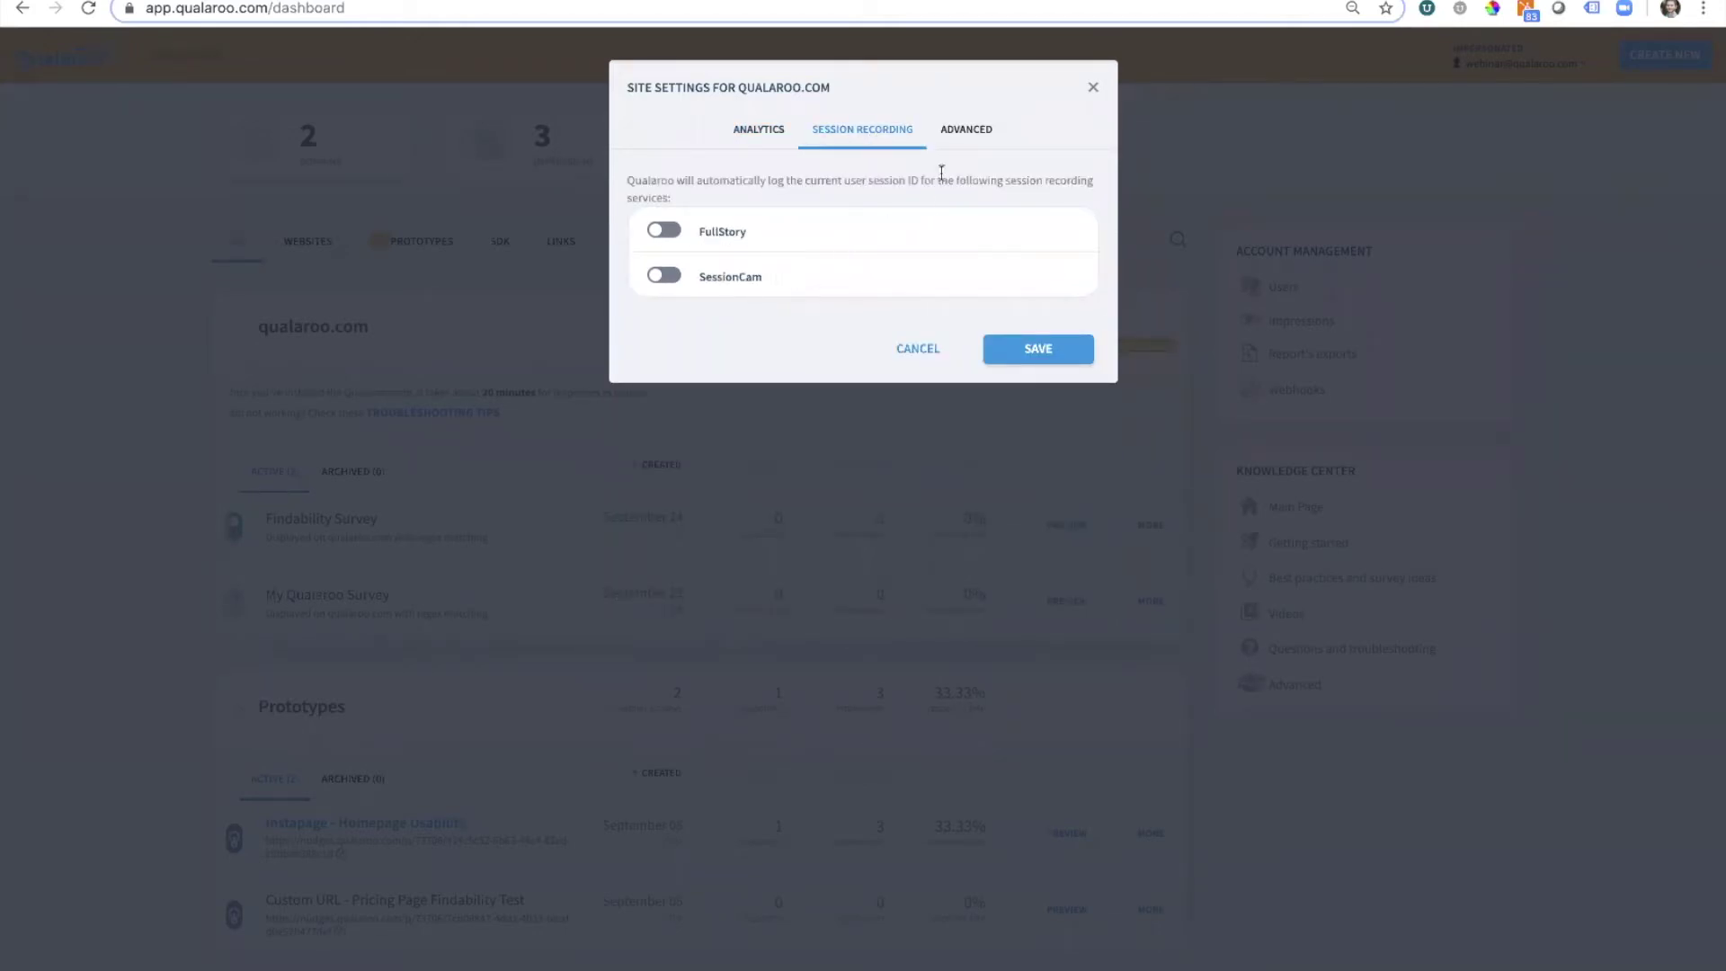
click(964, 133)
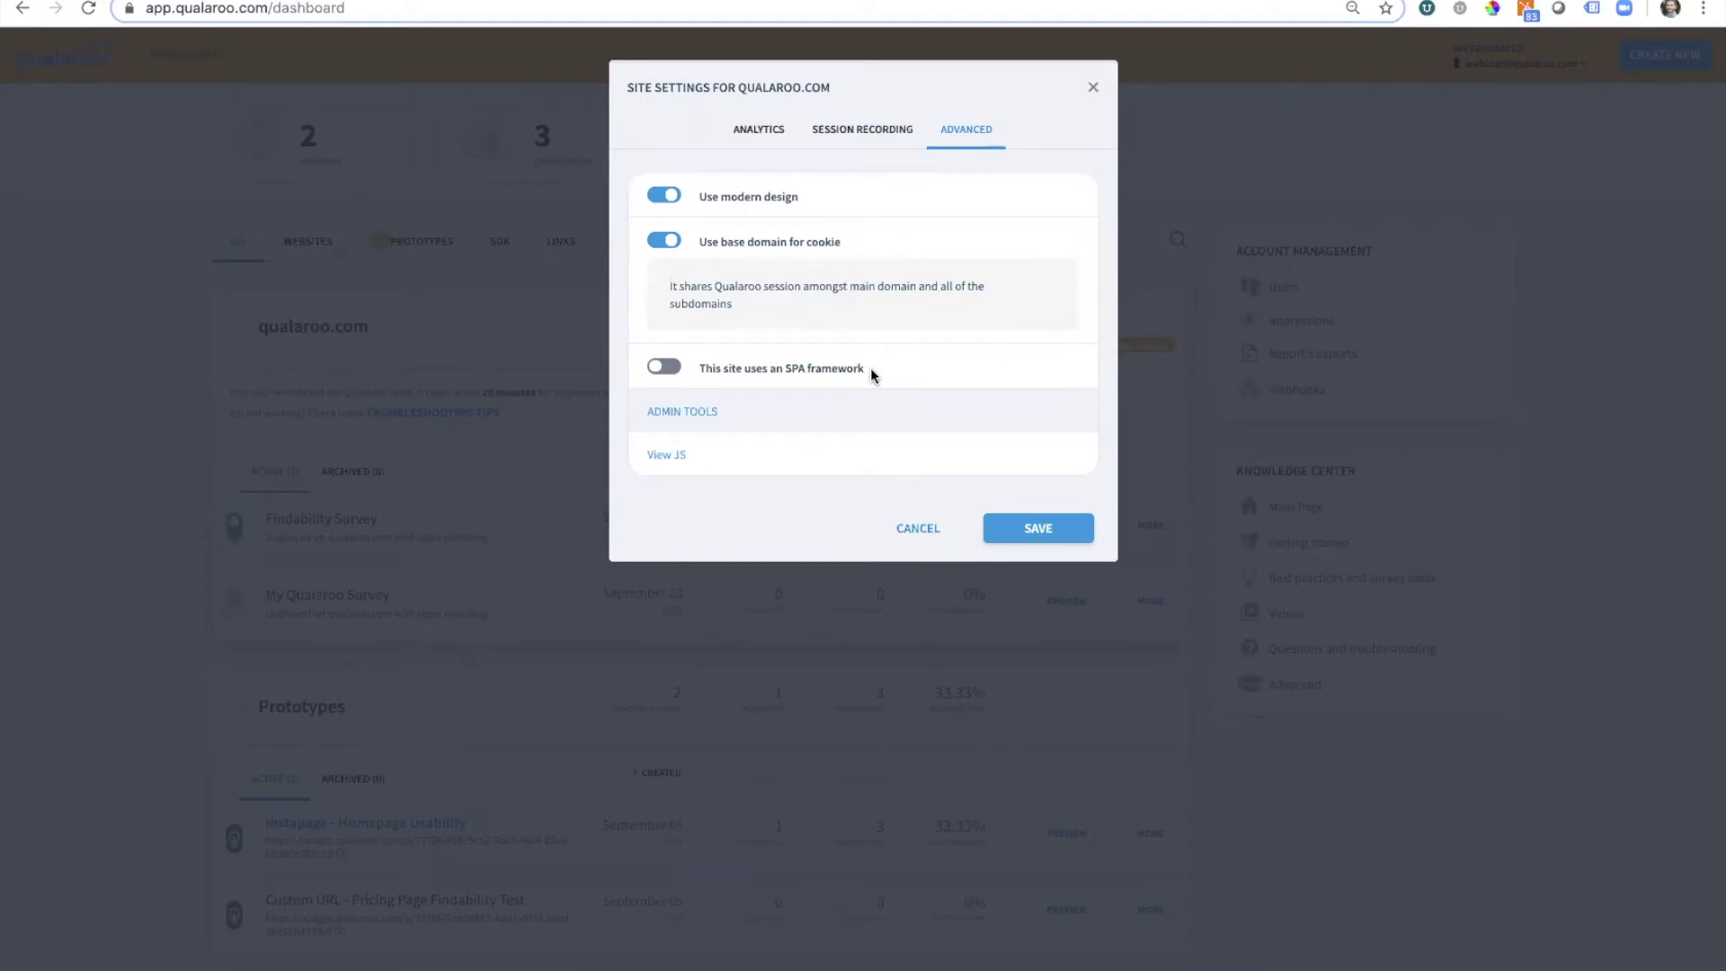
click(916, 529)
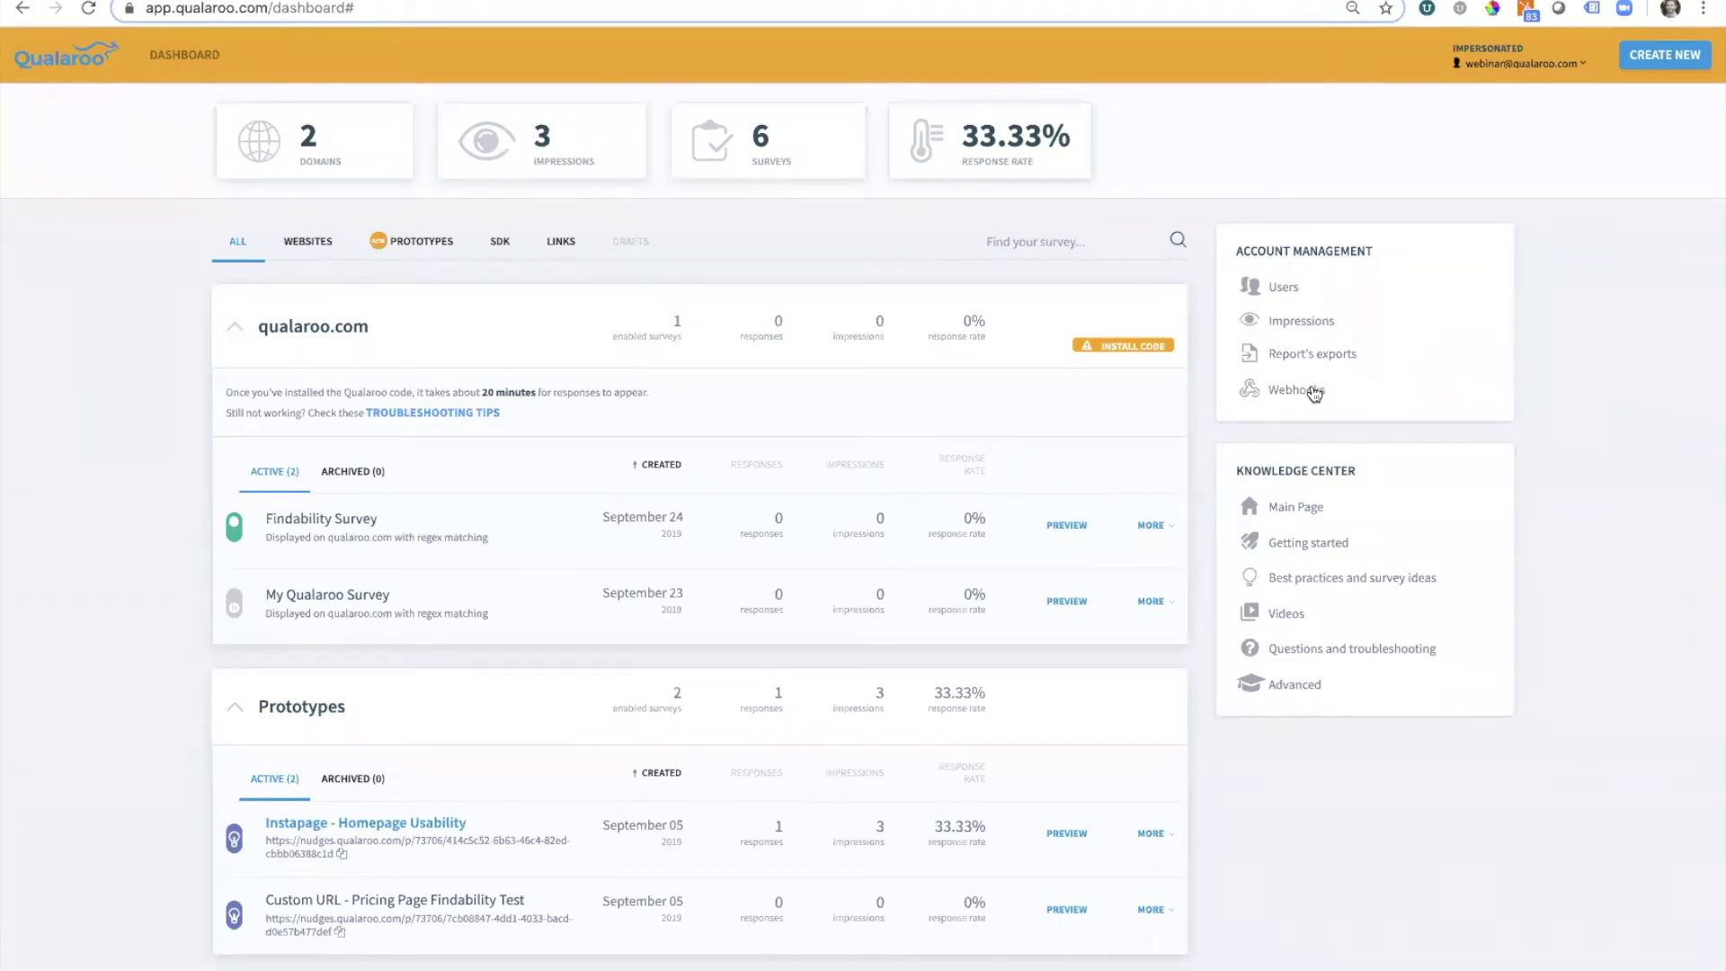
Create a new web survey from scratch that targets the qualaroo.com domain
click(1659, 58)
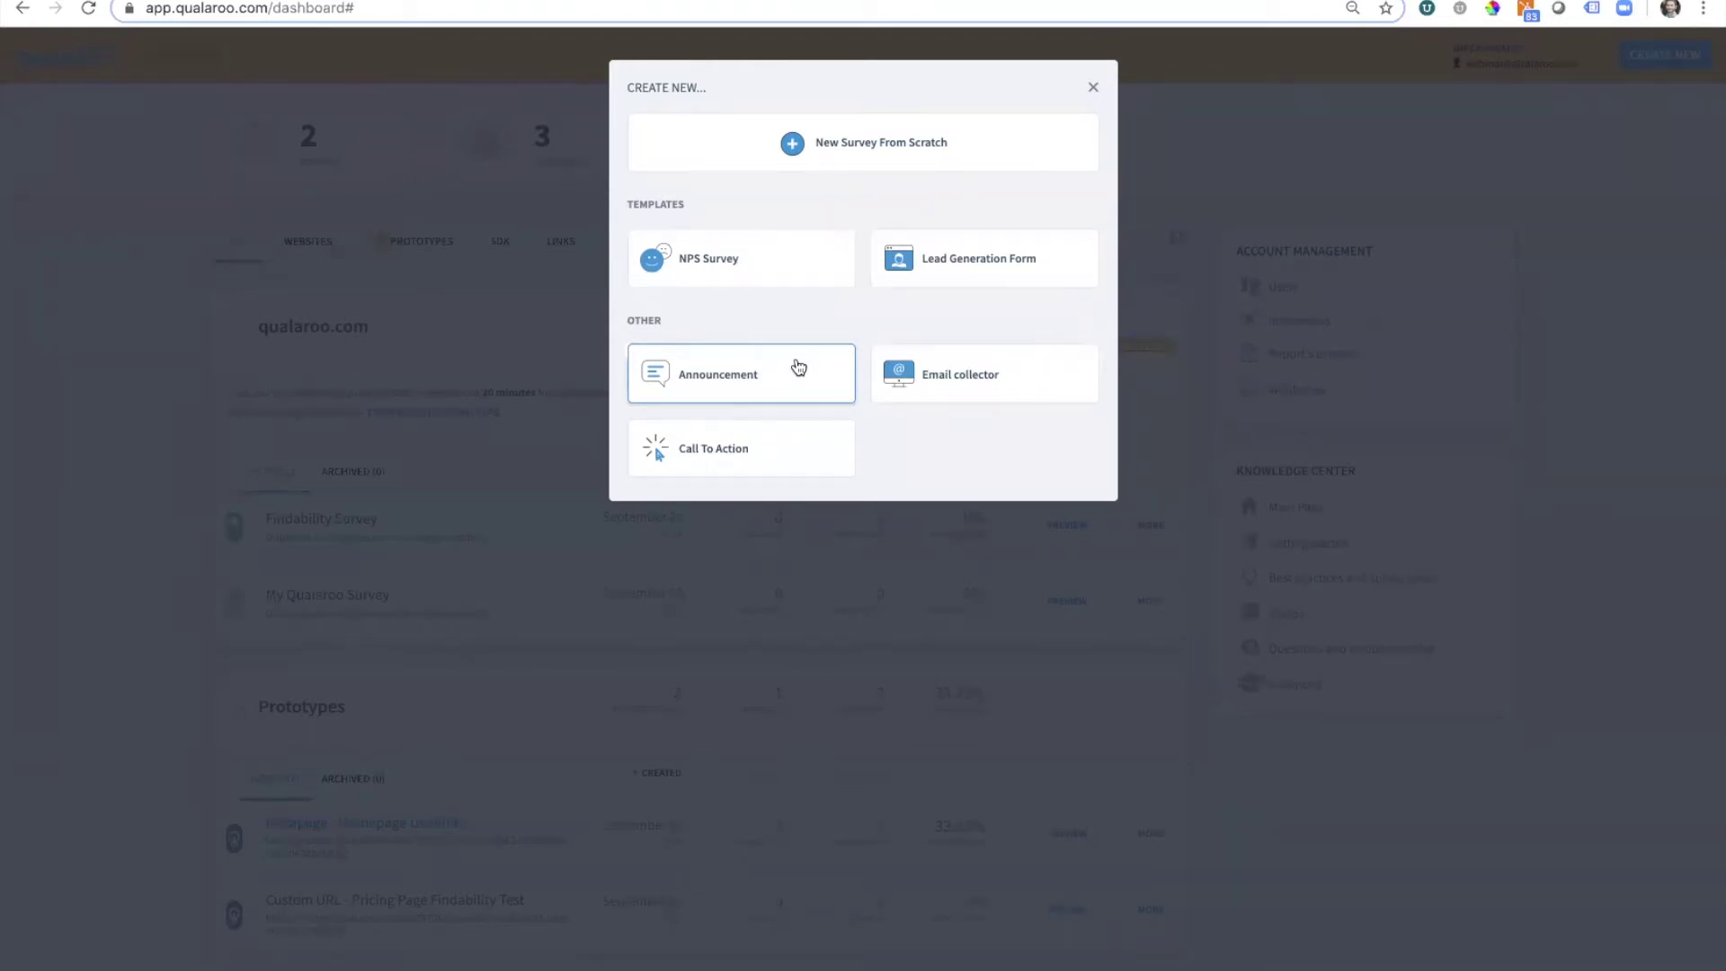
click(876, 168)
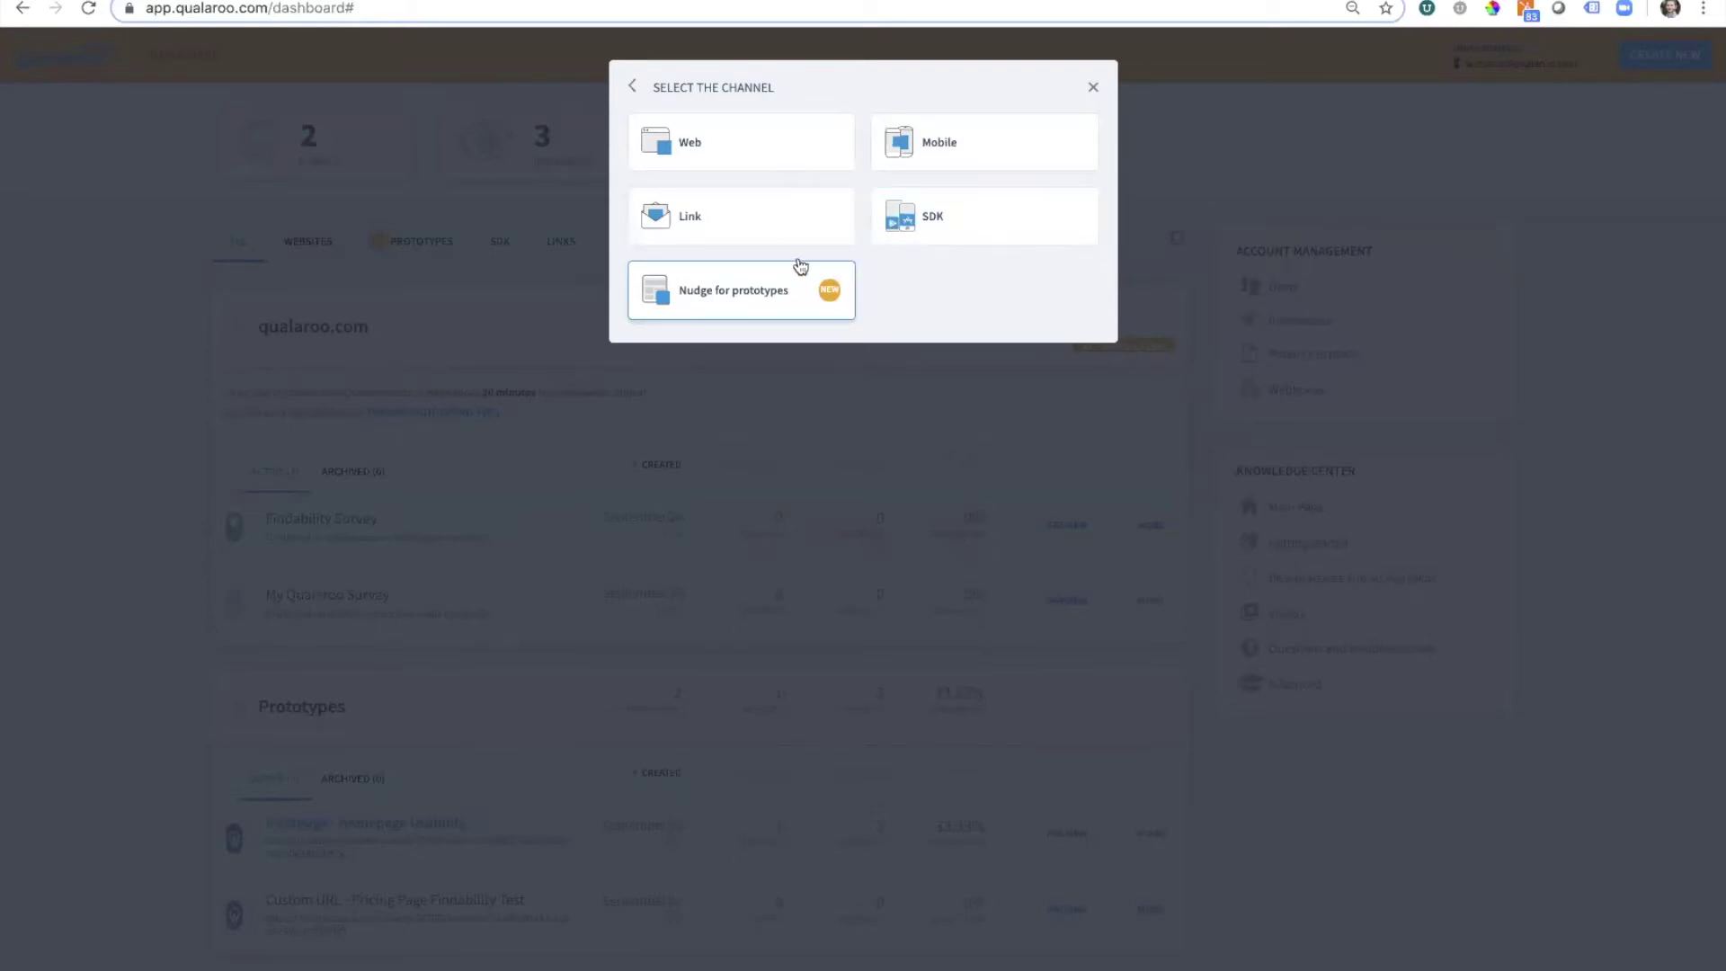
click(742, 140)
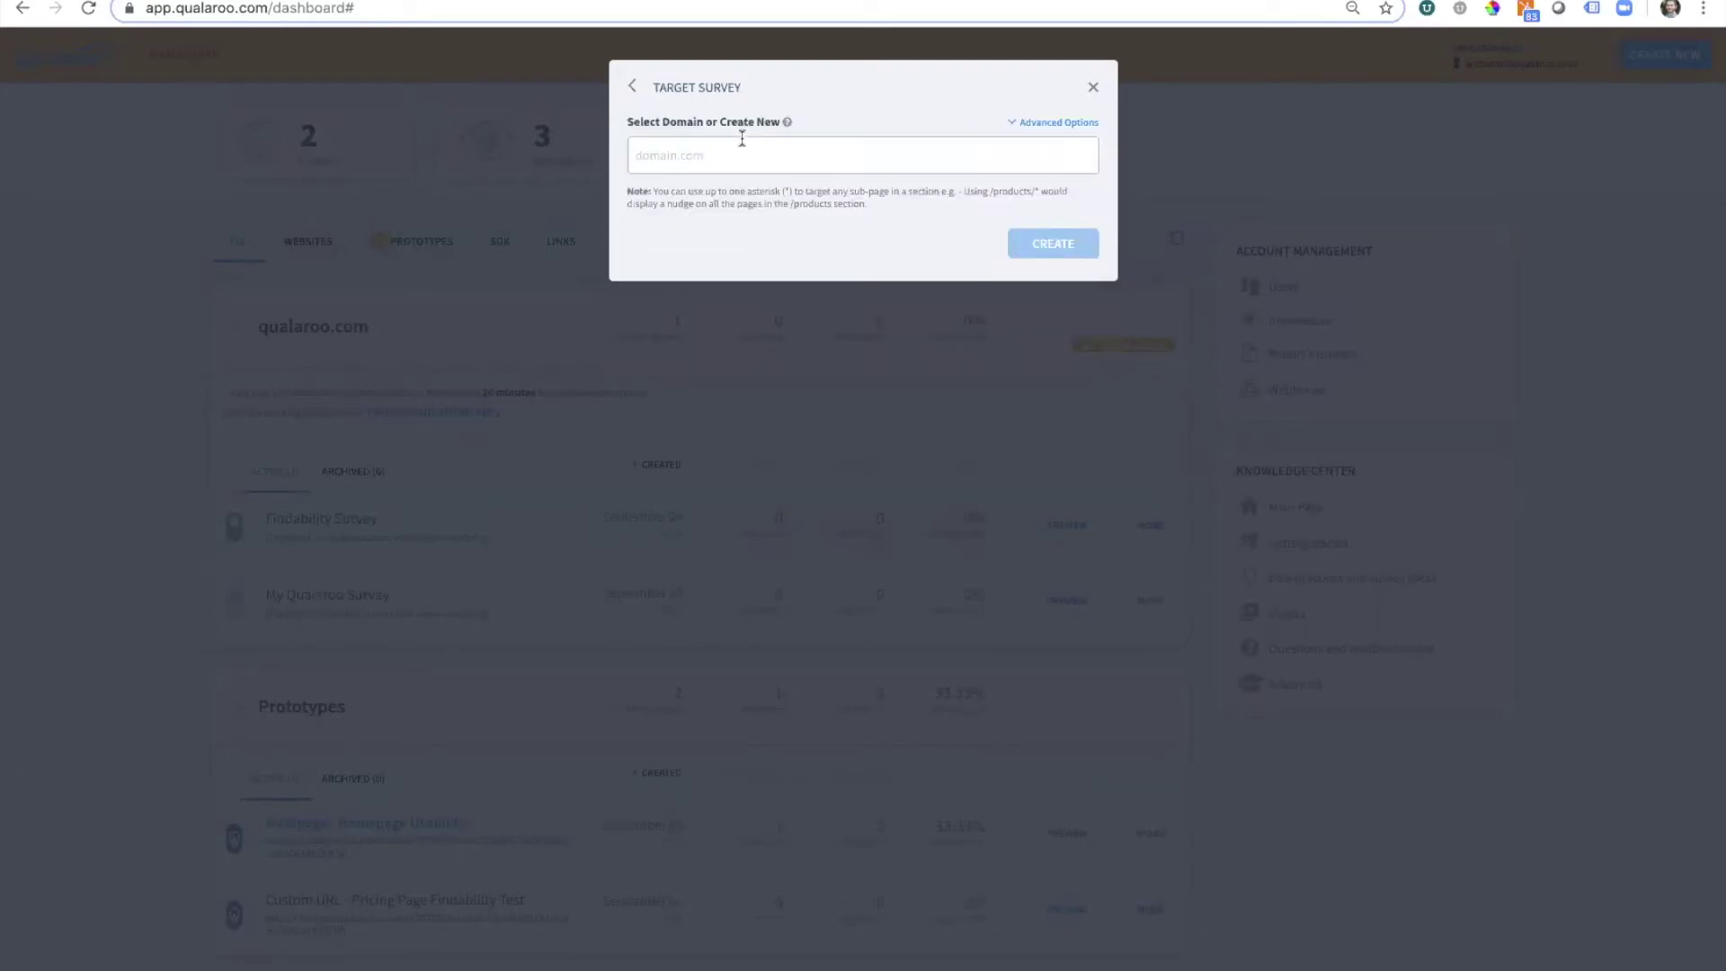
click(734, 152)
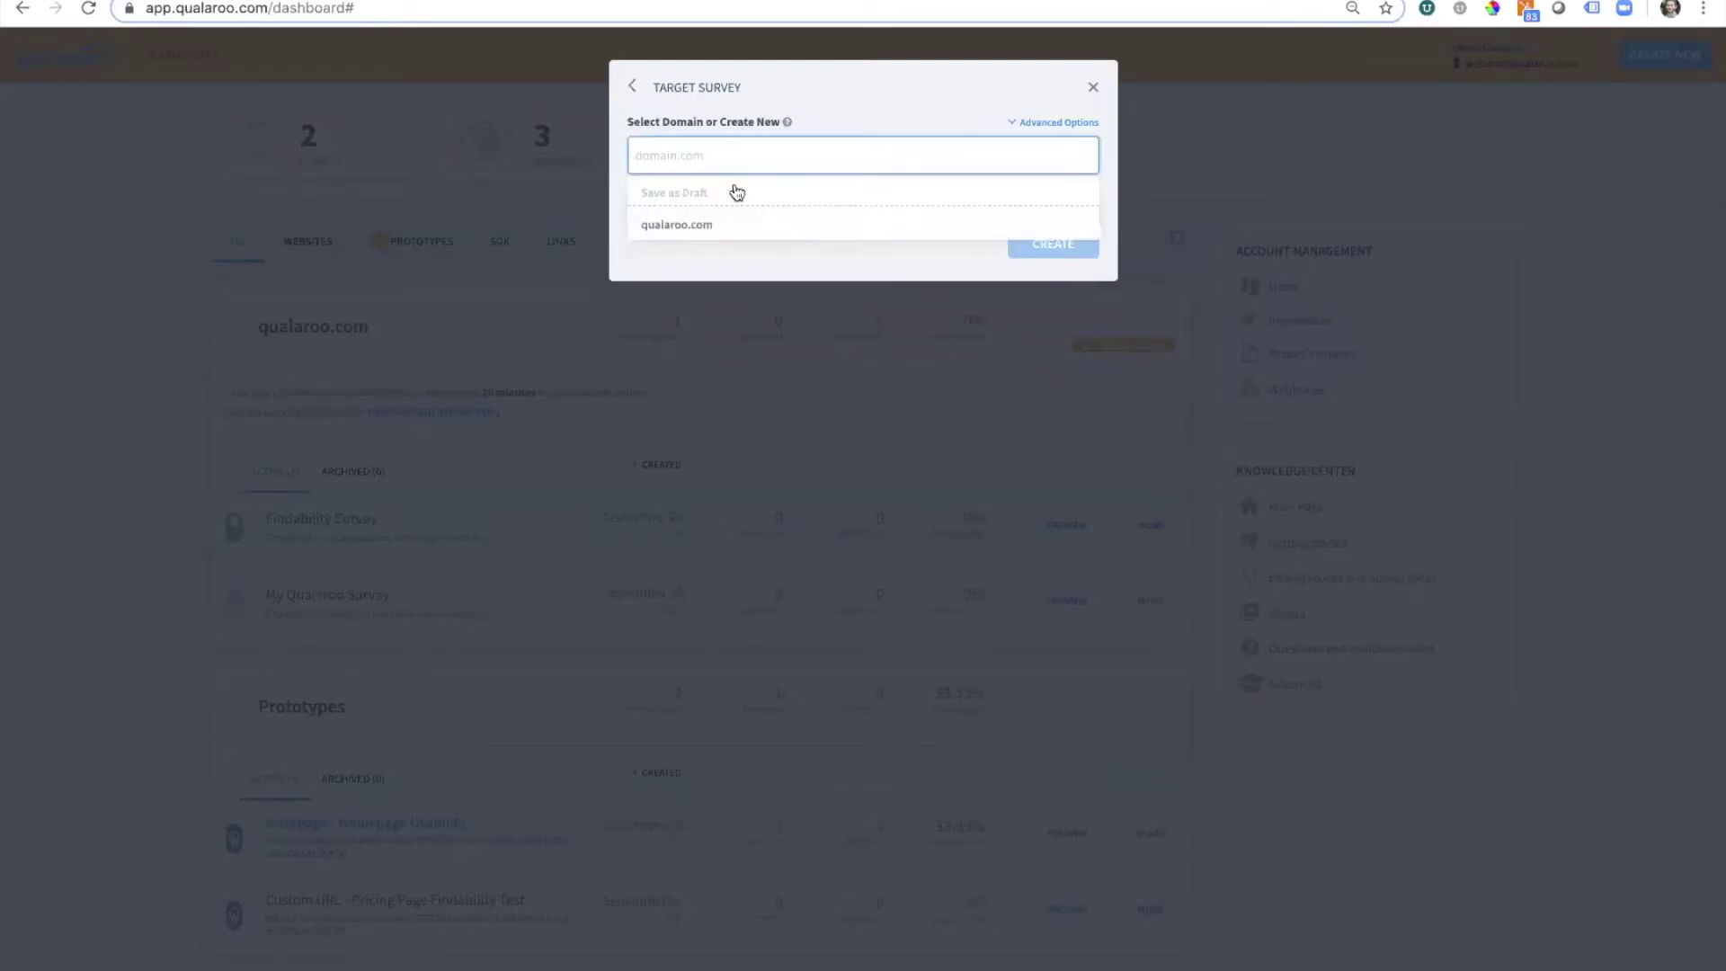
click(726, 224)
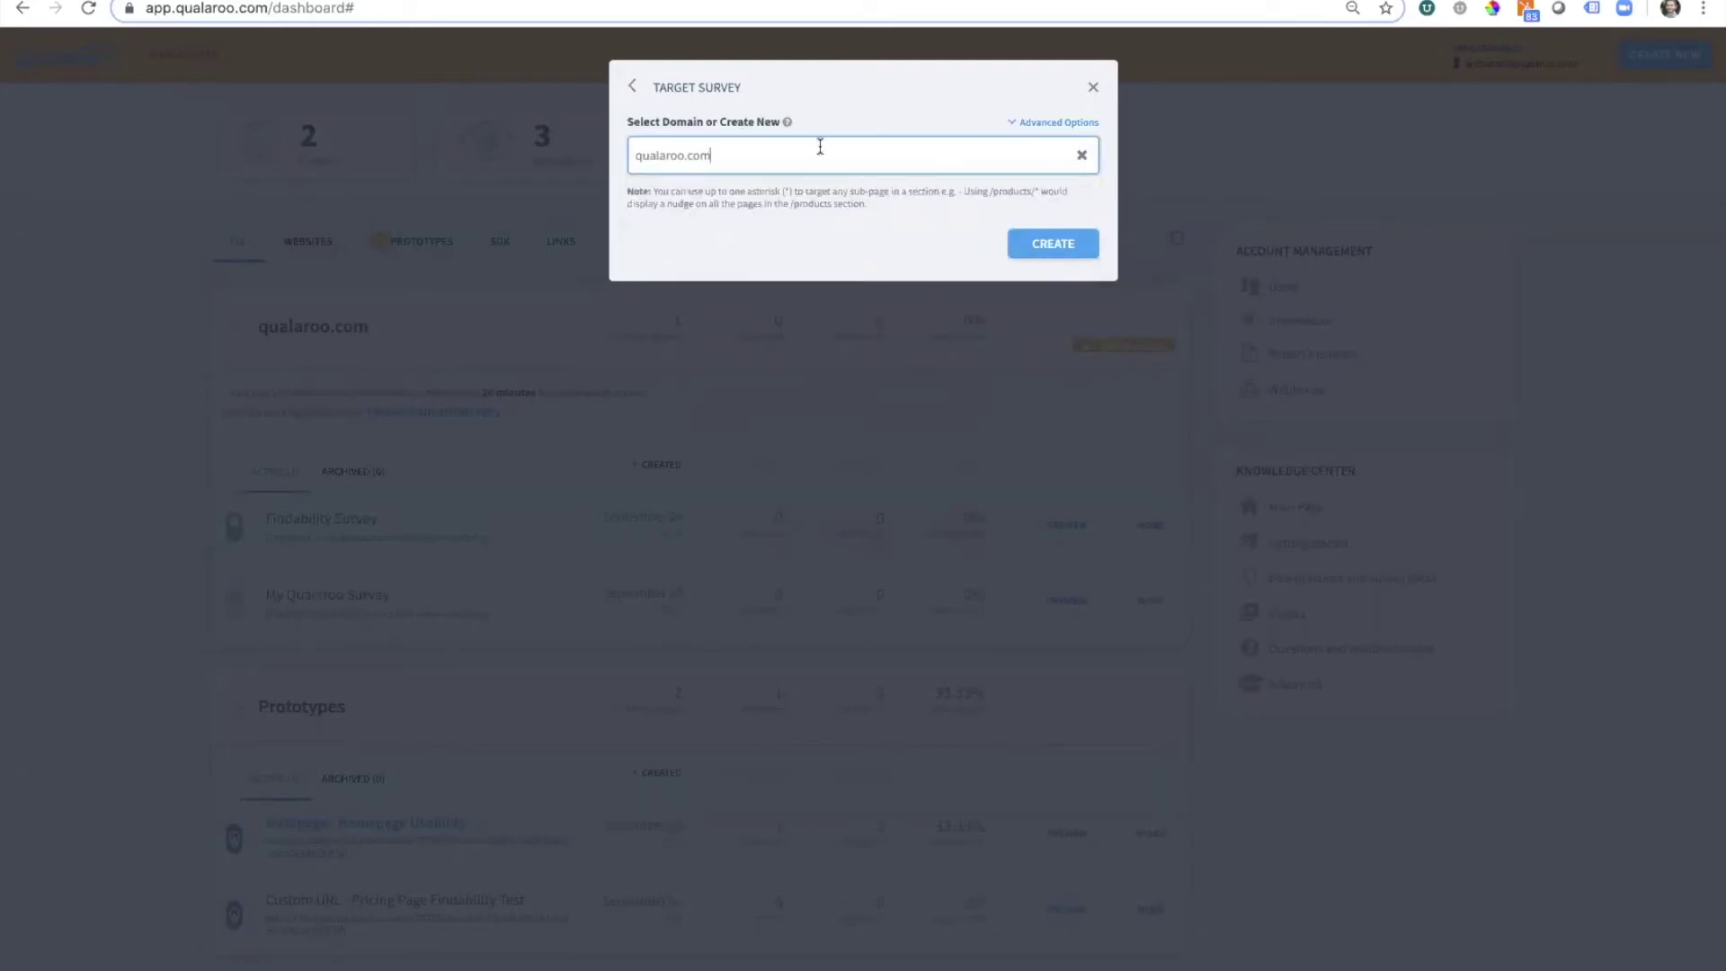
click(1053, 243)
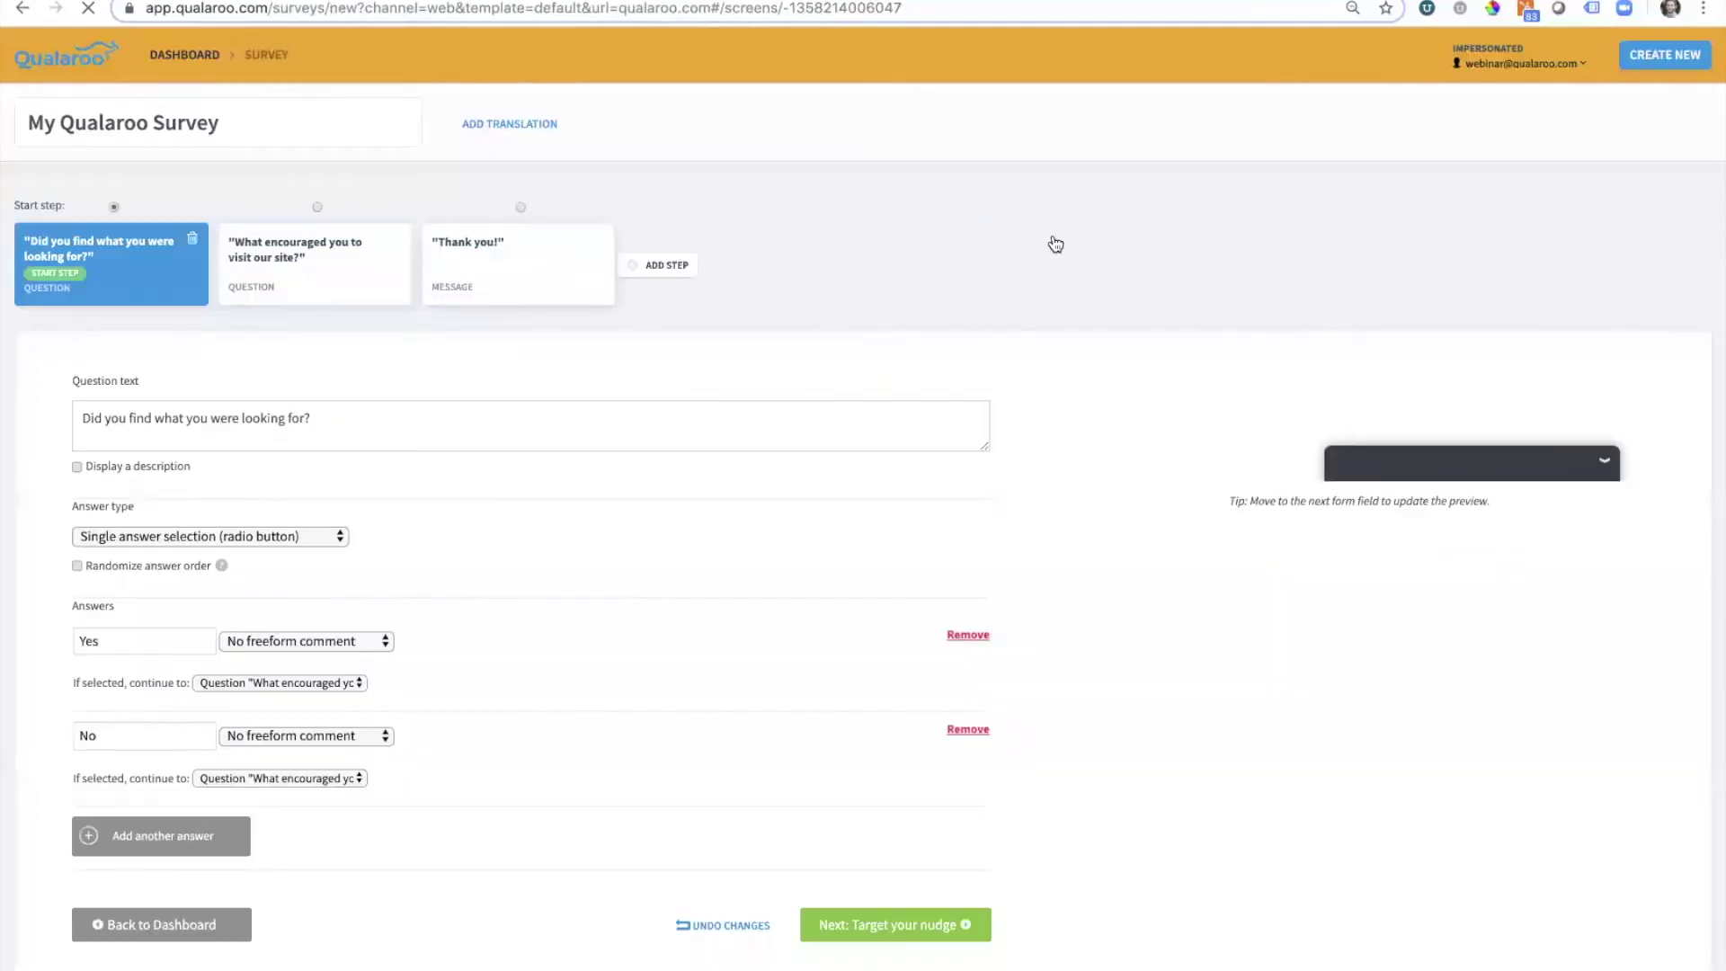
triple_click(252, 117)
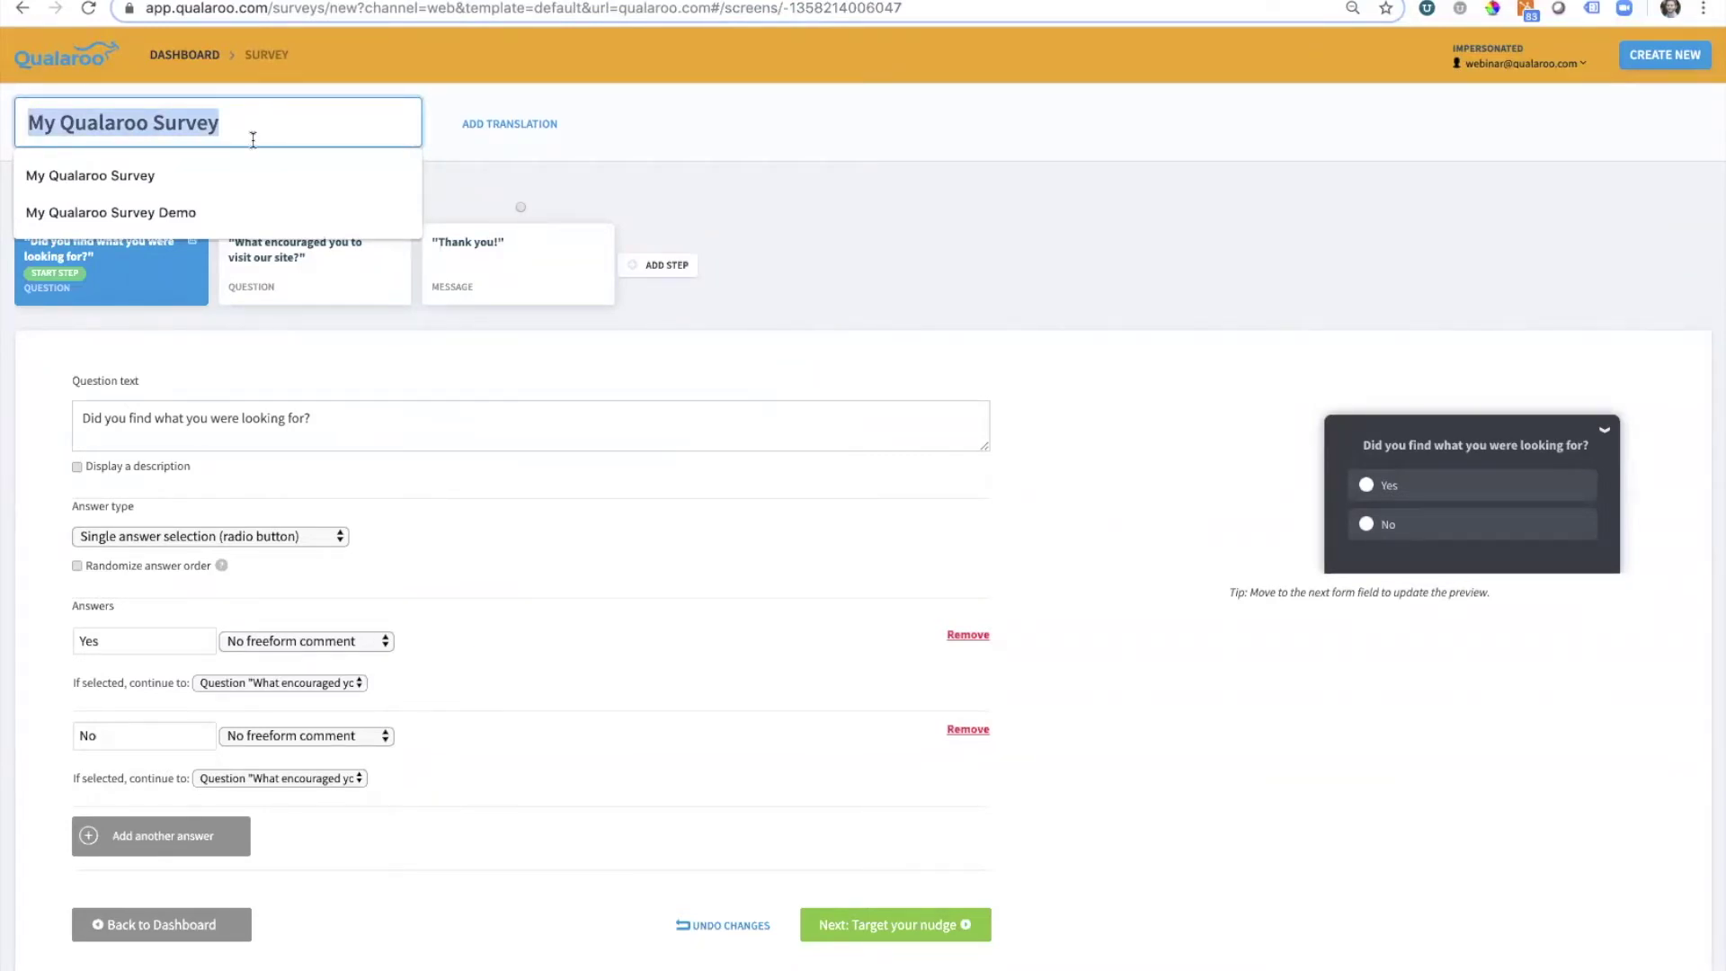
click(238, 358)
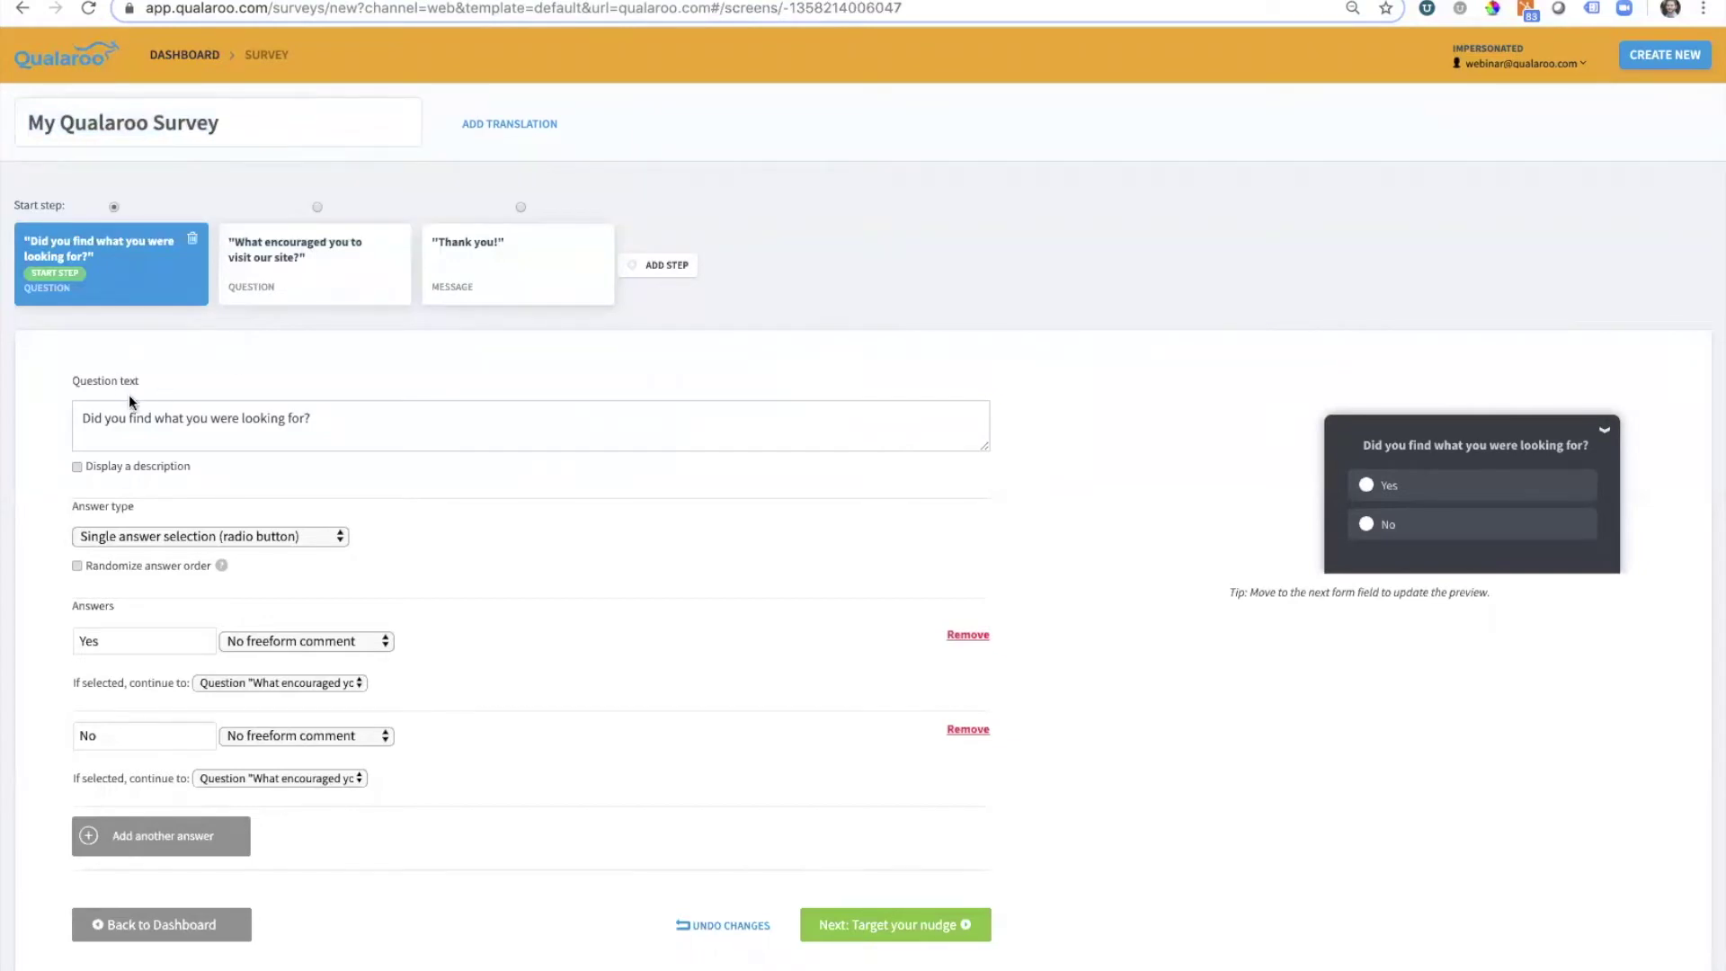
click(141, 469)
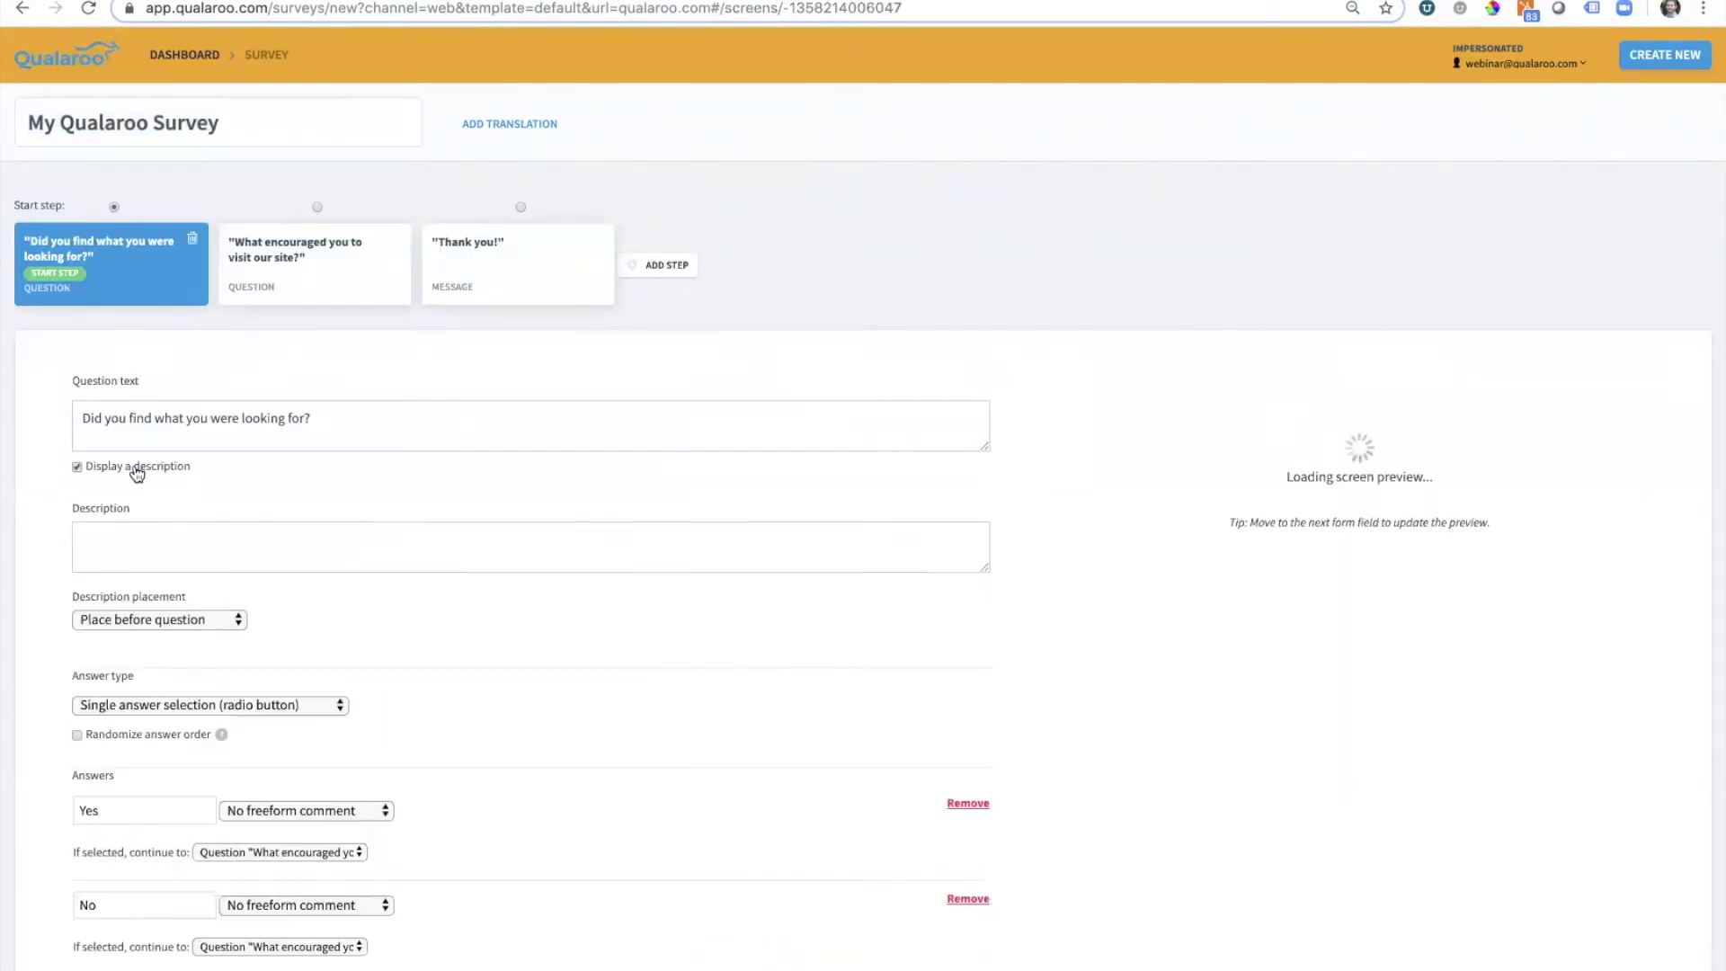
click(163, 619)
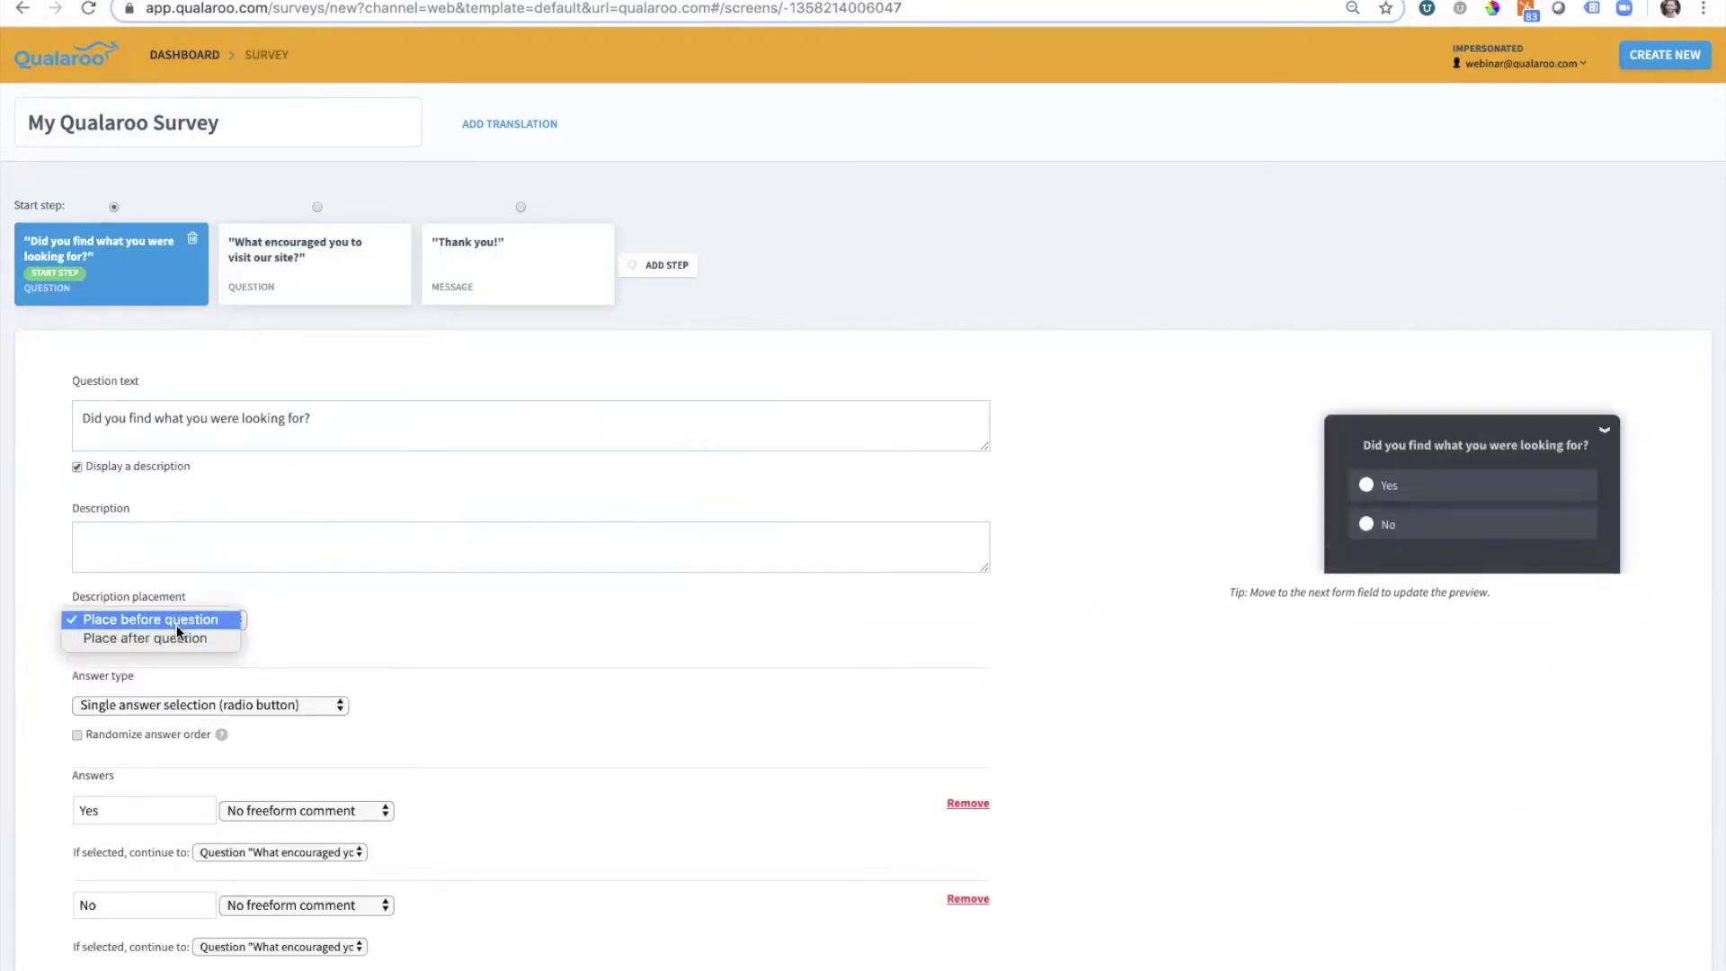
click(176, 623)
click(126, 466)
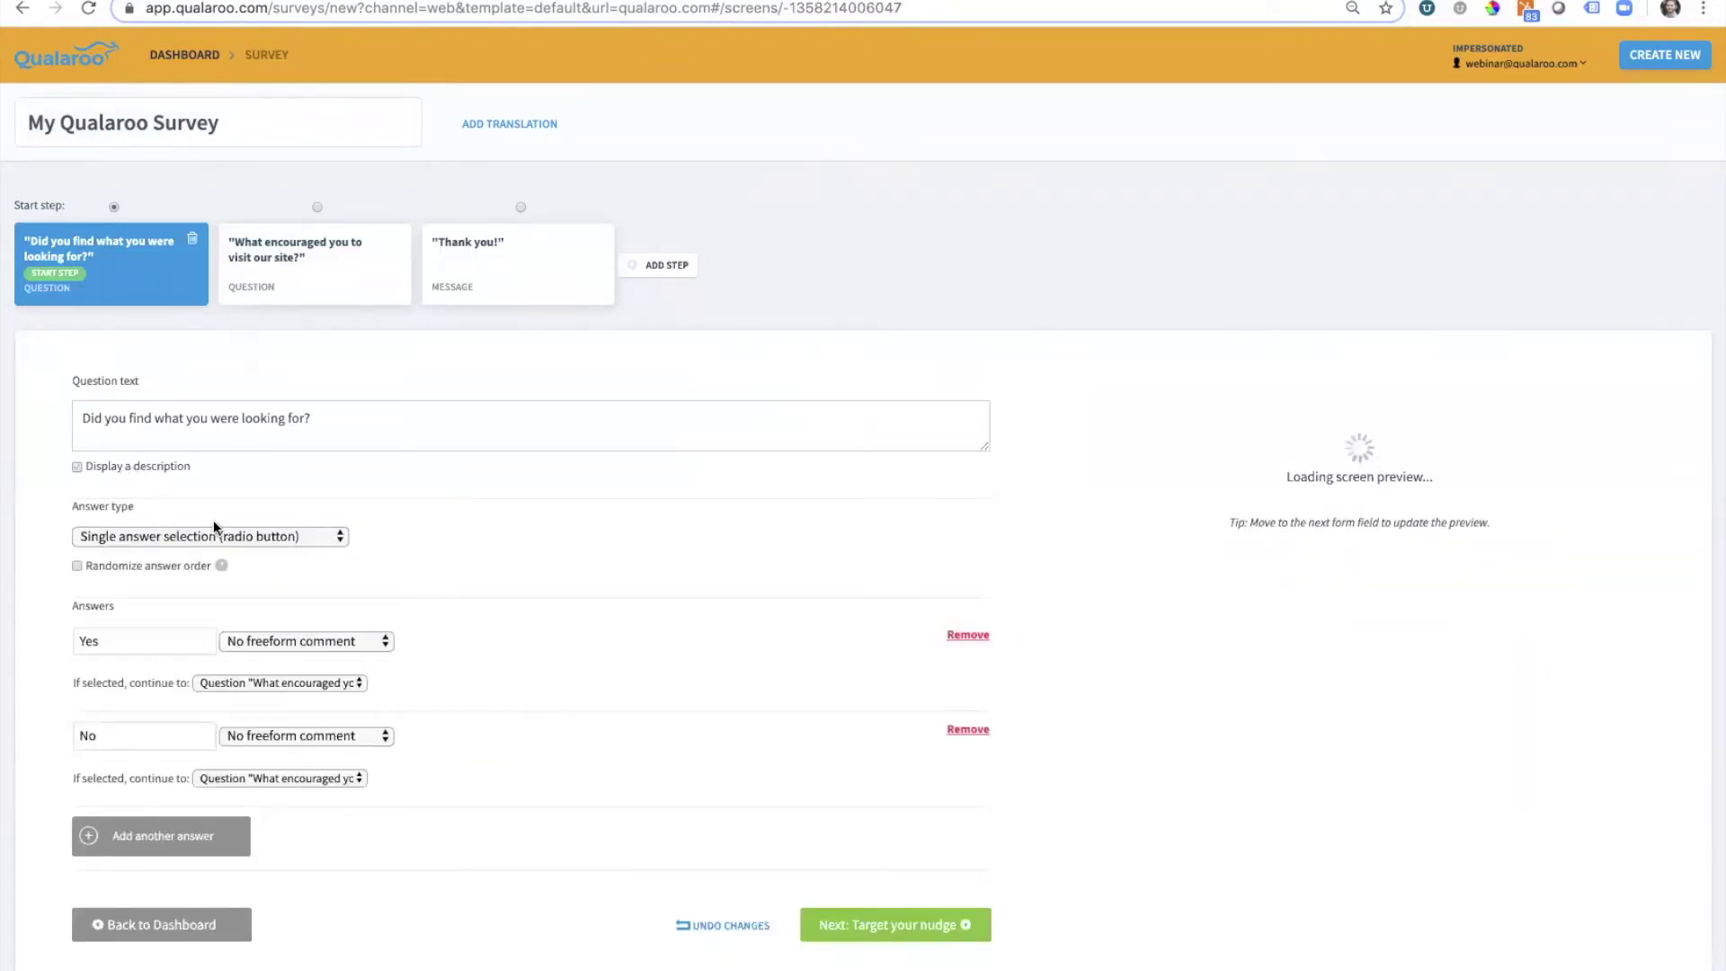
scroll(207, 515, down, 1)
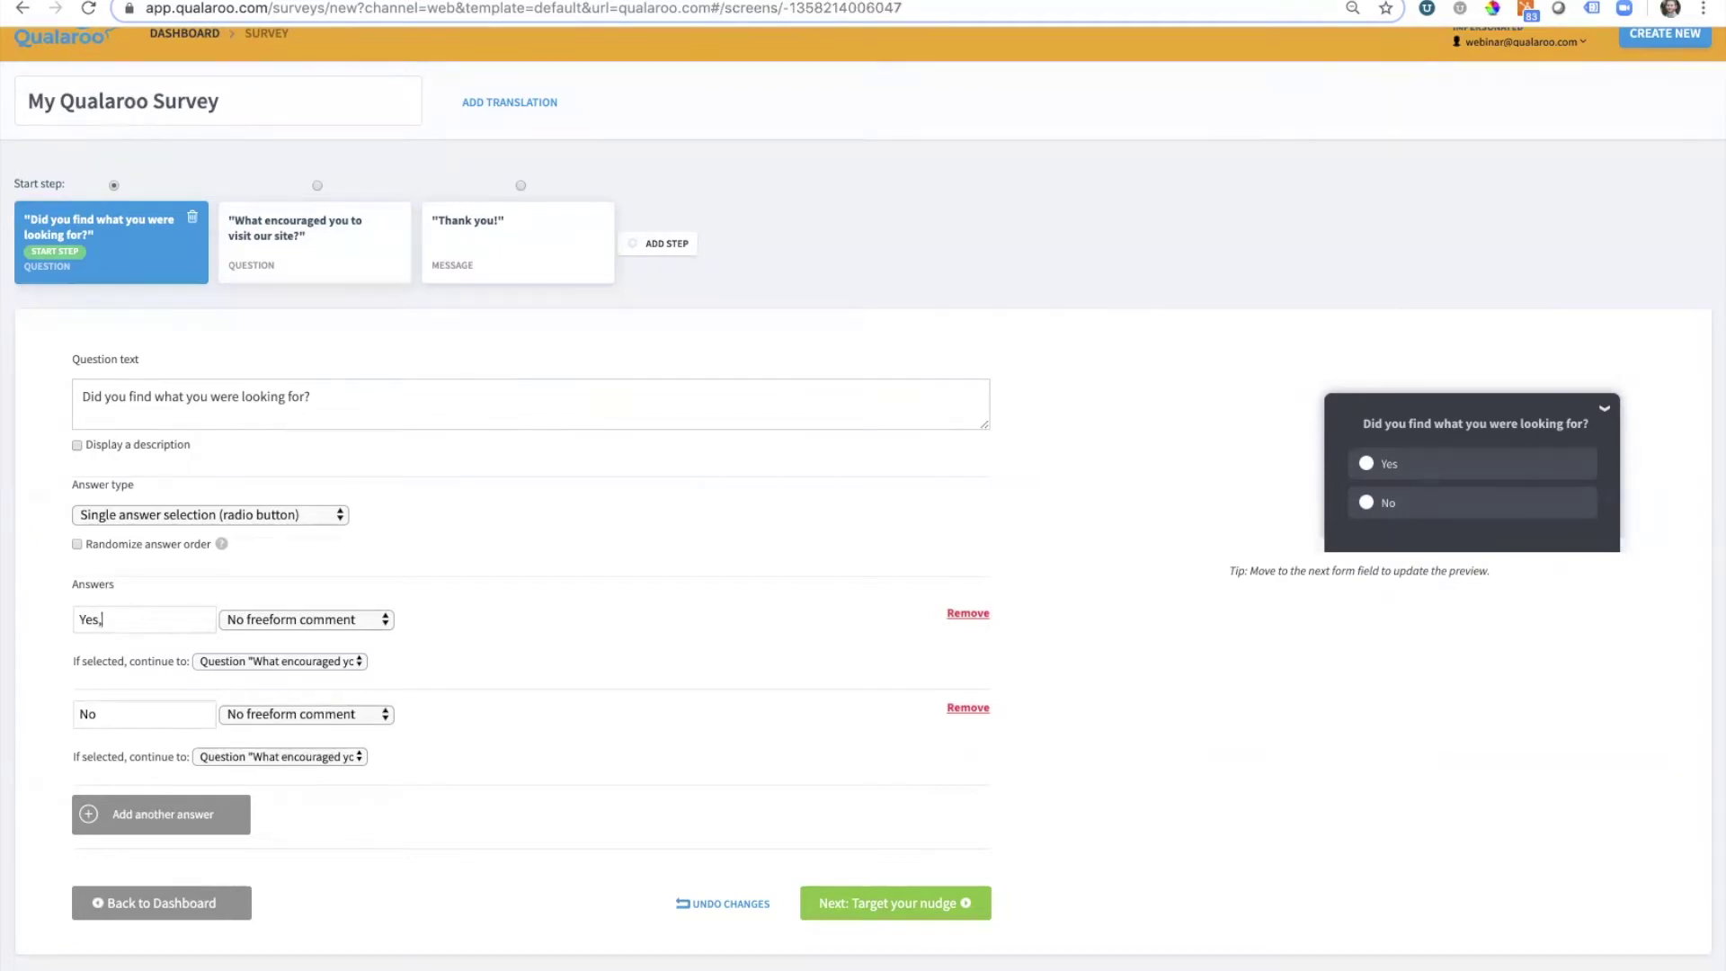
Make the first question's answers 'Yes, easily', 'Yes, with difficulty' and 'No', then open Add Step
text(, easily)
double_click(119, 713)
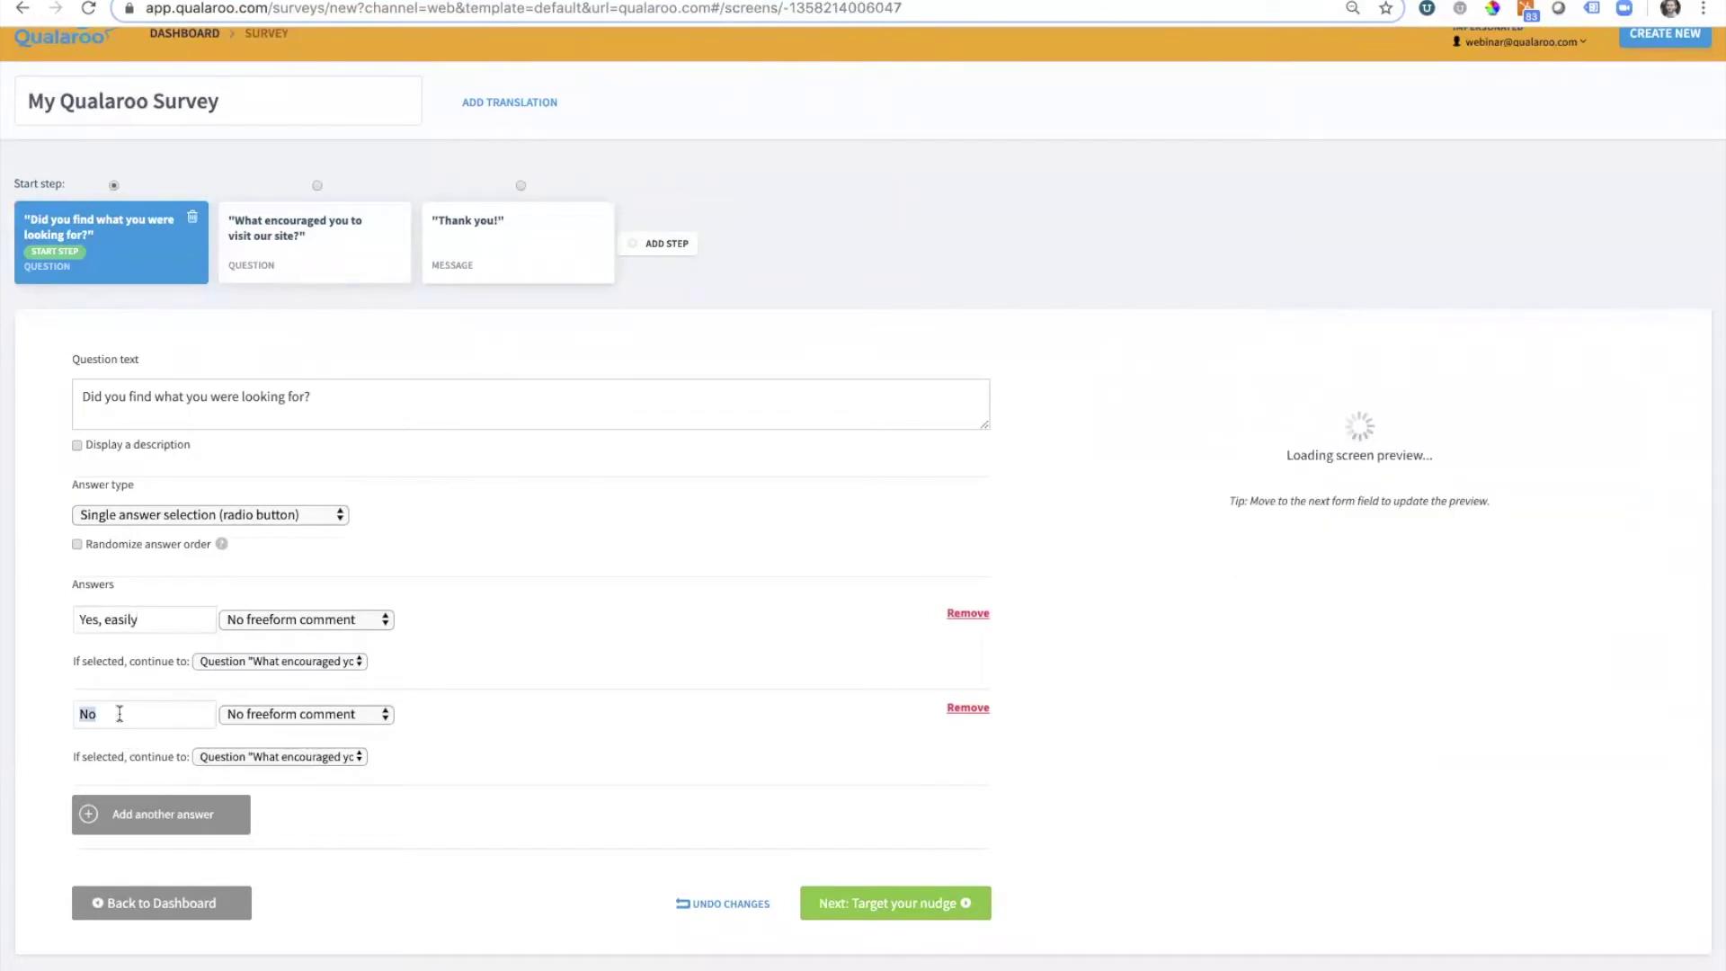
text(Yes, with difficulty)
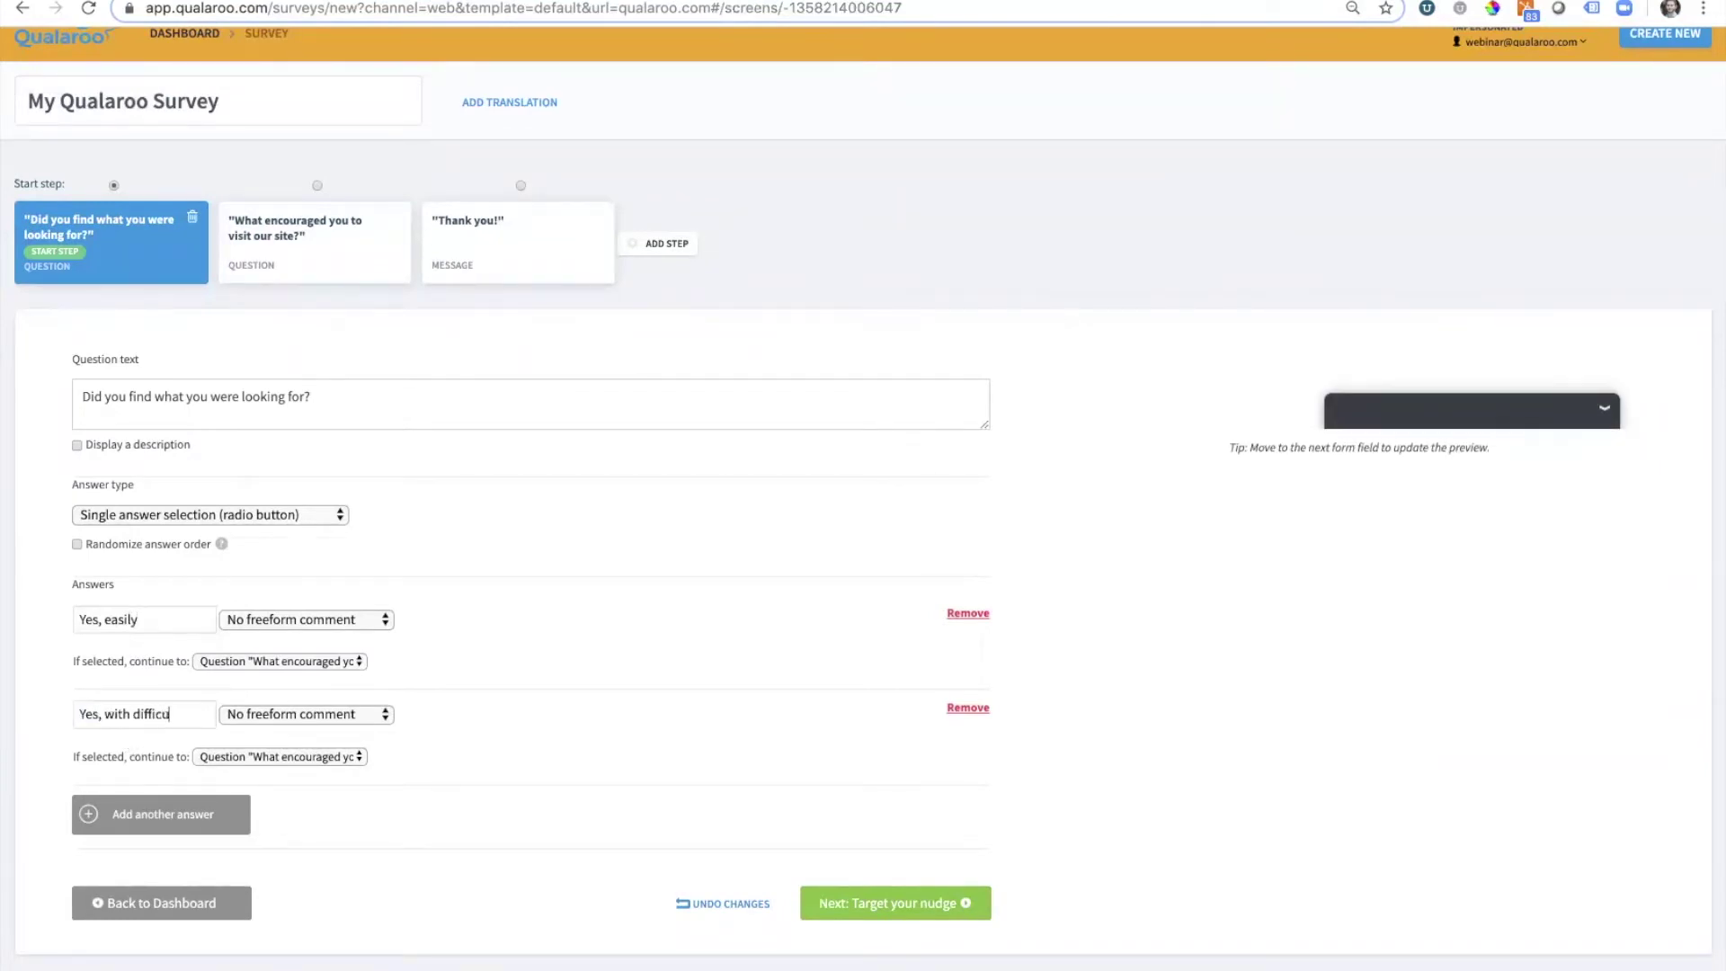
click(166, 825)
click(148, 809)
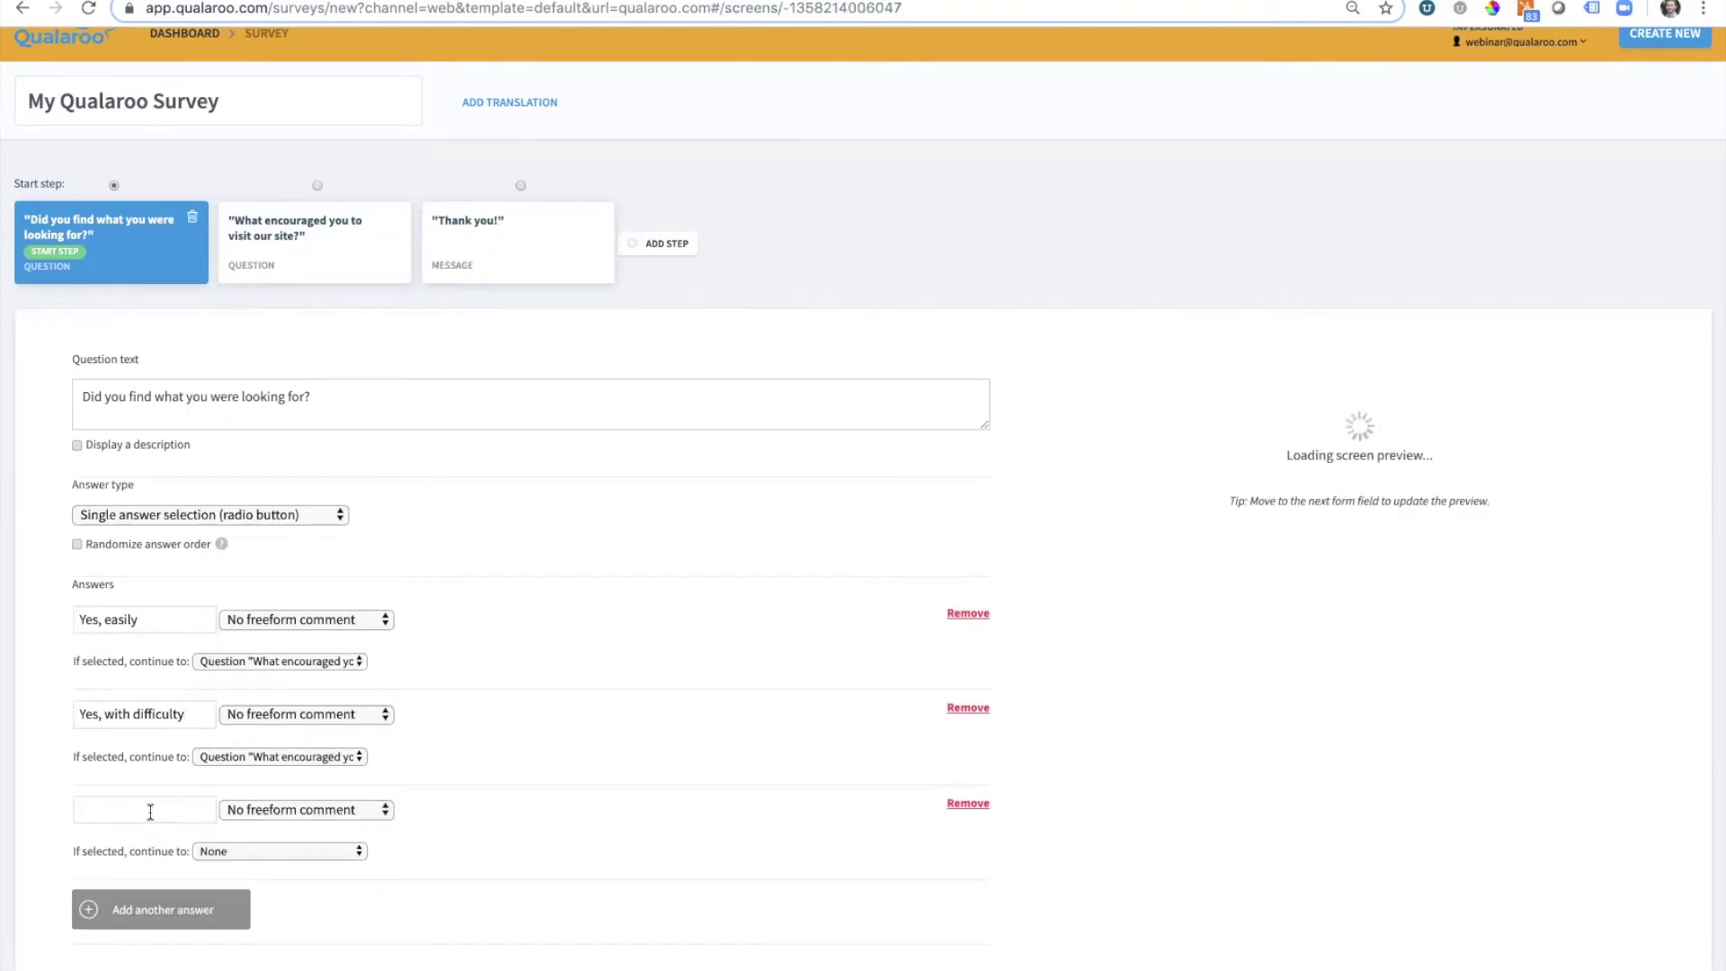
text(No)
click(42, 823)
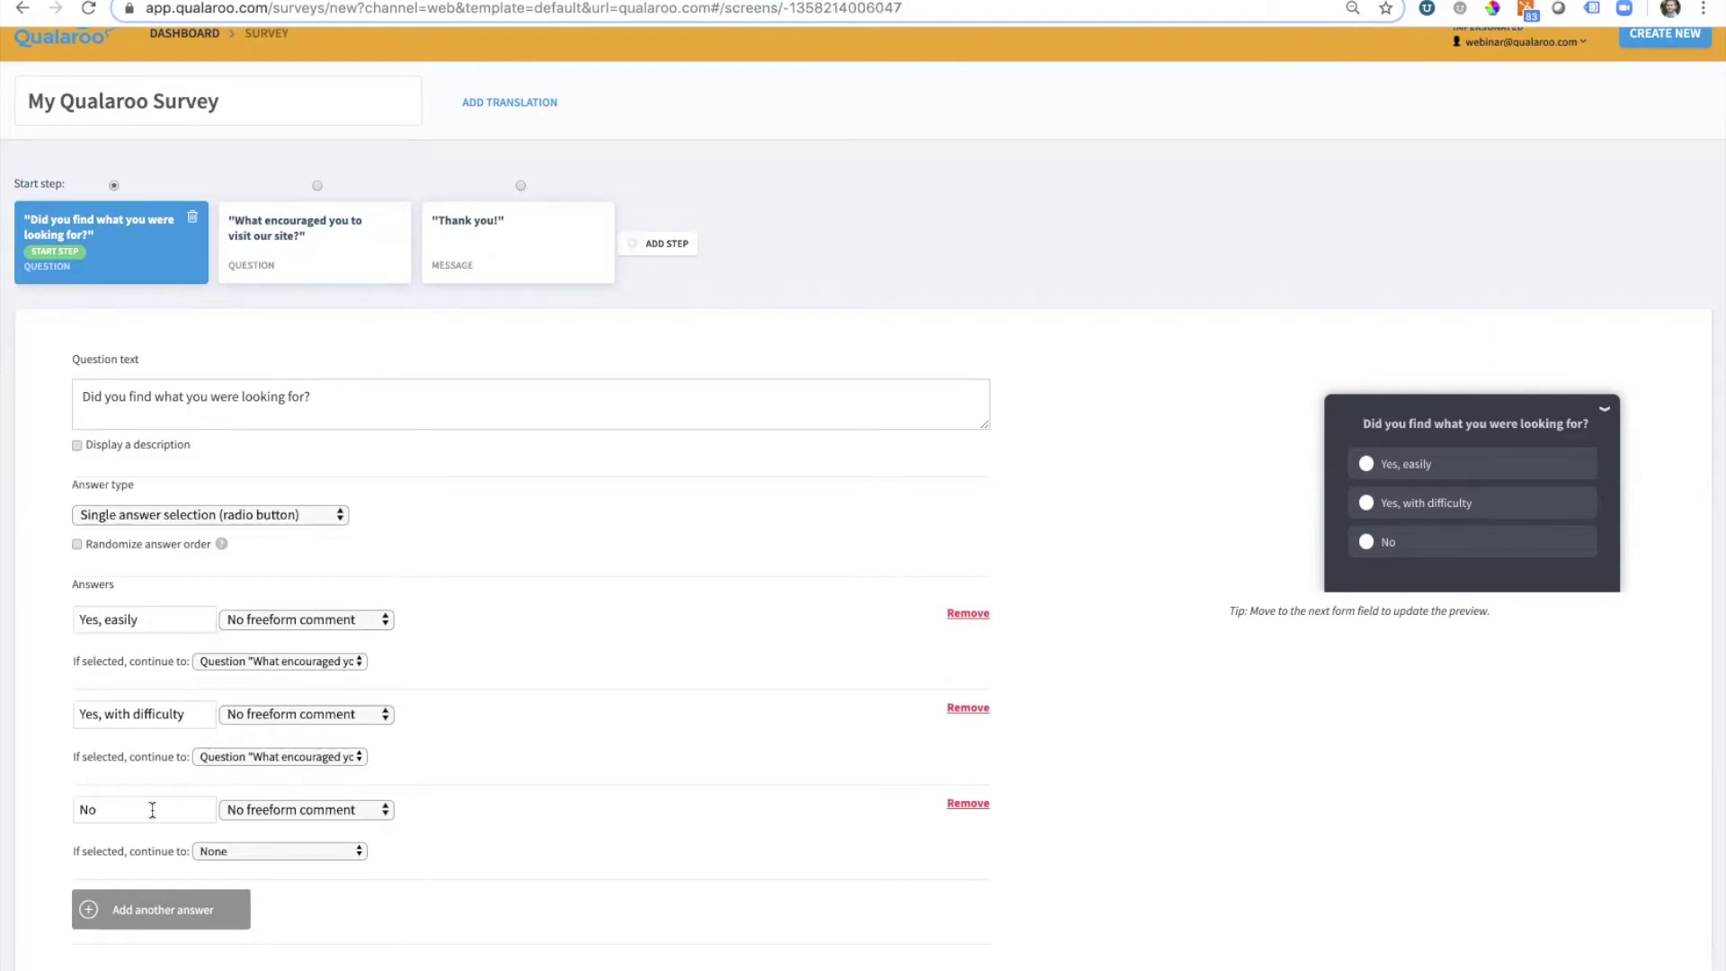
click(659, 250)
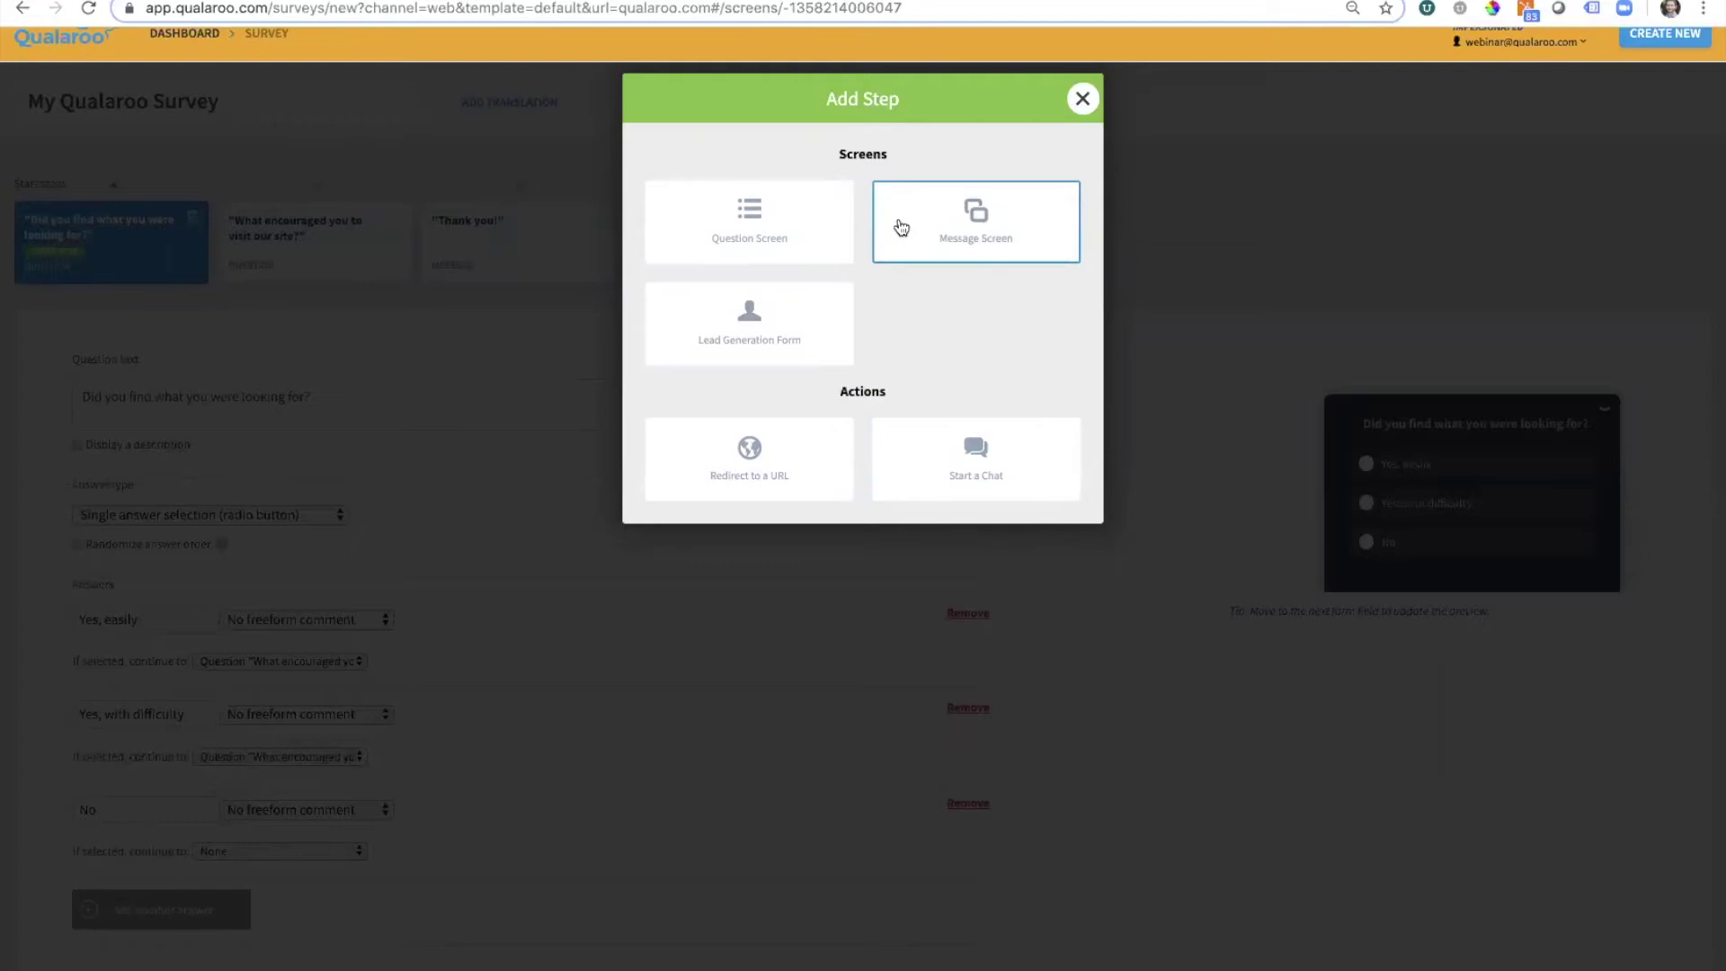
Add a question screen asking 'What were you looking for but couldn't find?'
click(798, 221)
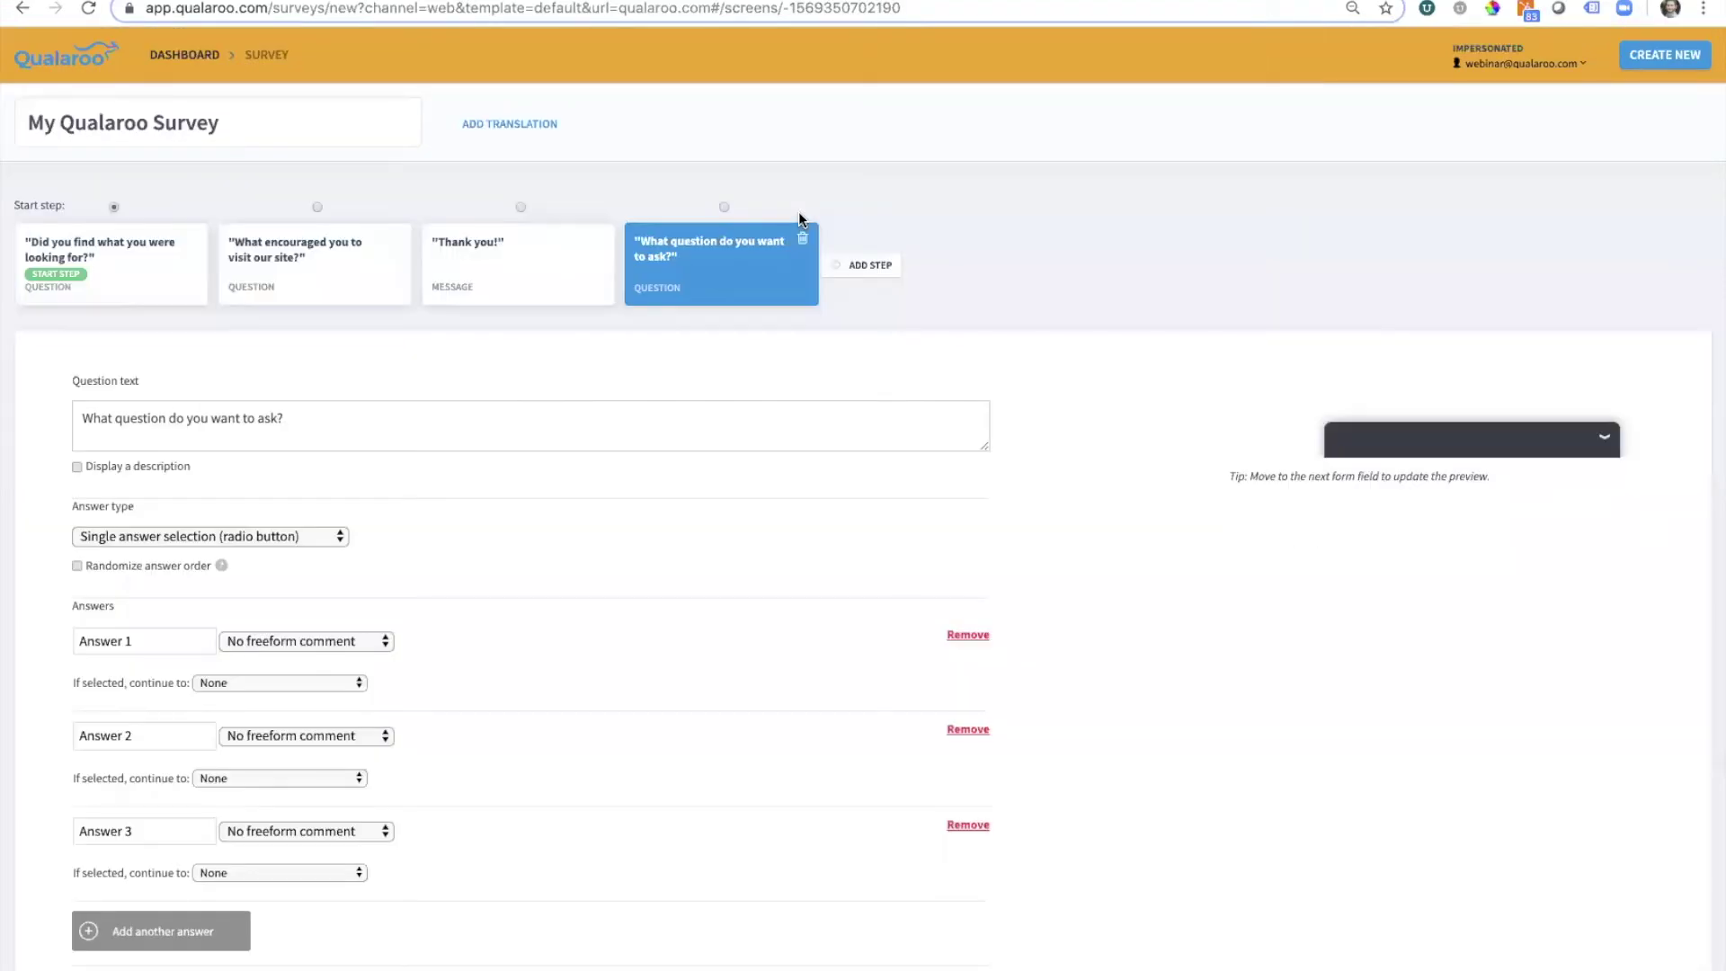
click(304, 416)
key(ctrl+a)
text(W)
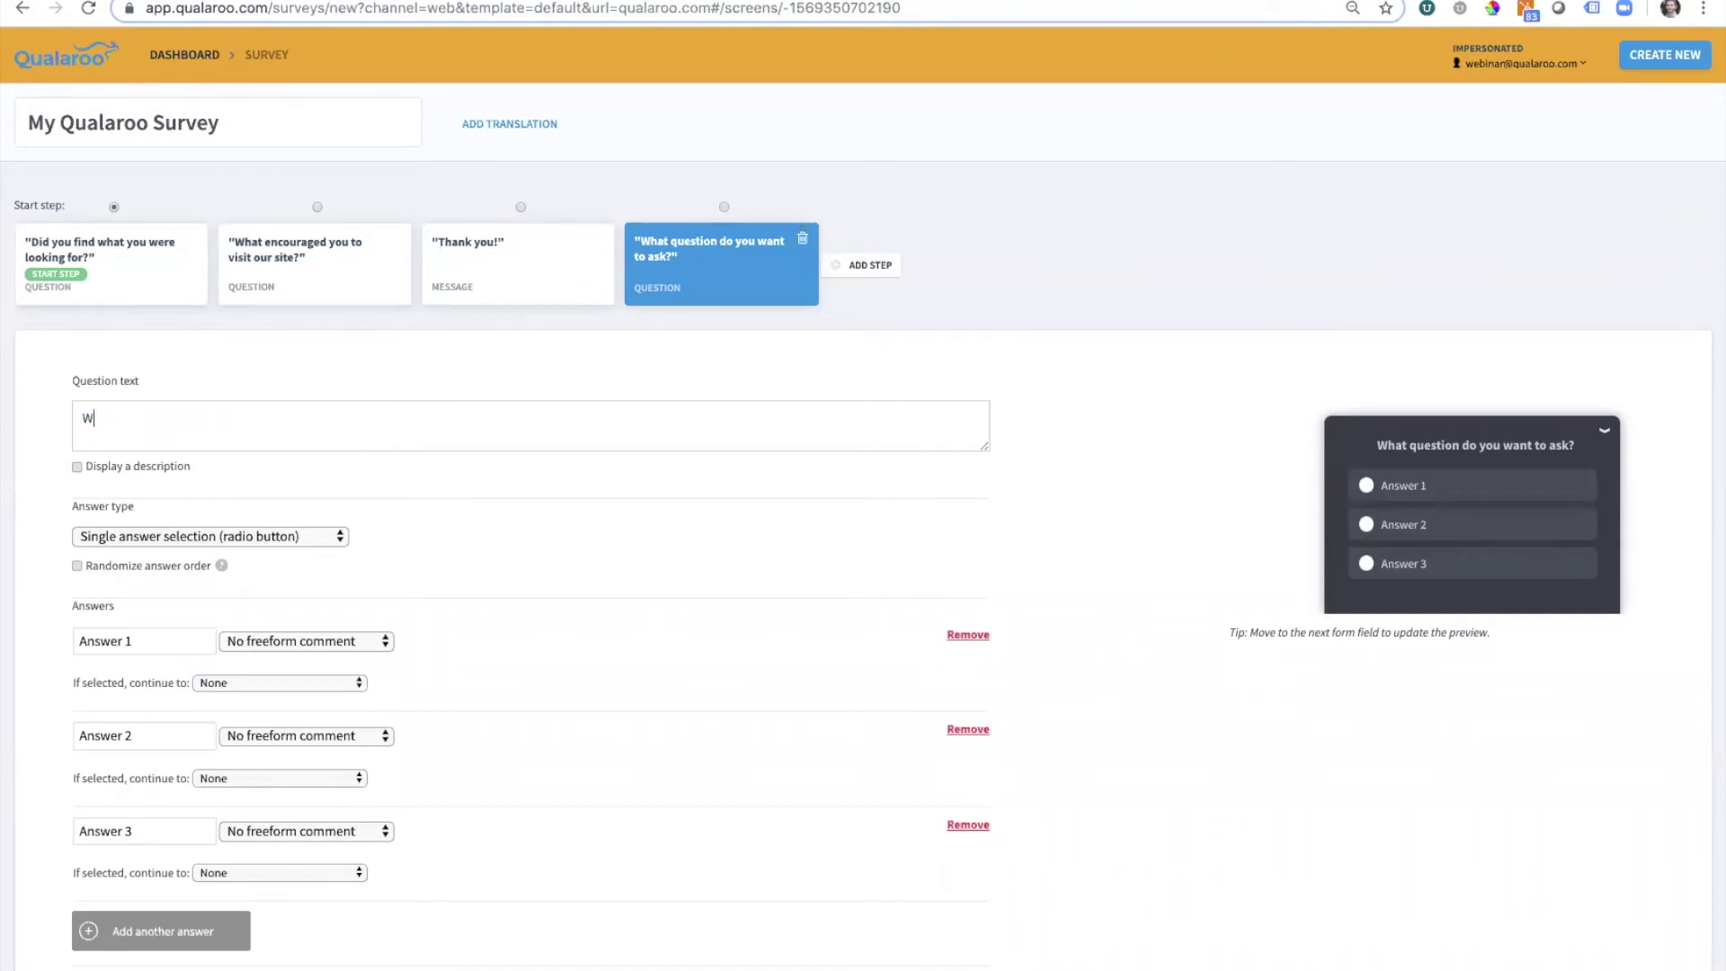
text(hat were you looking for but couldn't find?)
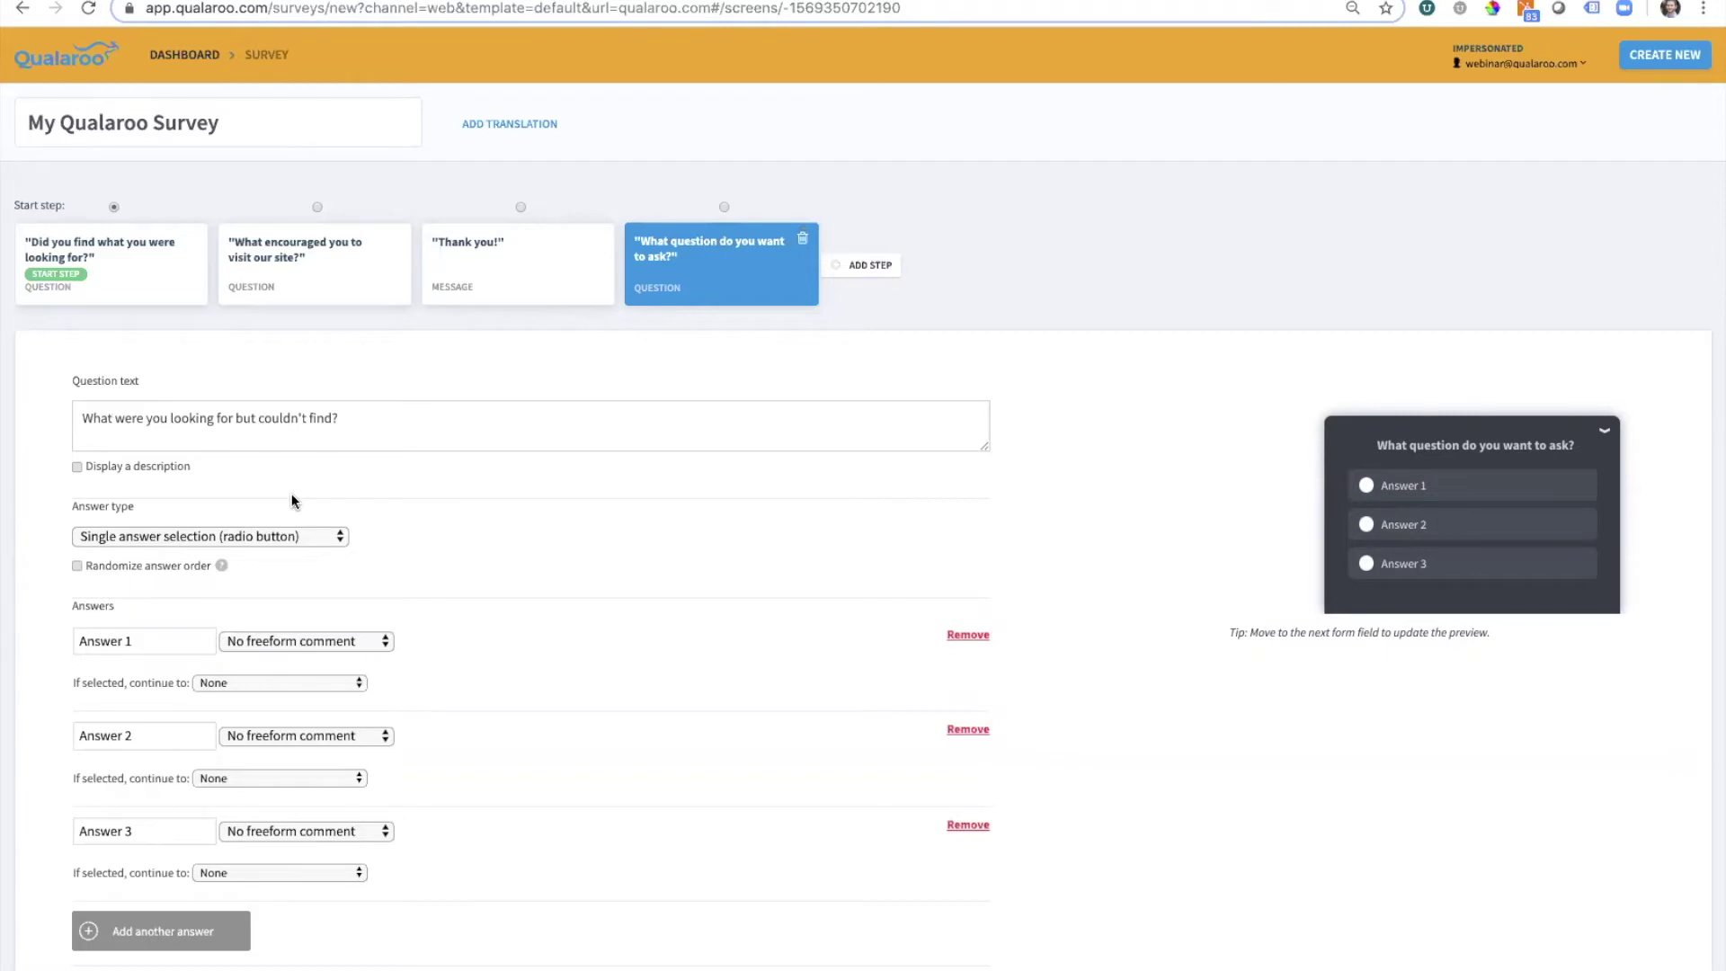
scroll(266, 575, down, 2)
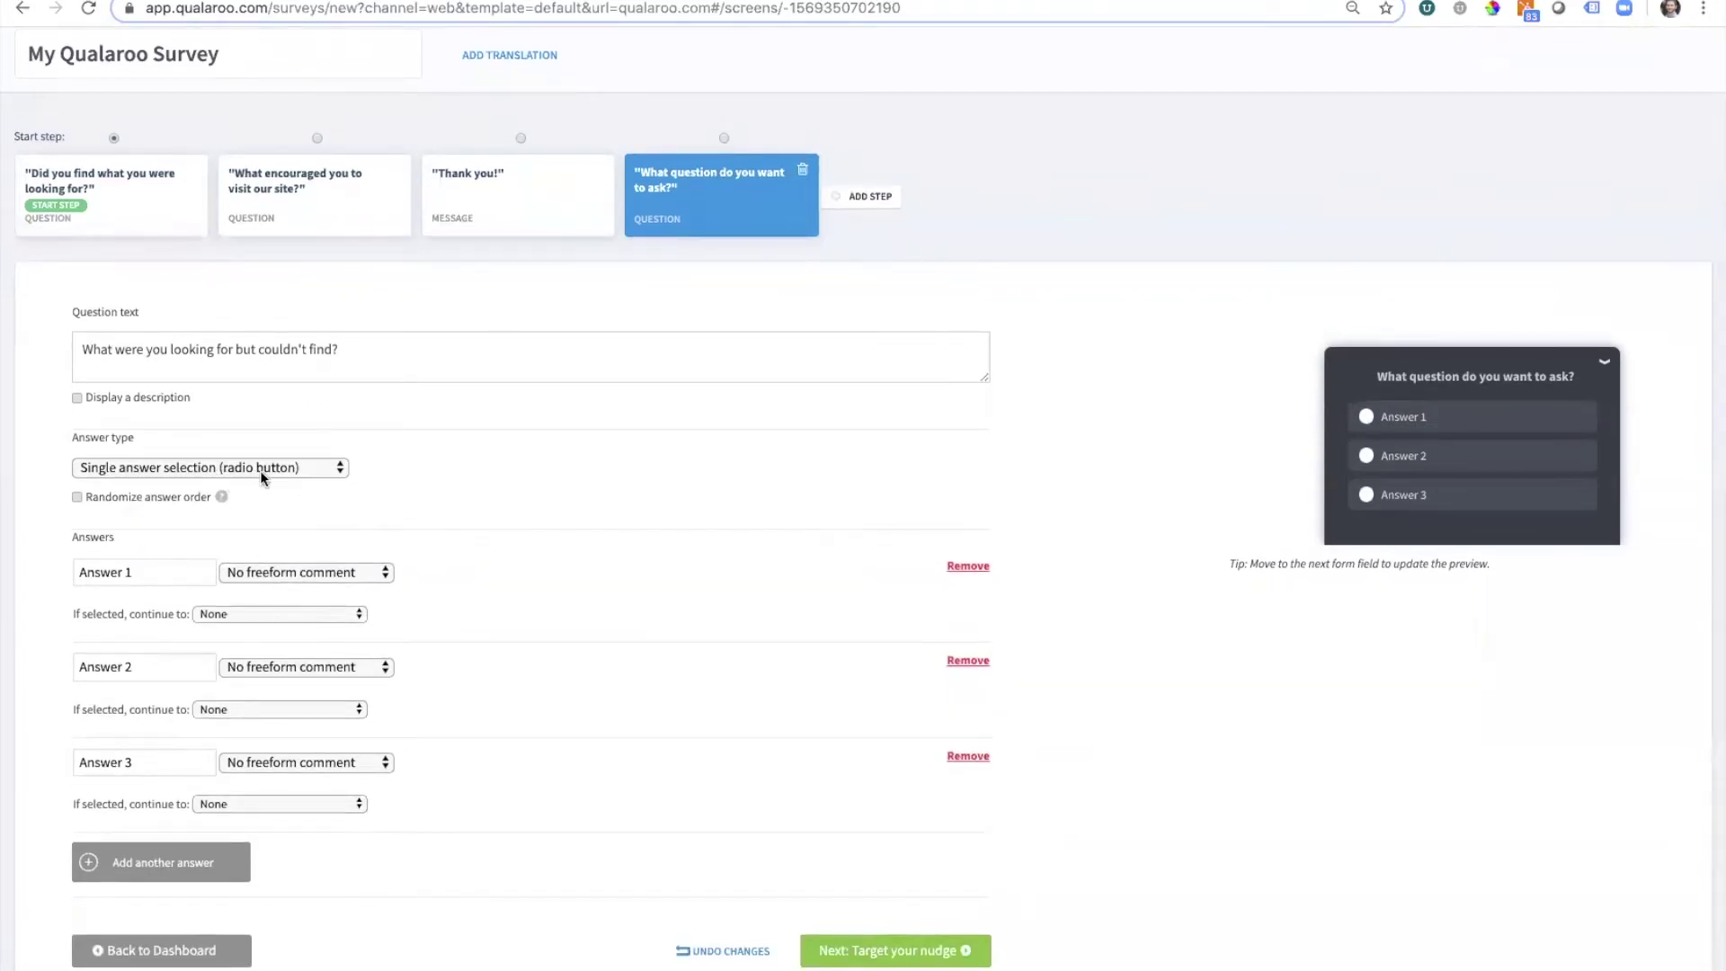
Set the new question's answers to Pricing, Product information and Other, with no freeform comment
triple_click(164, 573)
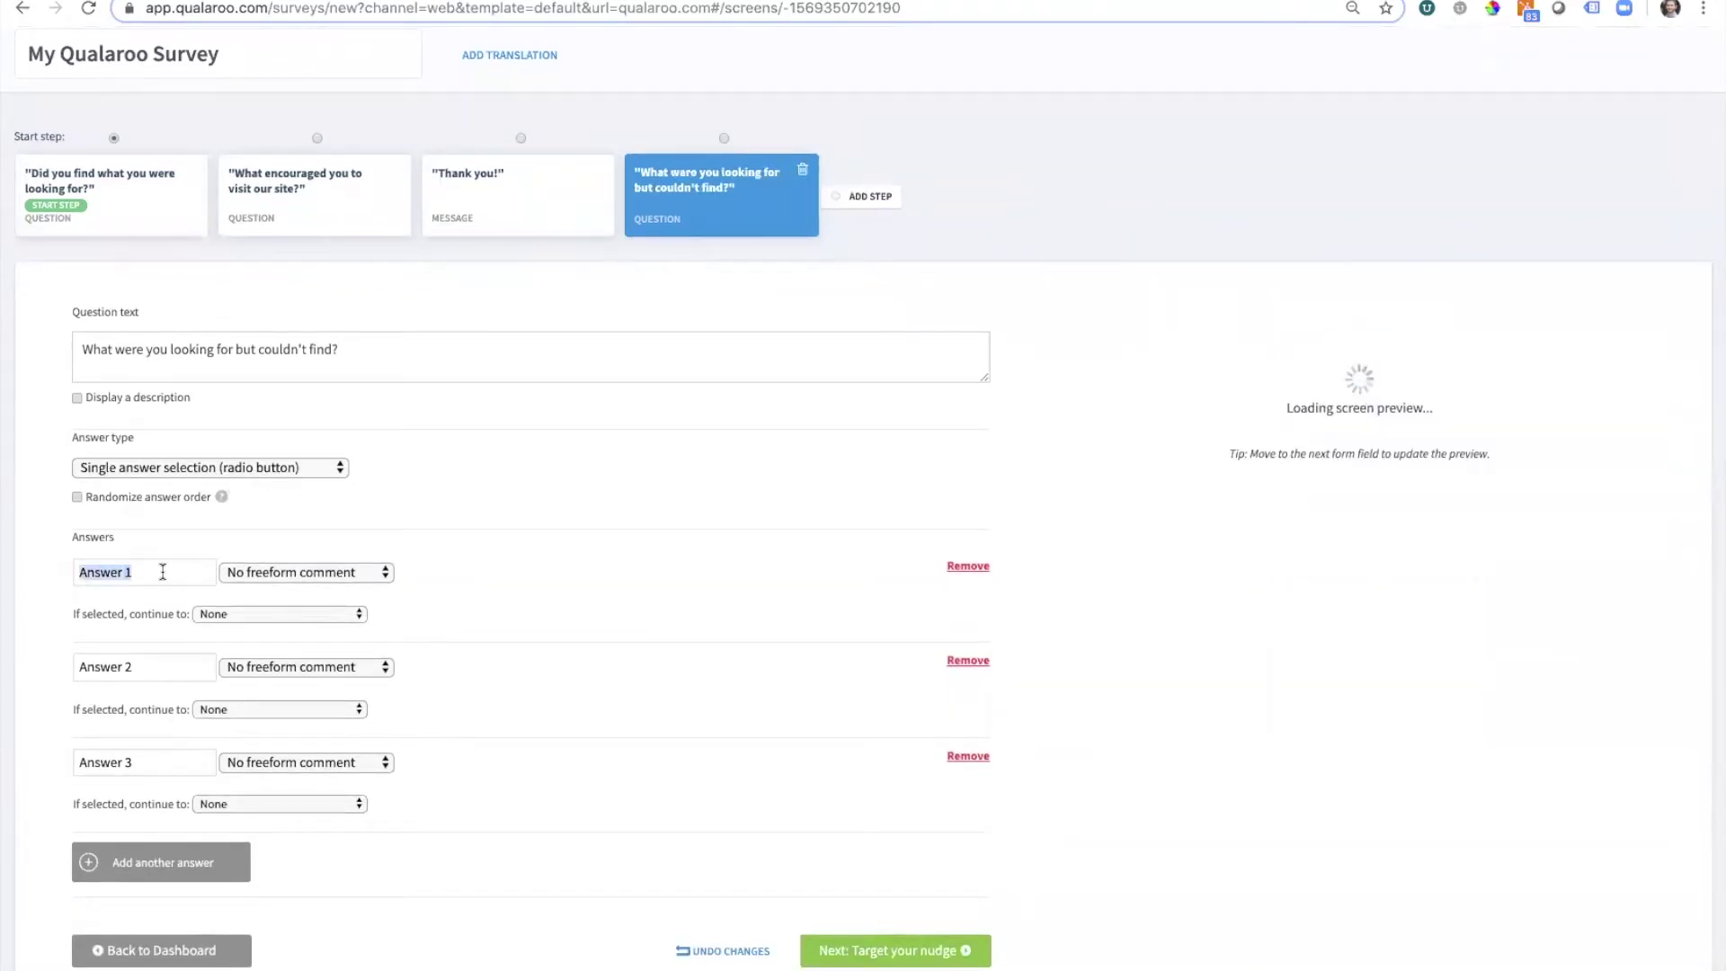
text(Pricing)
triple_click(174, 666)
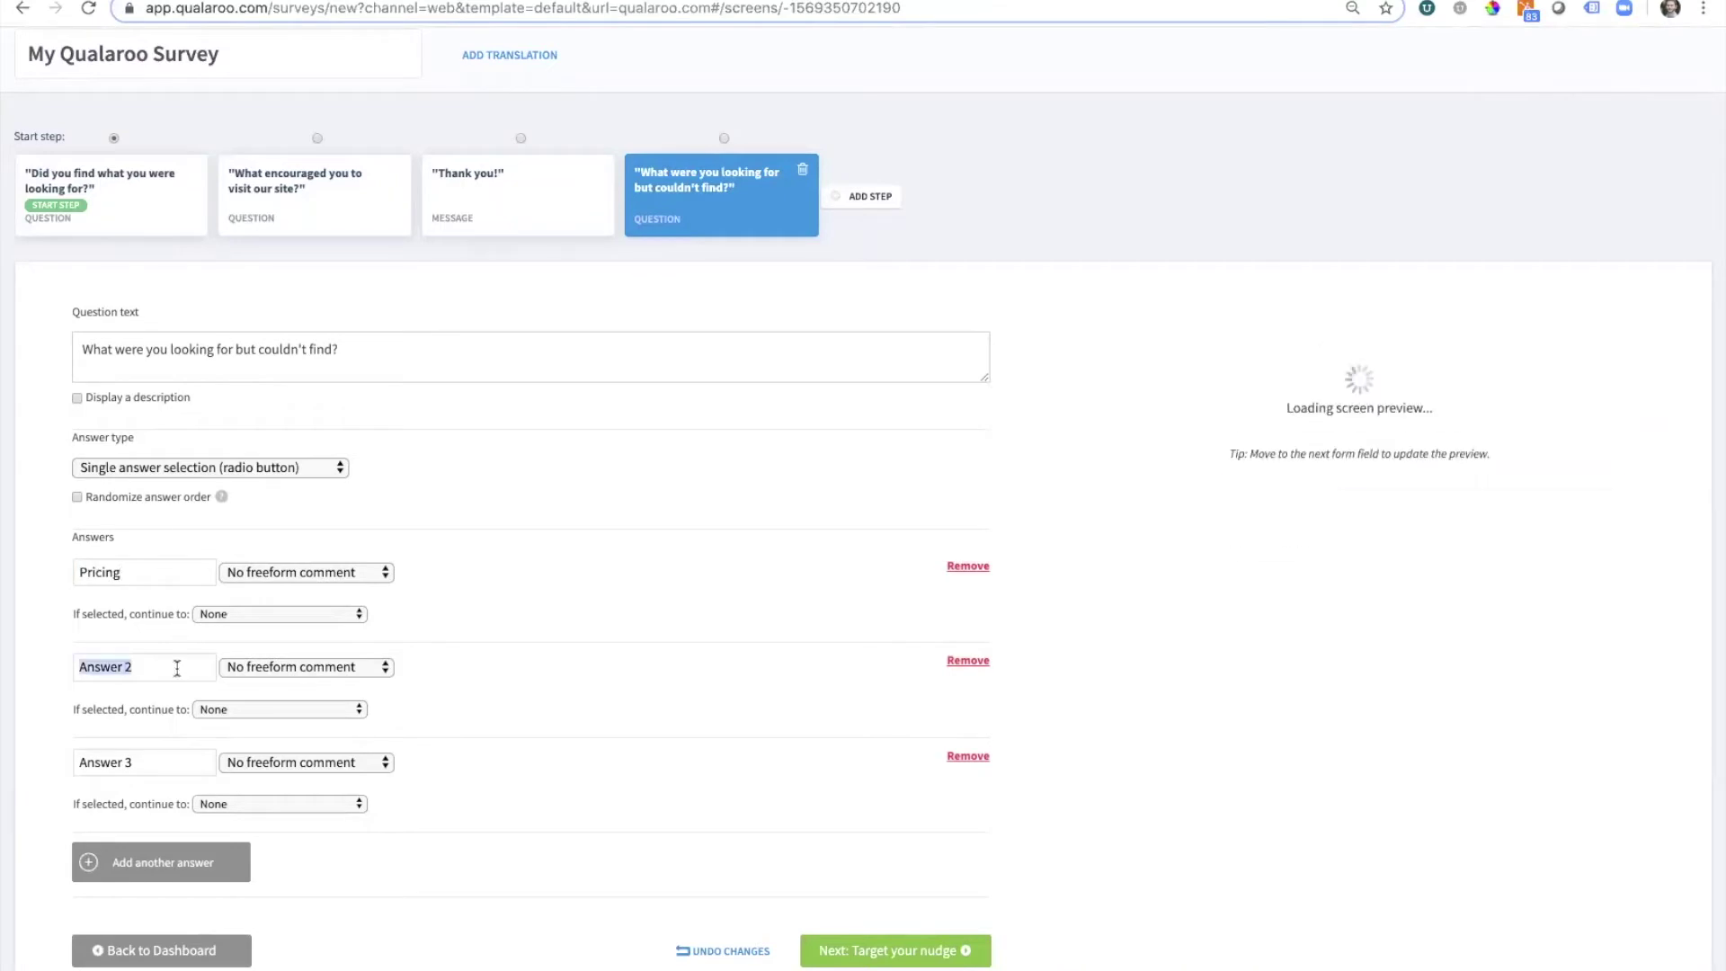
text(Product information)
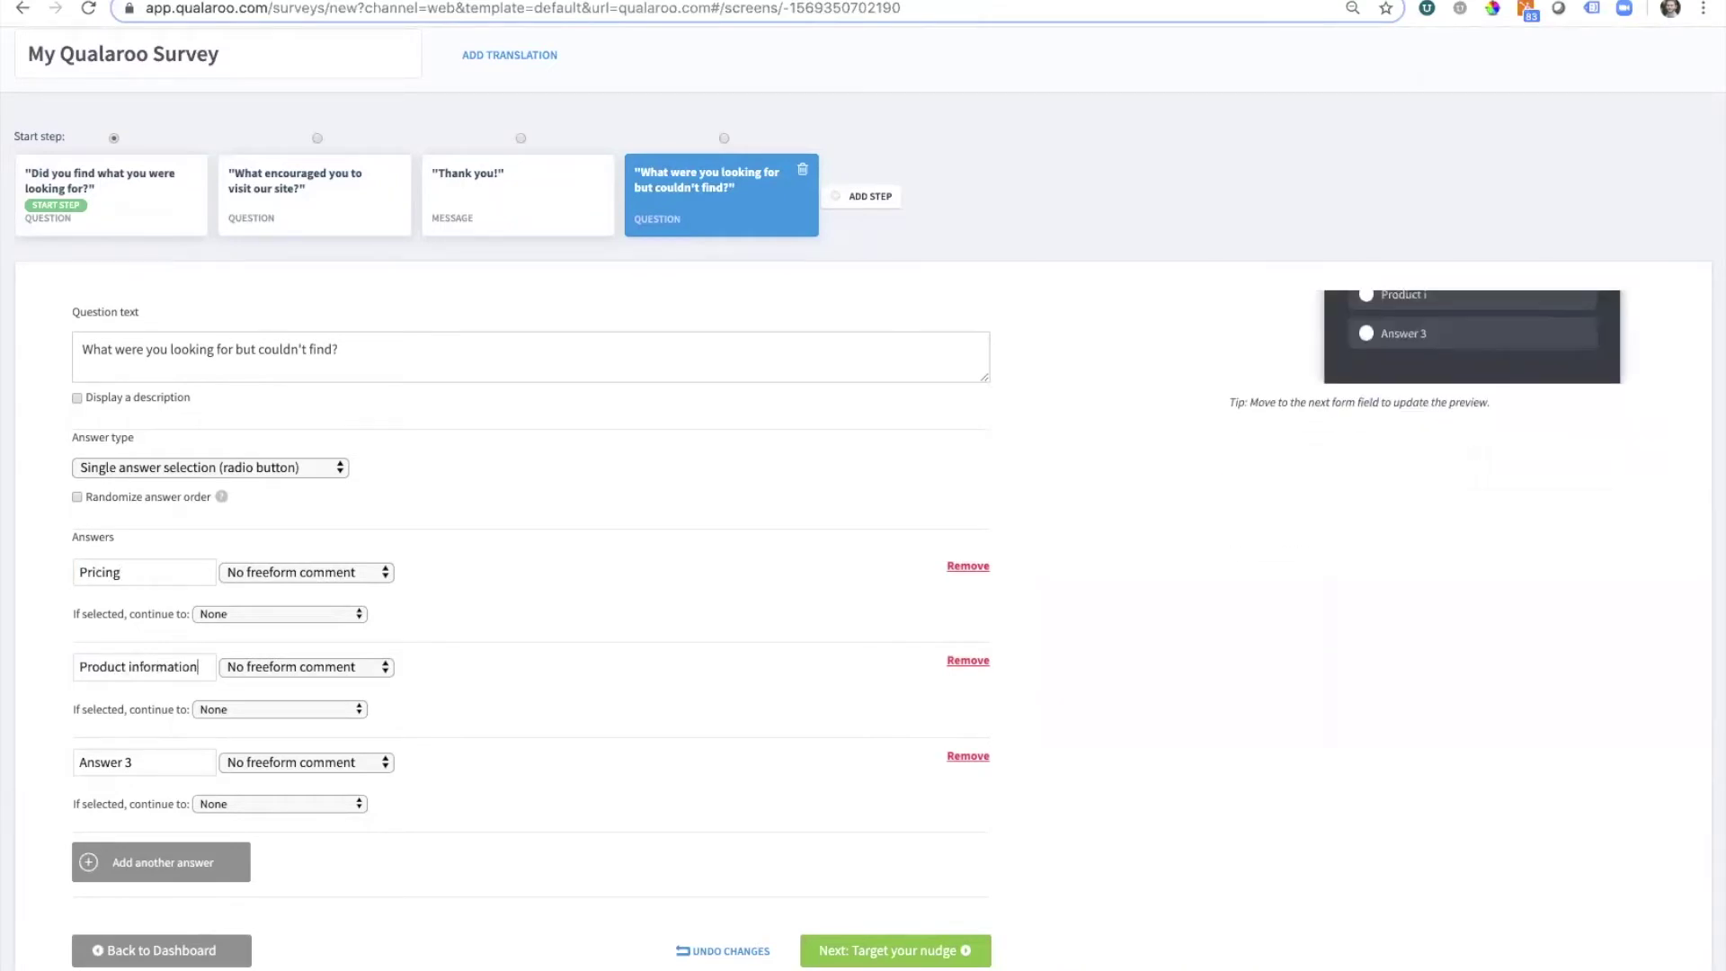
triple_click(150, 749)
text(Orther)
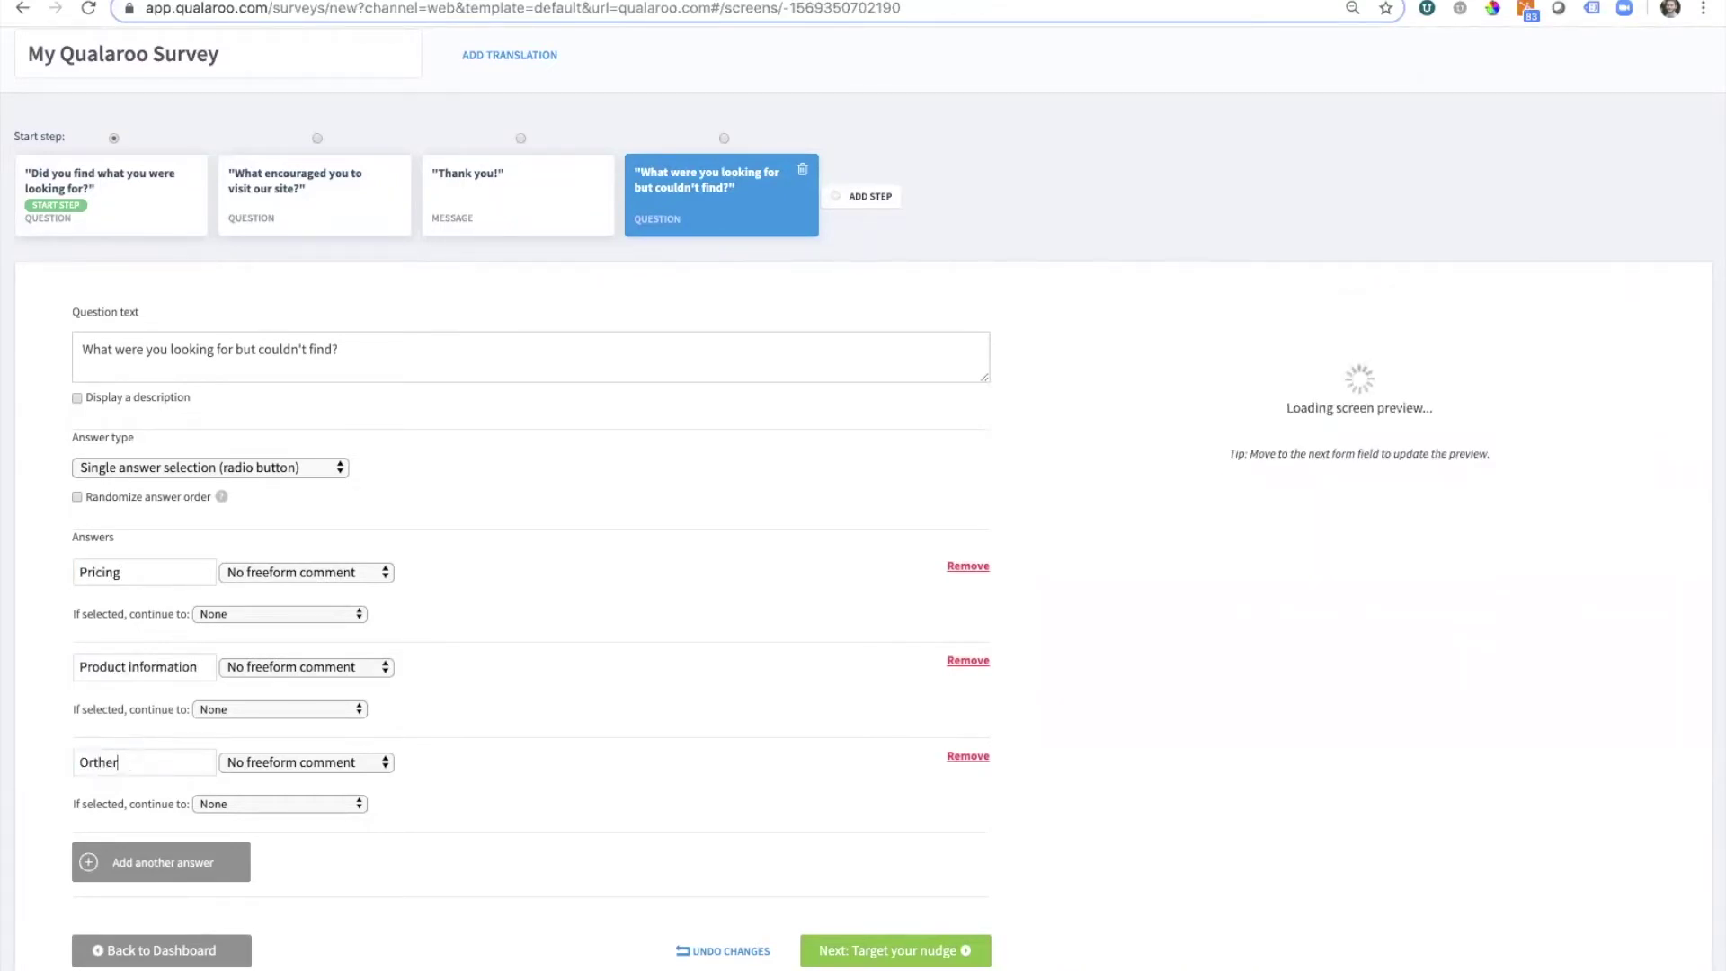
click(89, 762)
key(Delete)
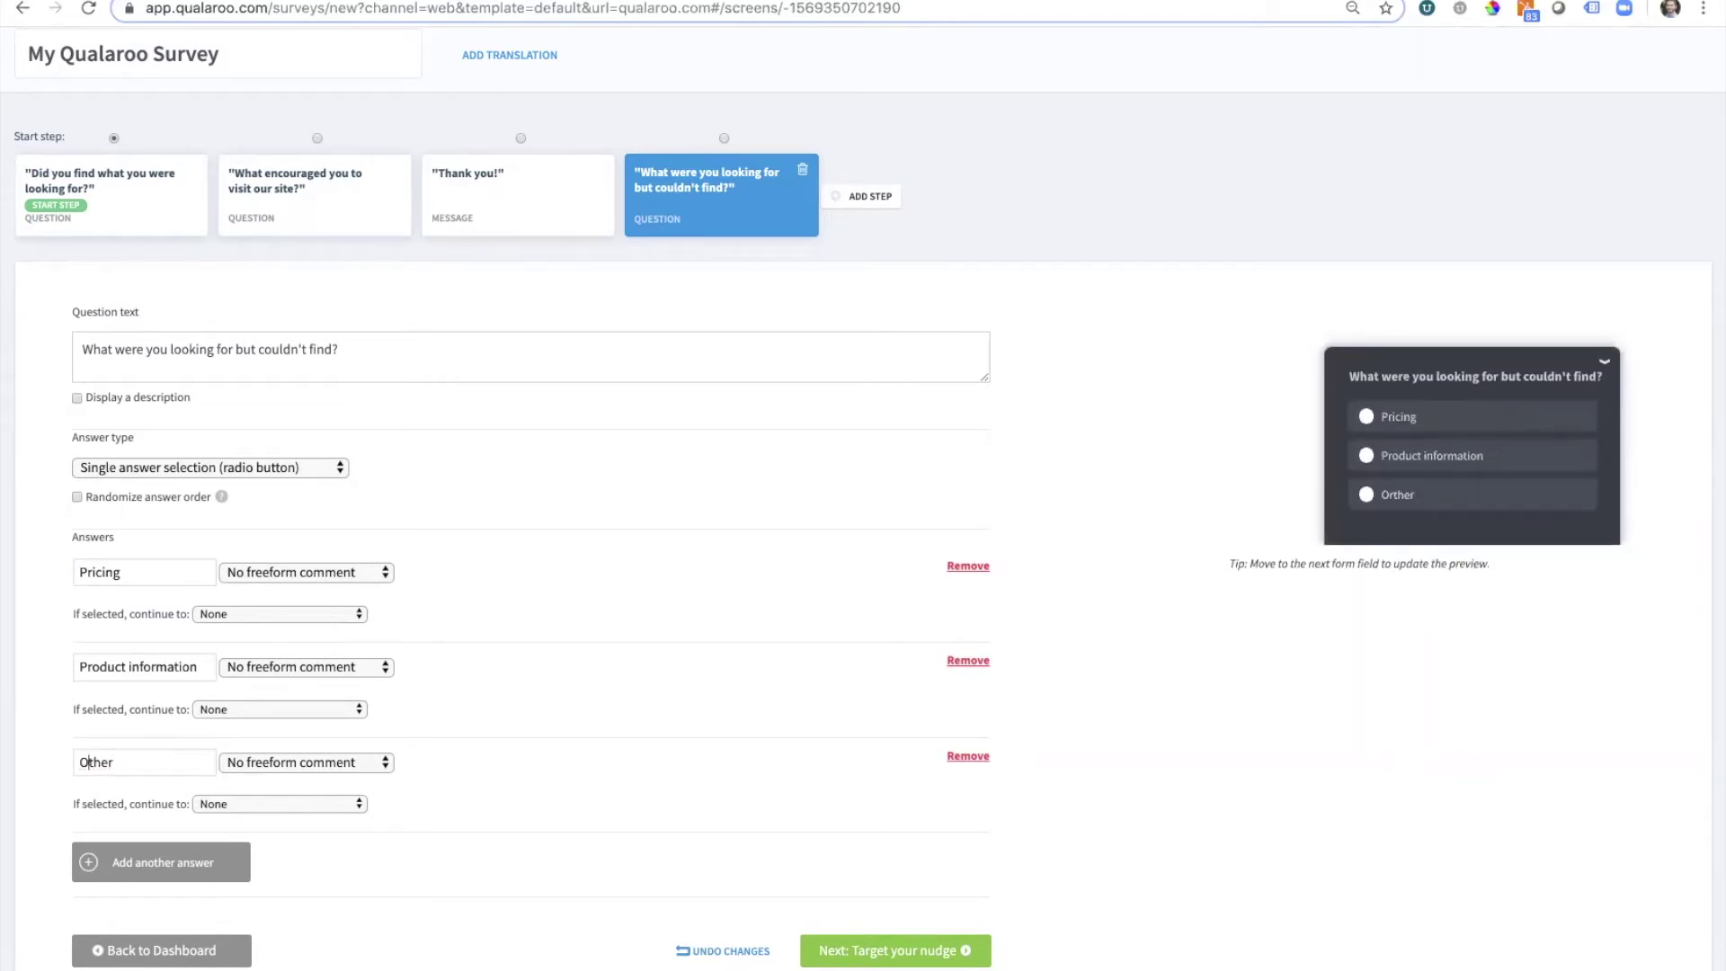
click(352, 762)
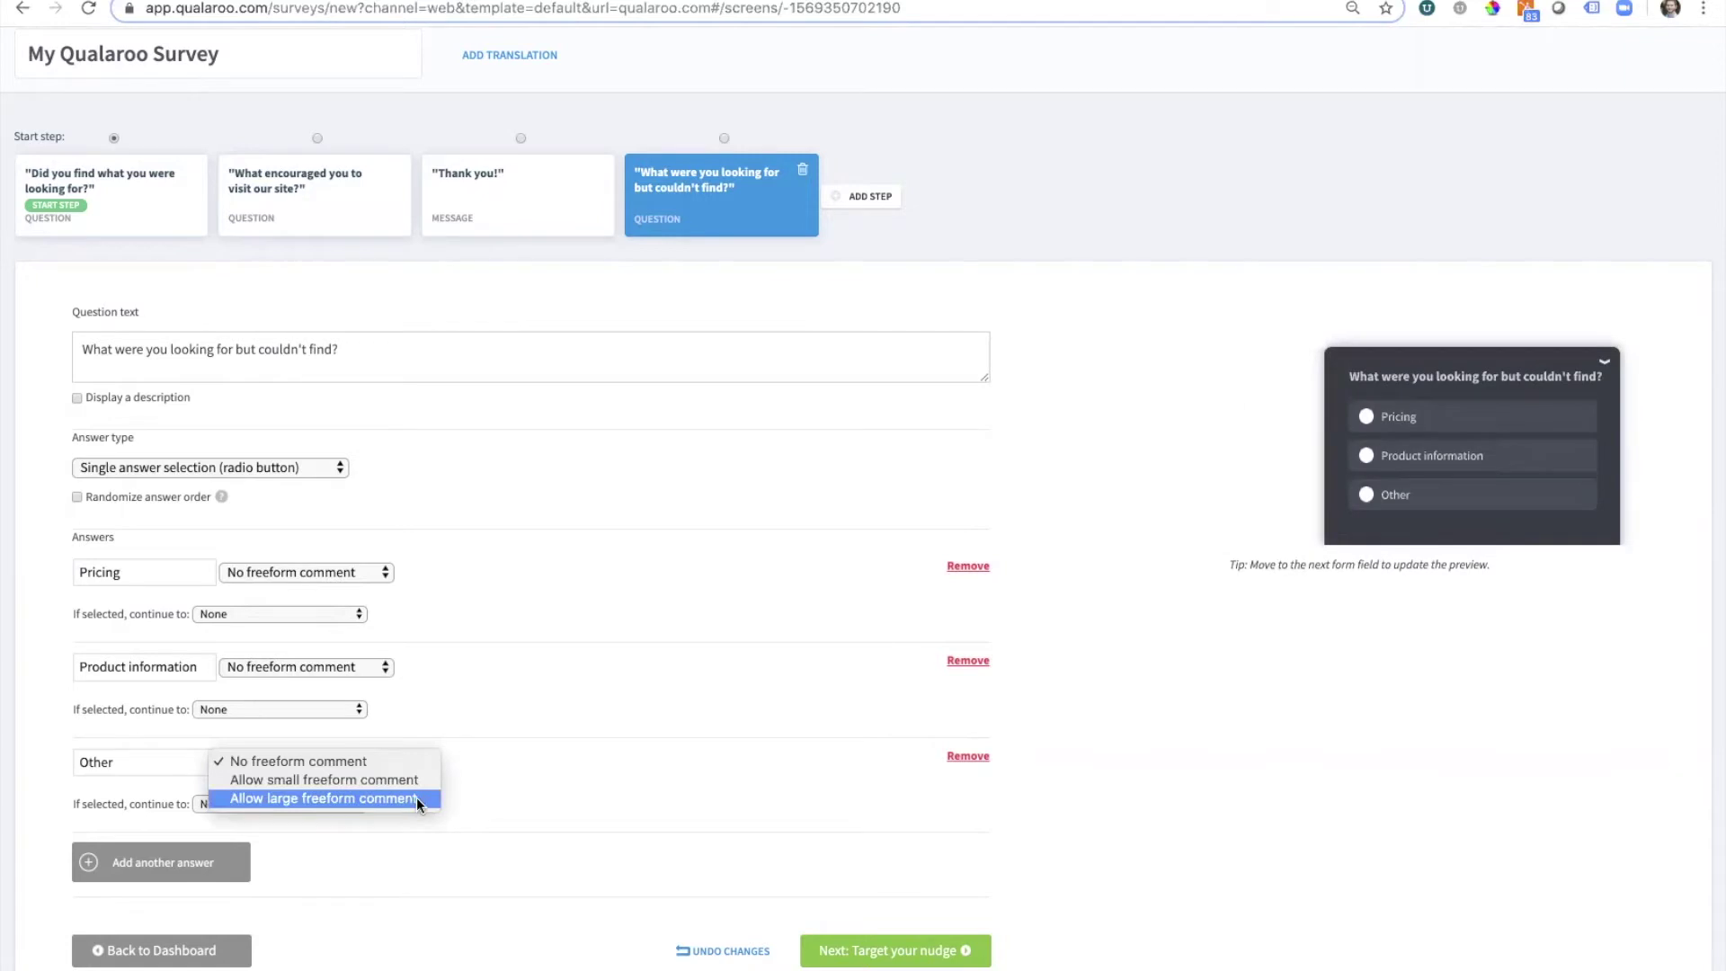
click(467, 764)
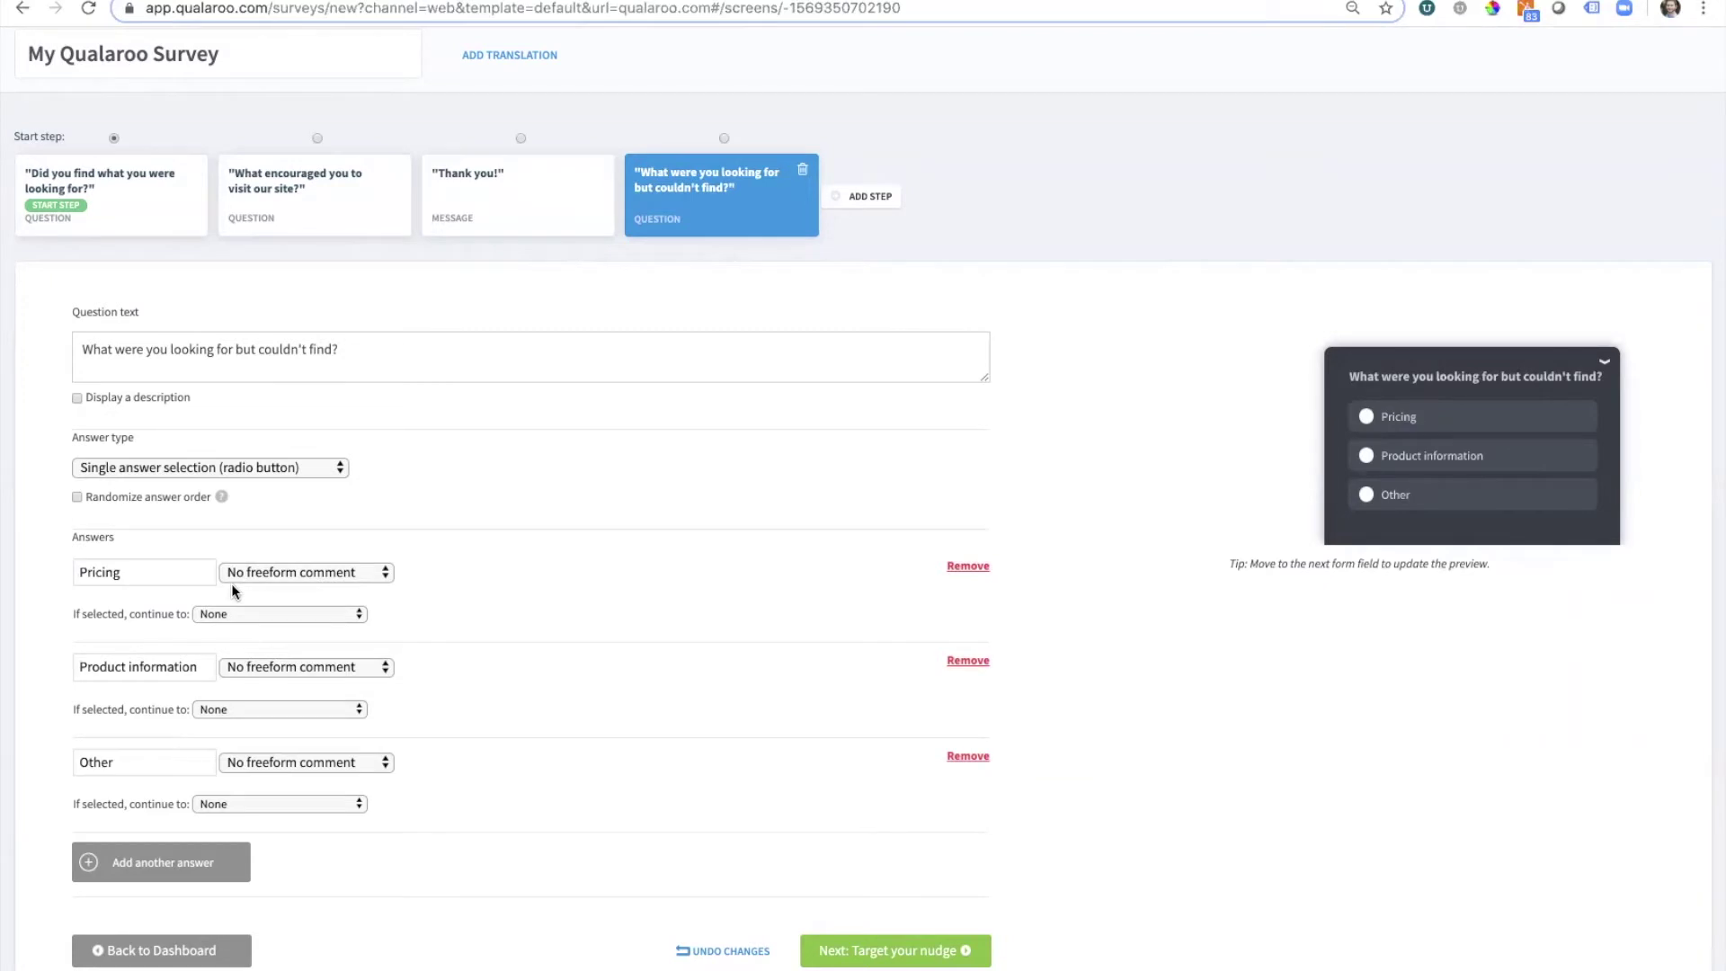
click(864, 208)
Add a redirect step to qualaroo.com/pricing and route the Pricing answer to it
click(786, 456)
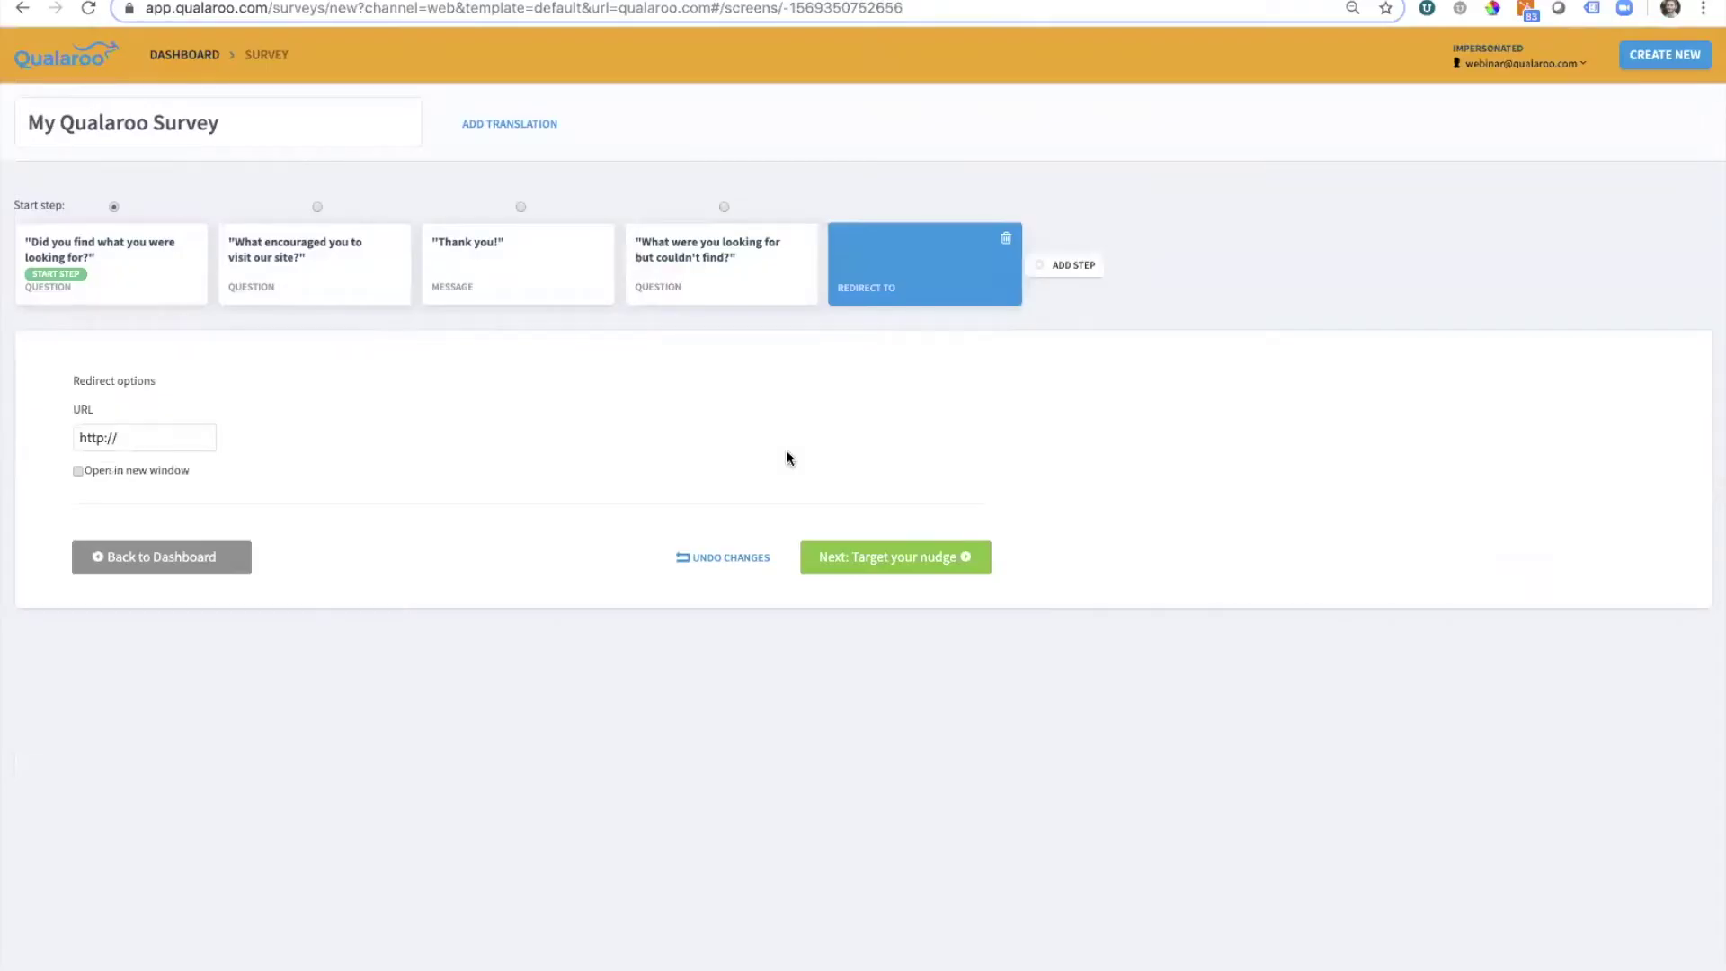
click(173, 436)
text(qualaroo.com/pricing)
click(712, 263)
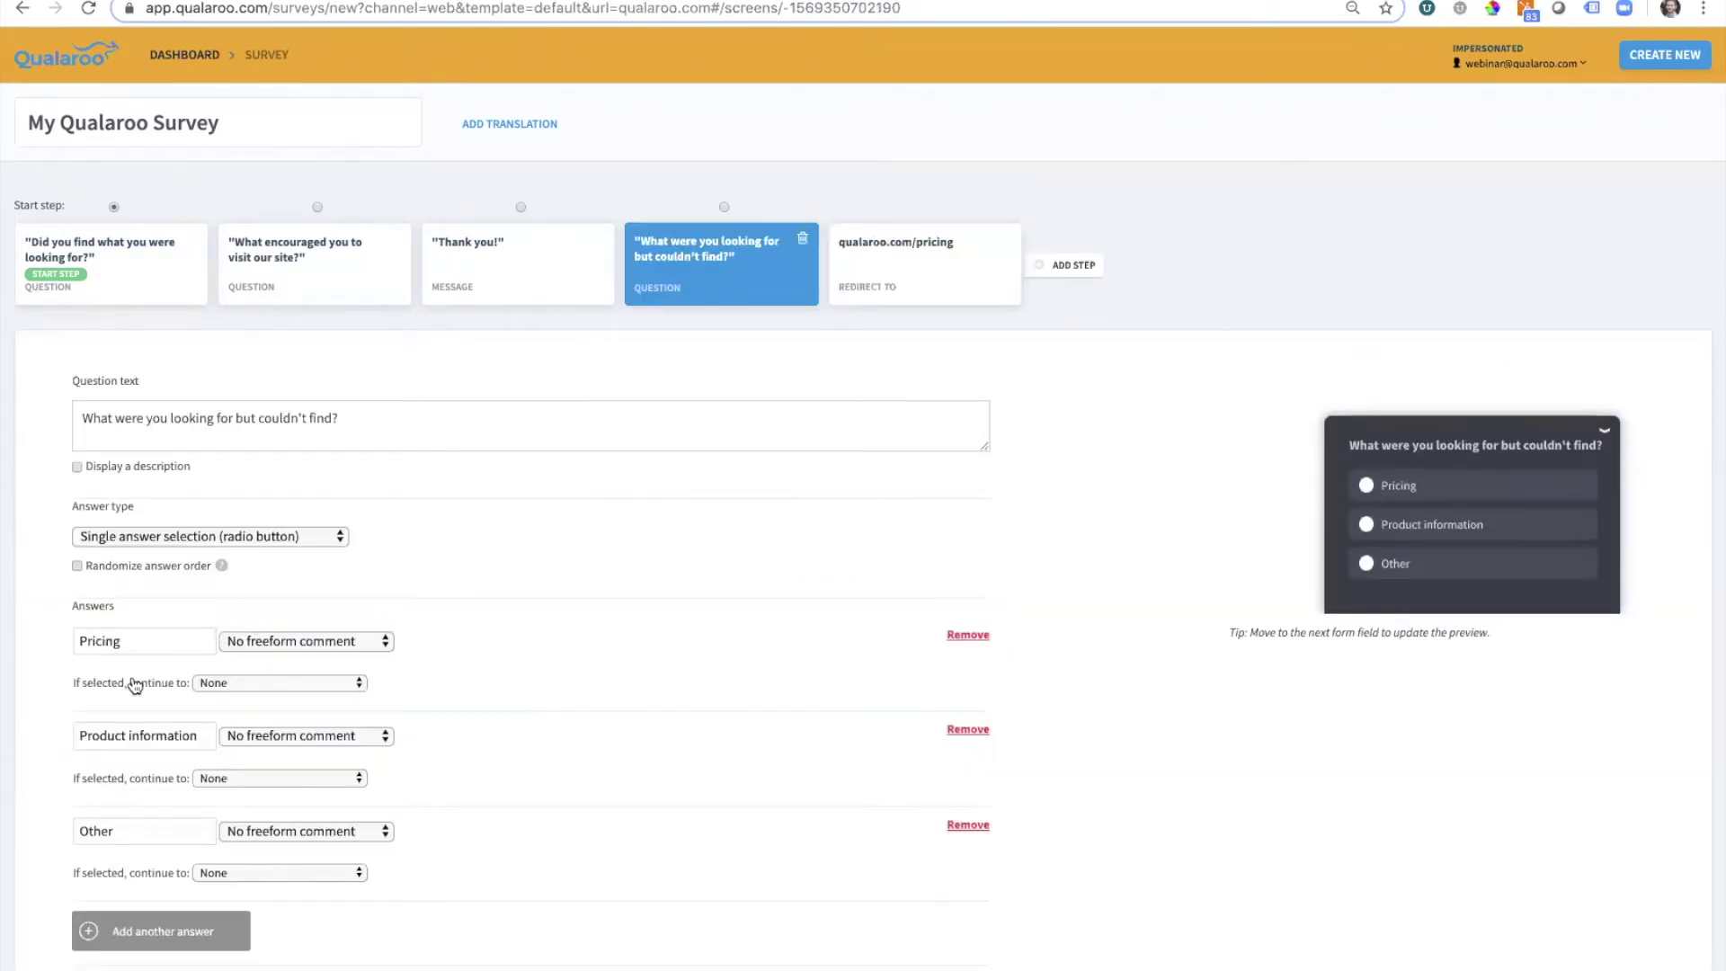
click(225, 682)
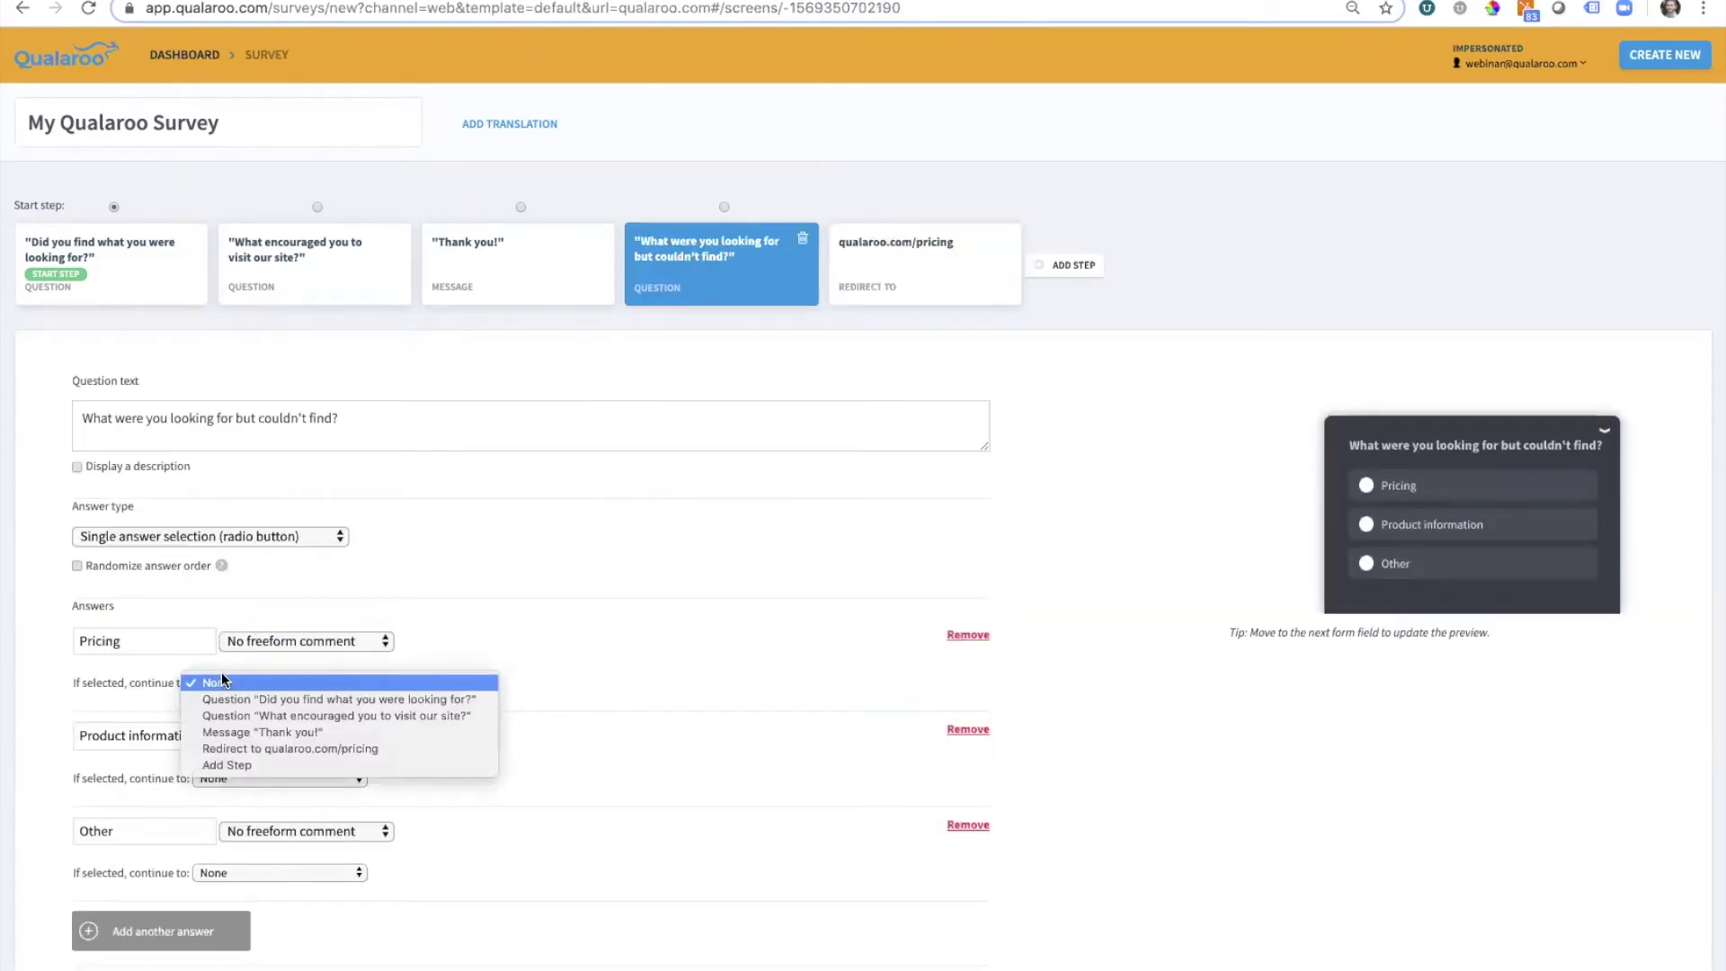
click(302, 750)
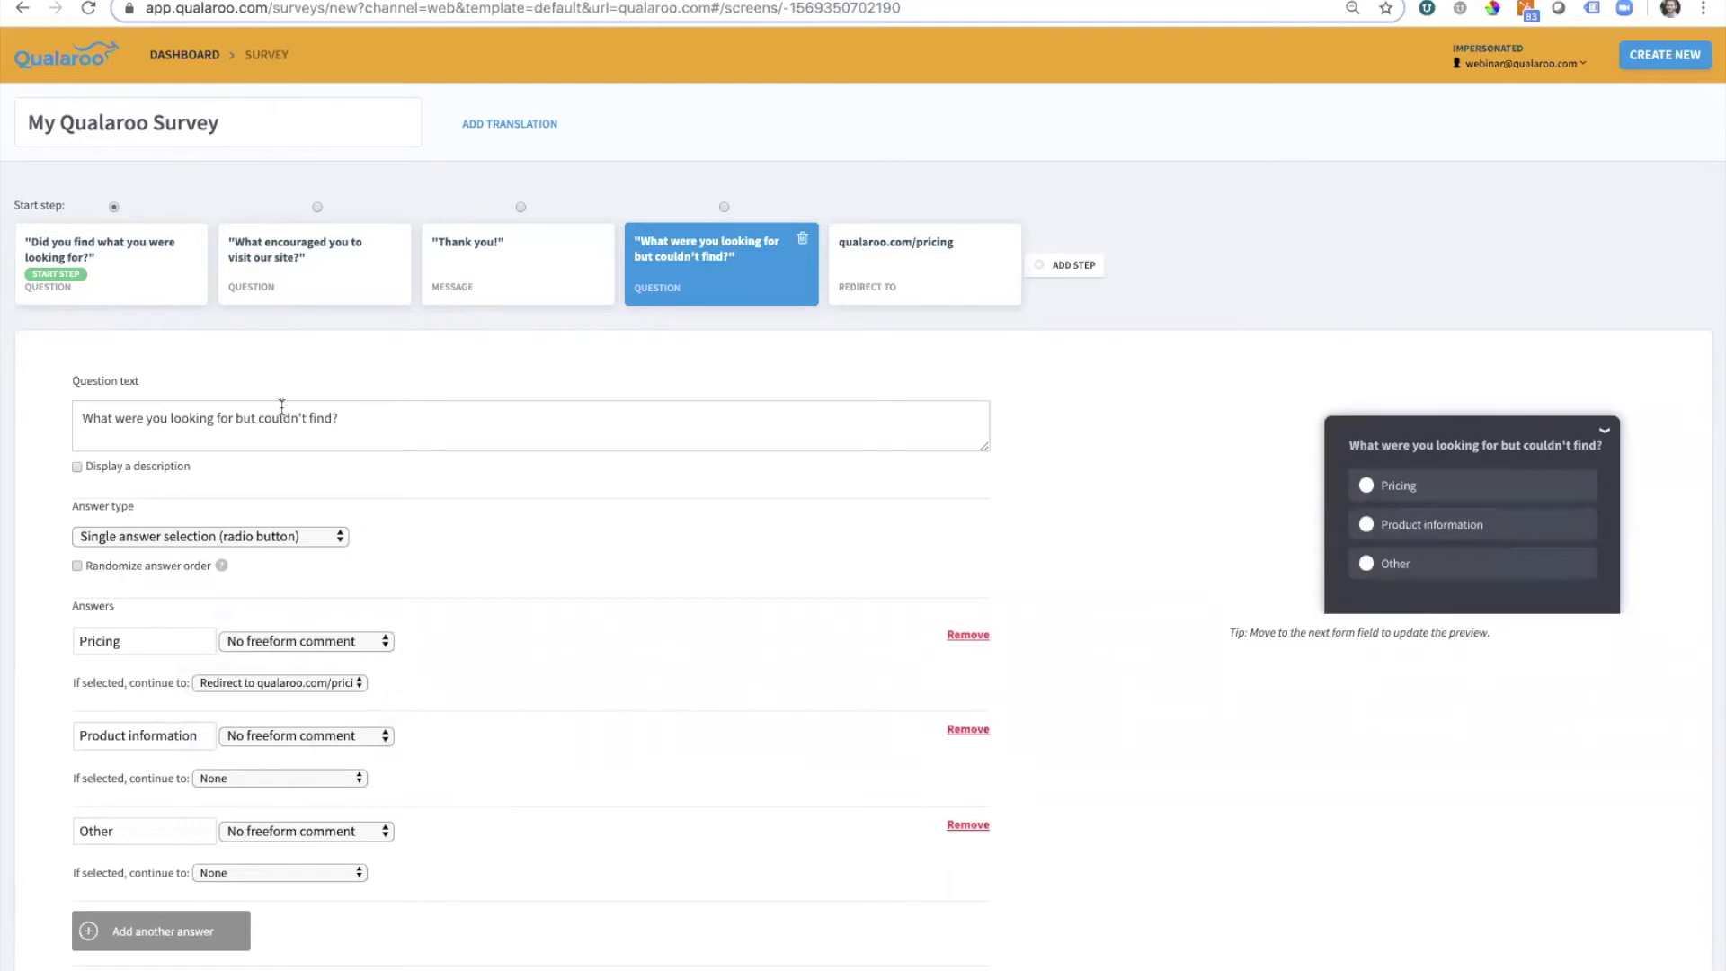
Route the first question's No answer to the couldn't-find question, then open the site-visit step
click(165, 281)
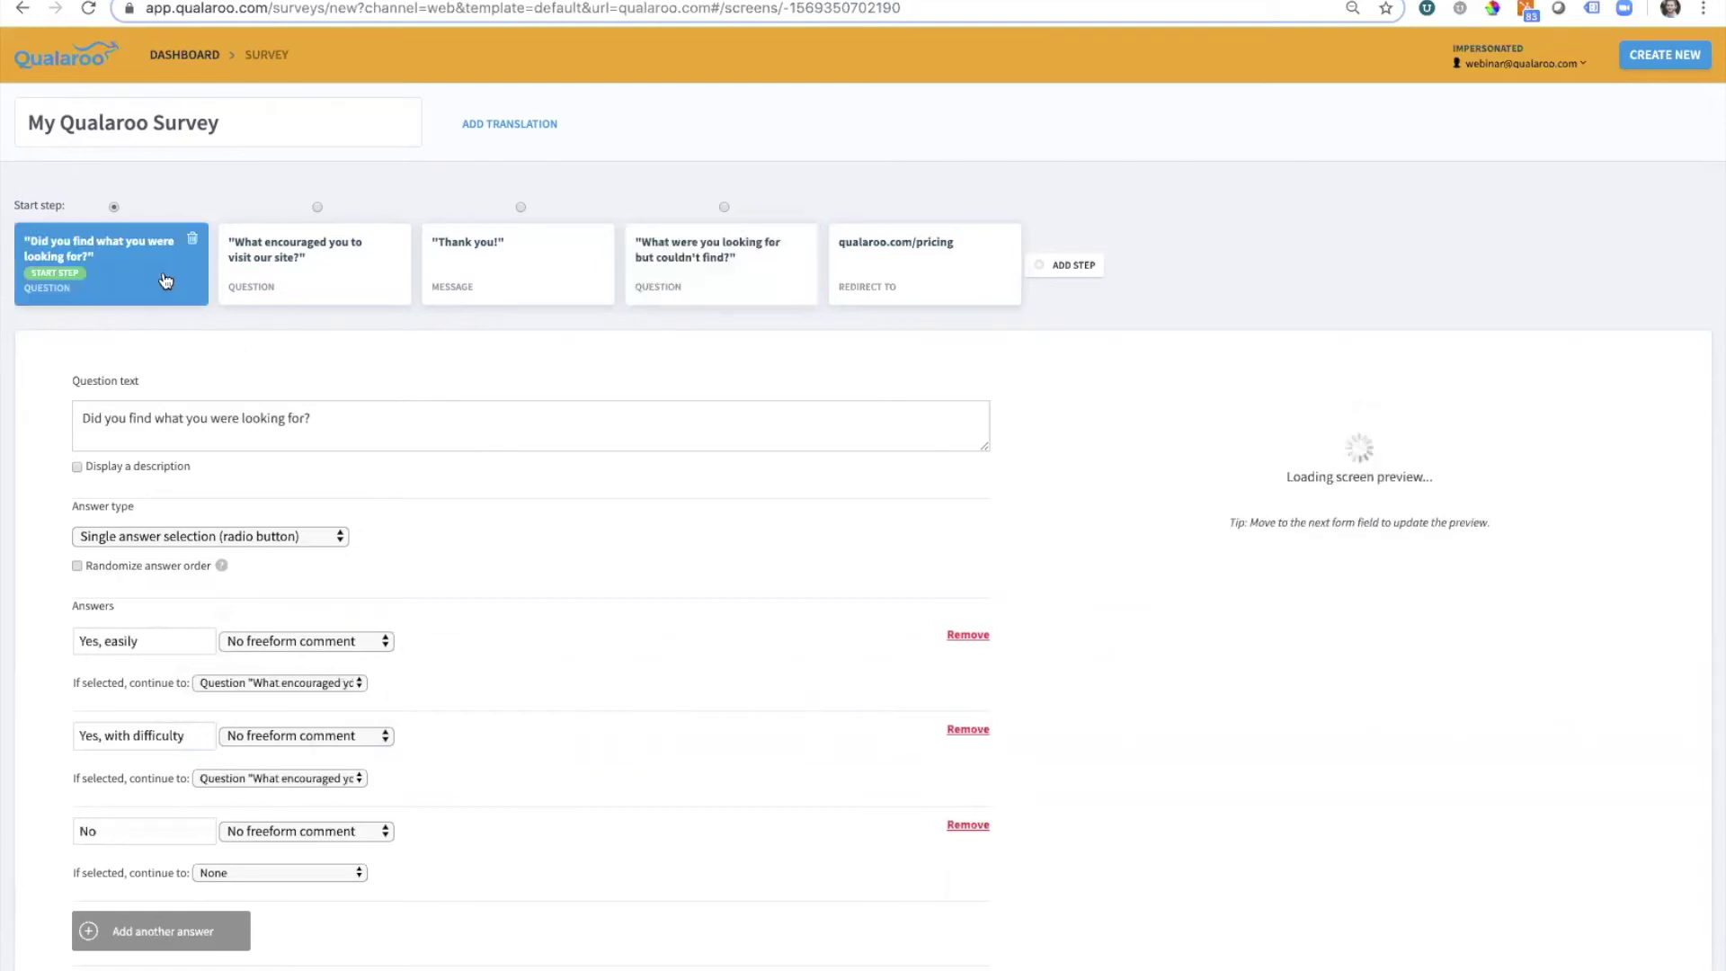
scroll(300, 645, down, 2)
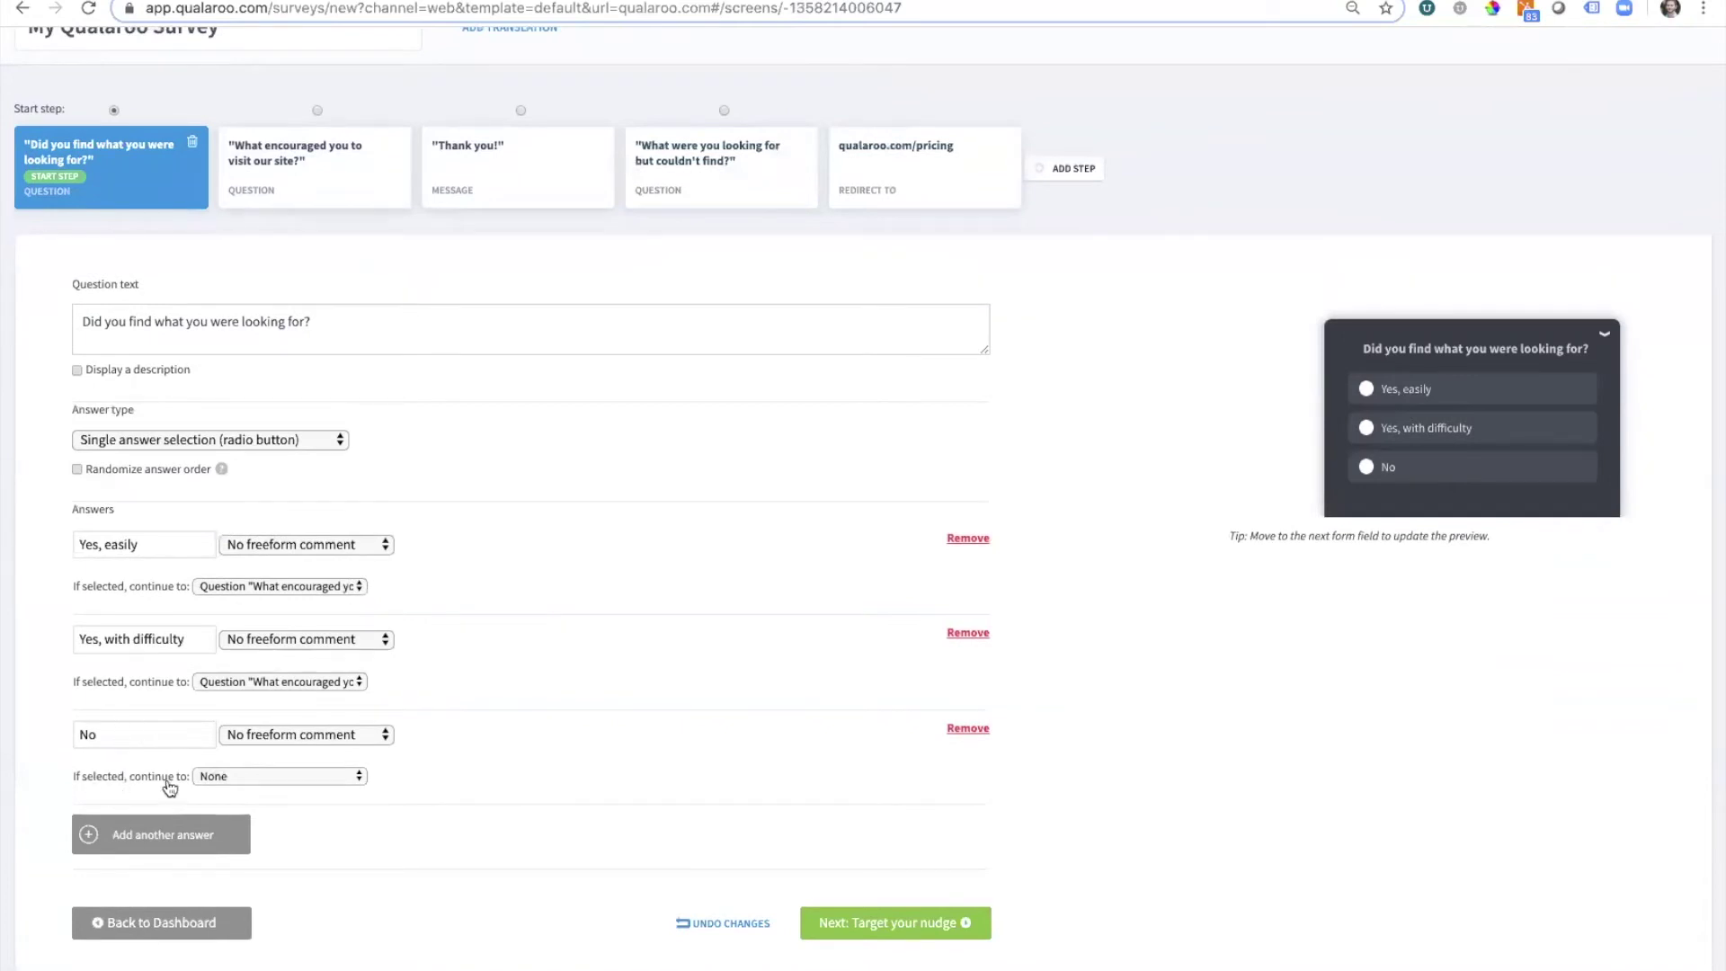
click(224, 775)
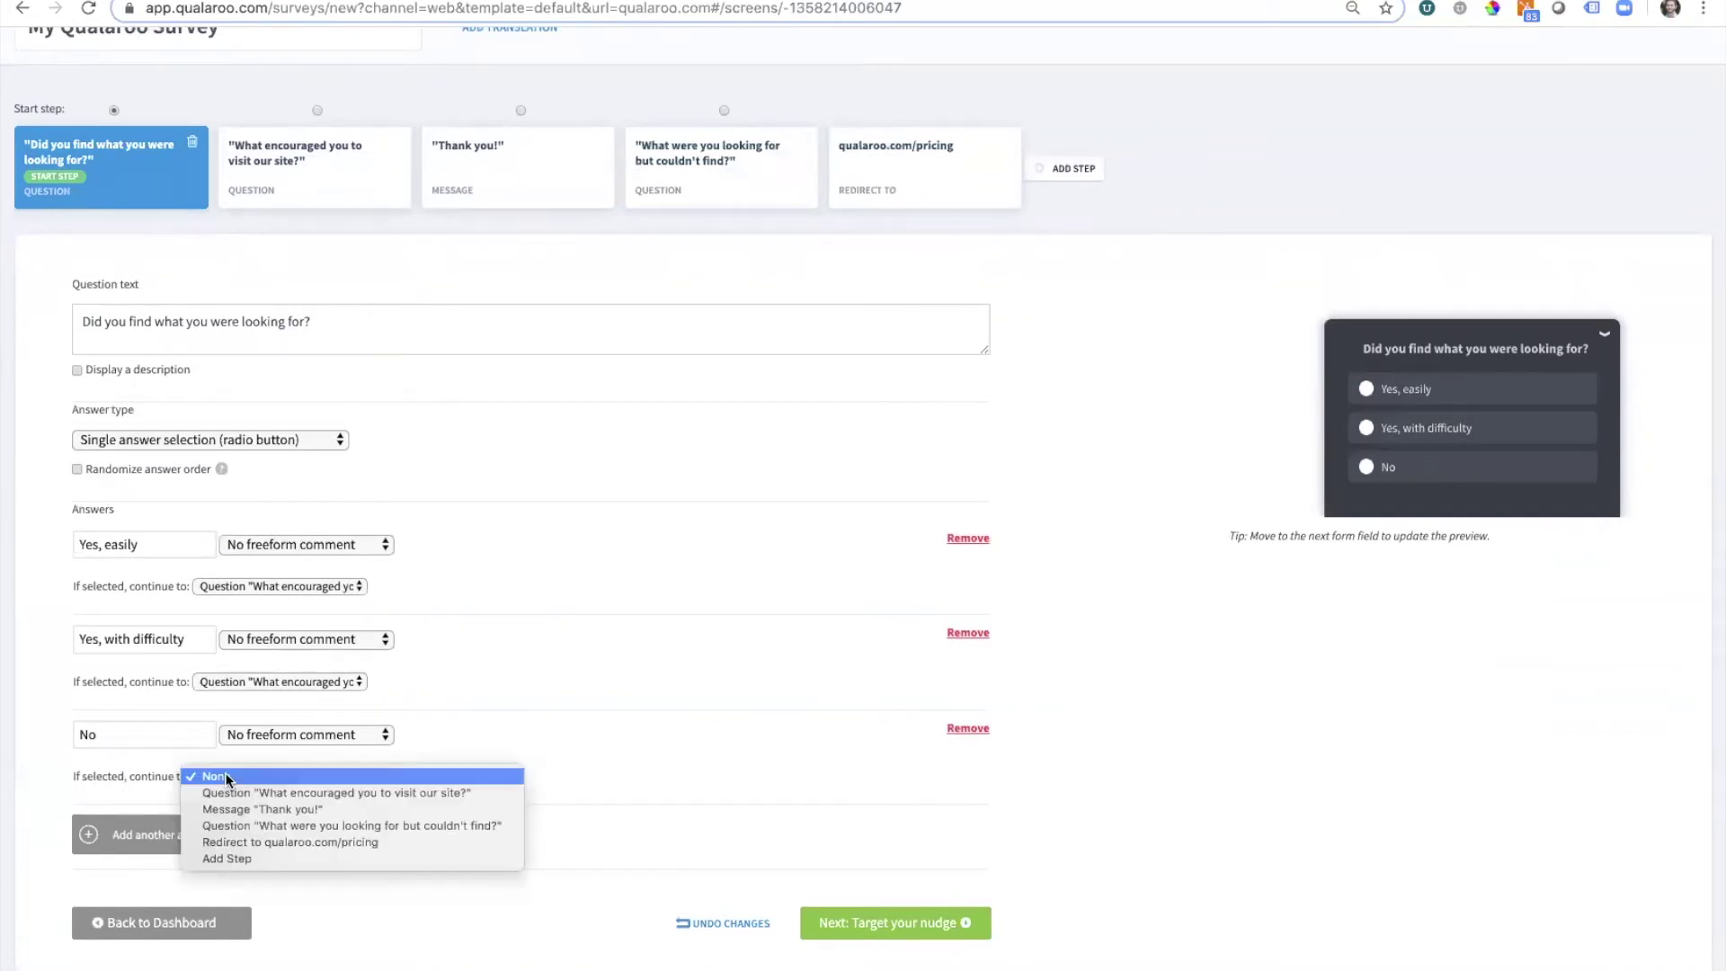
click(322, 824)
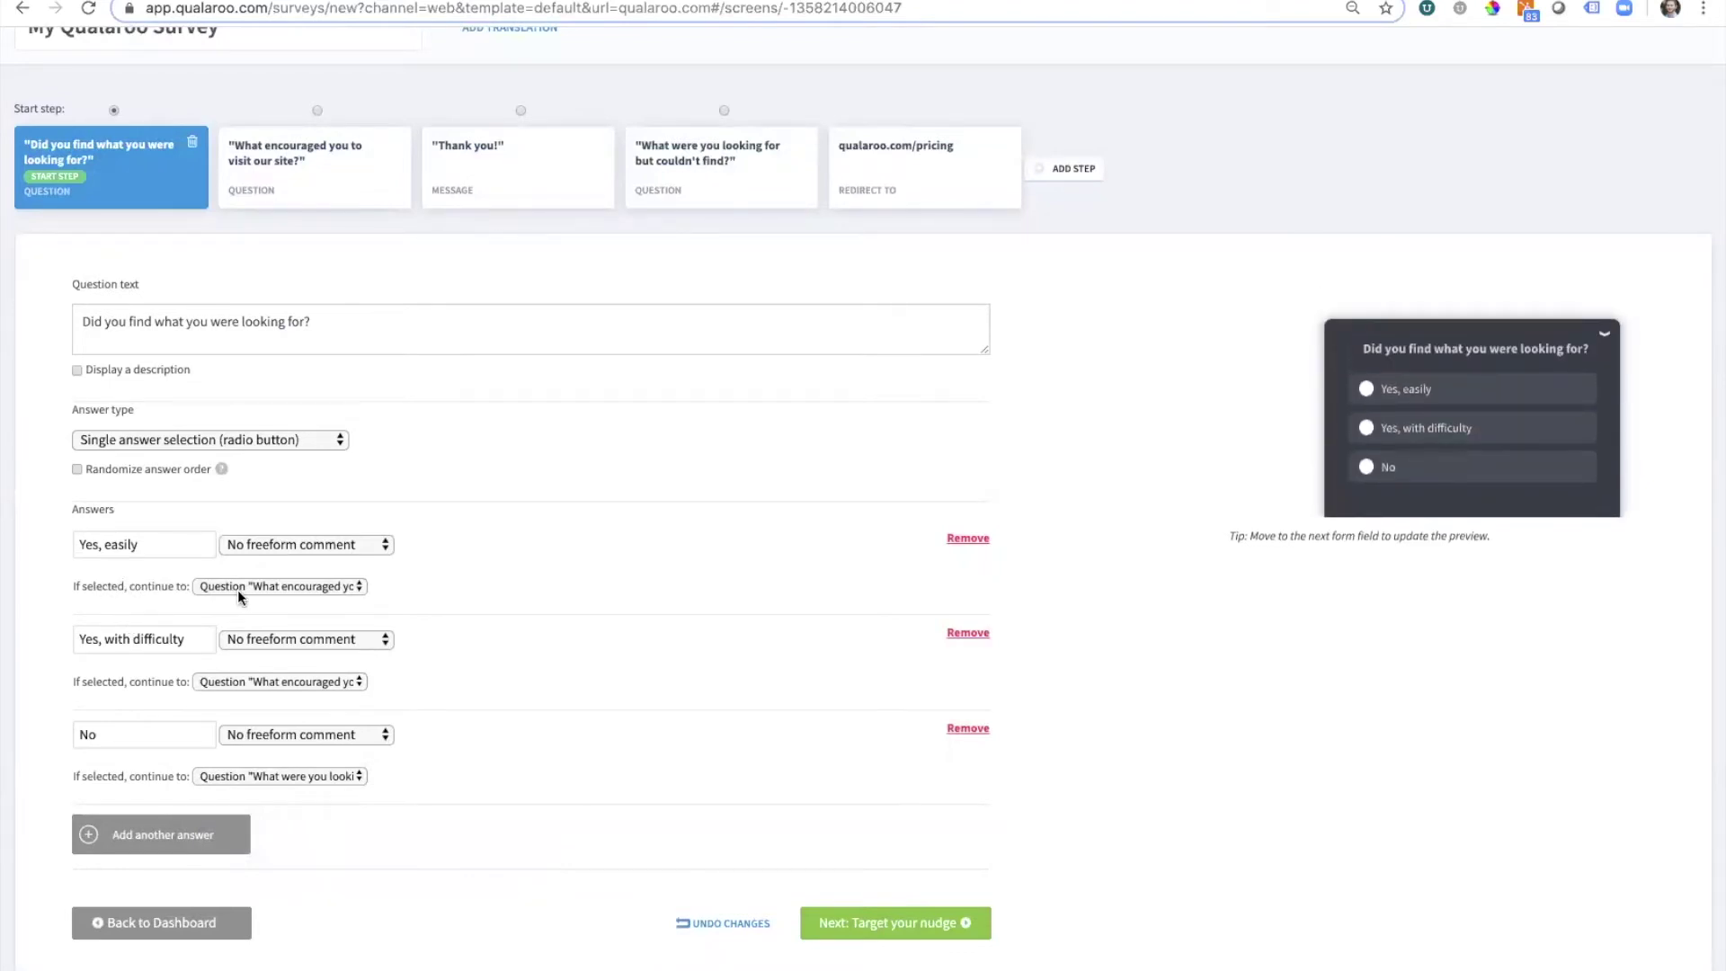
click(318, 185)
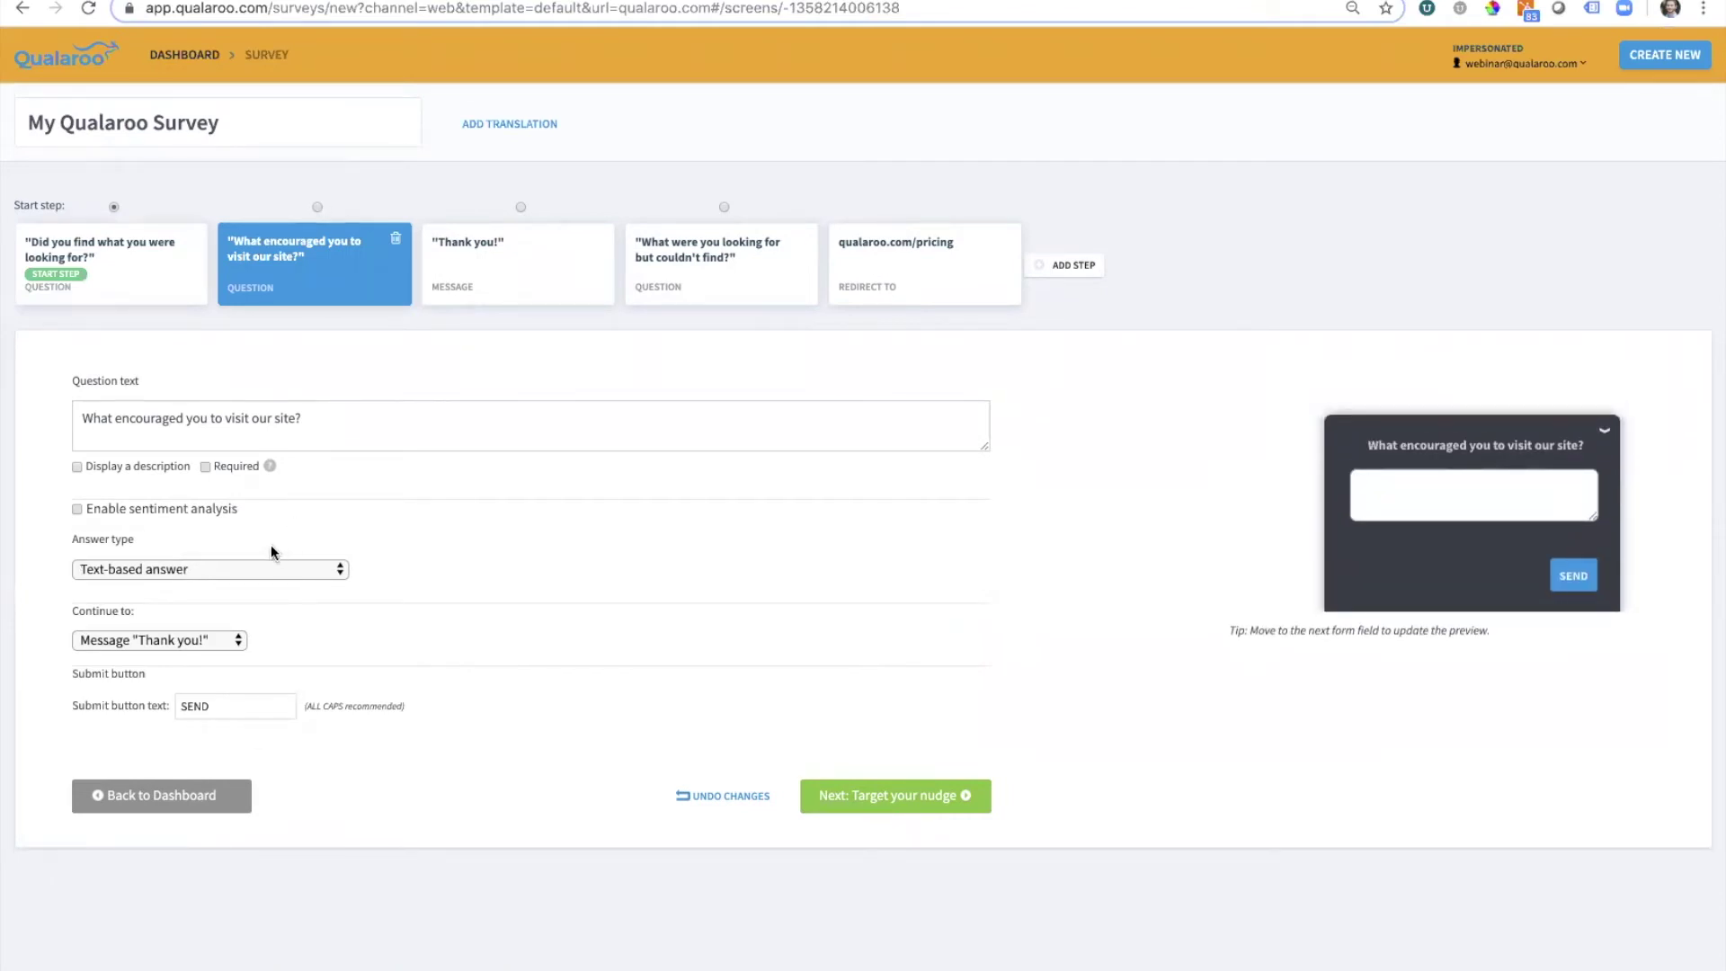
click(266, 568)
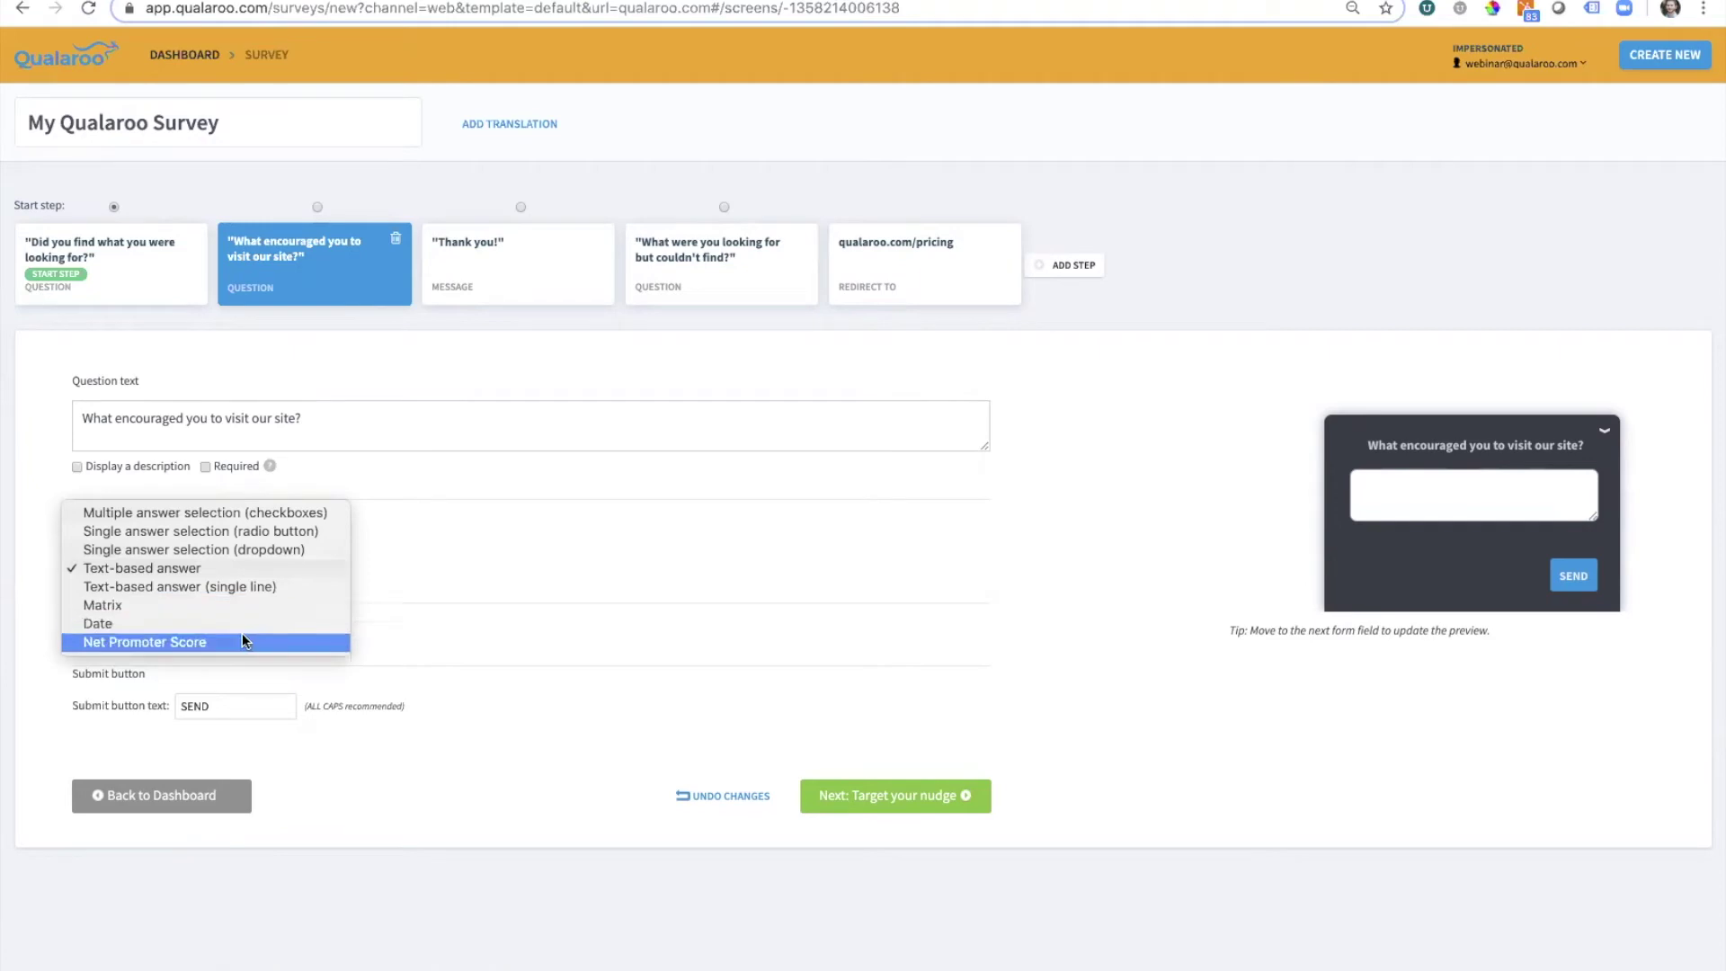
click(418, 548)
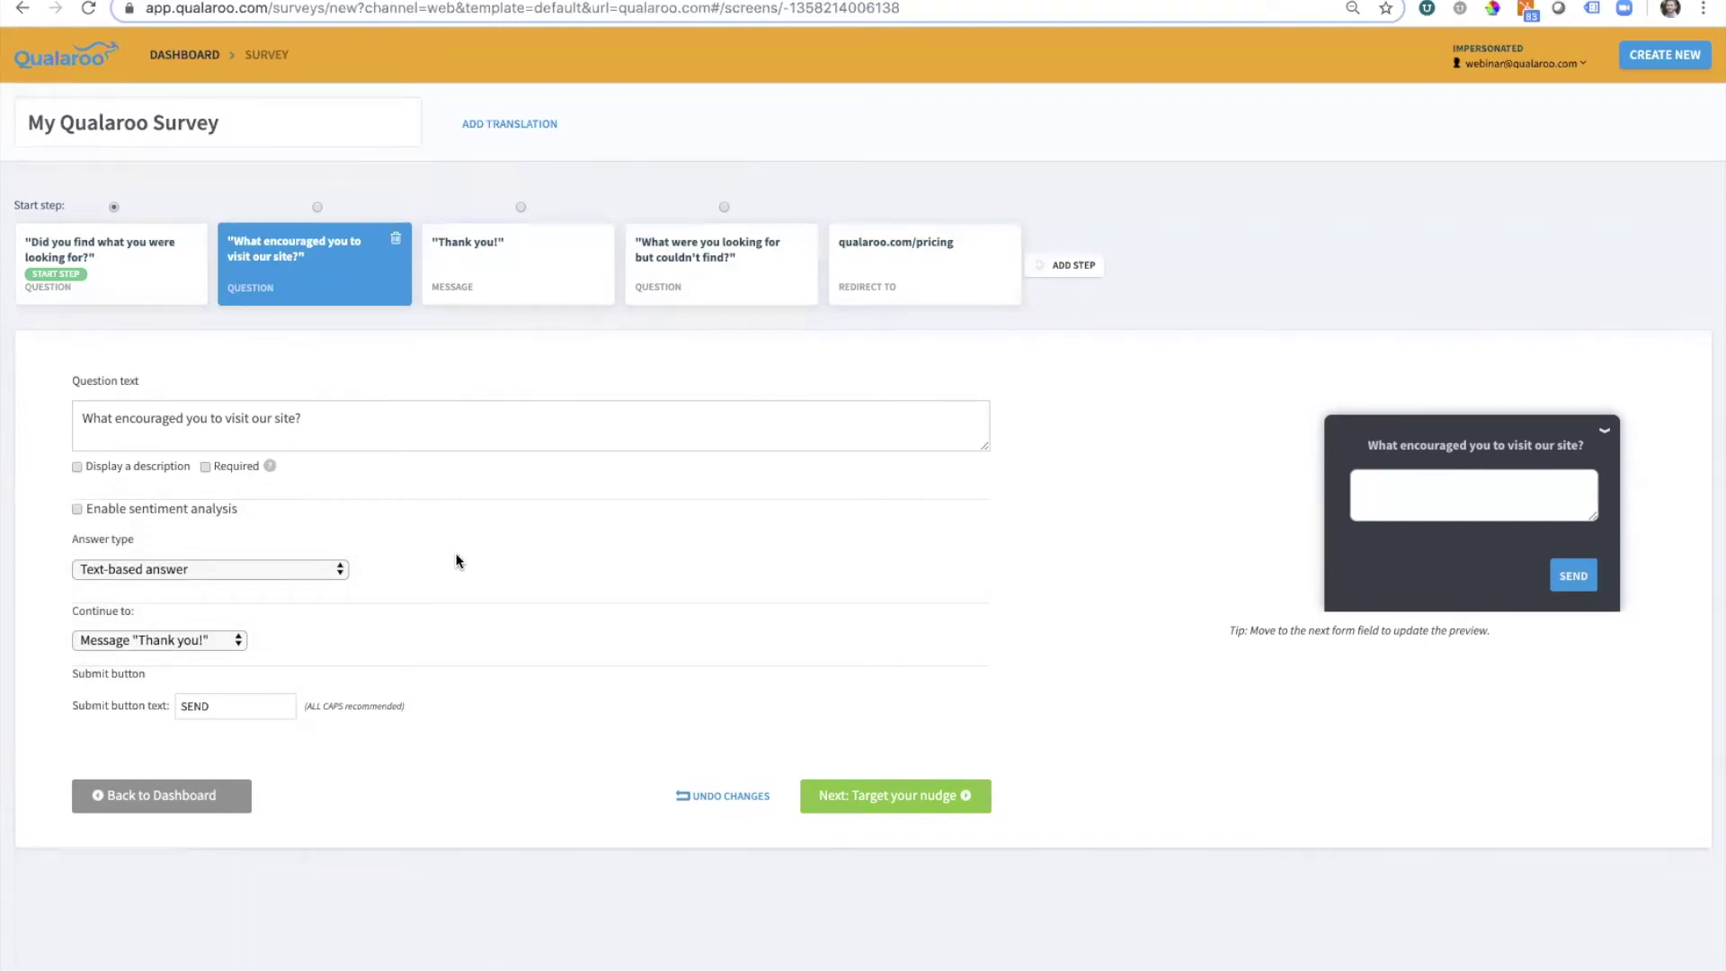
click(926, 795)
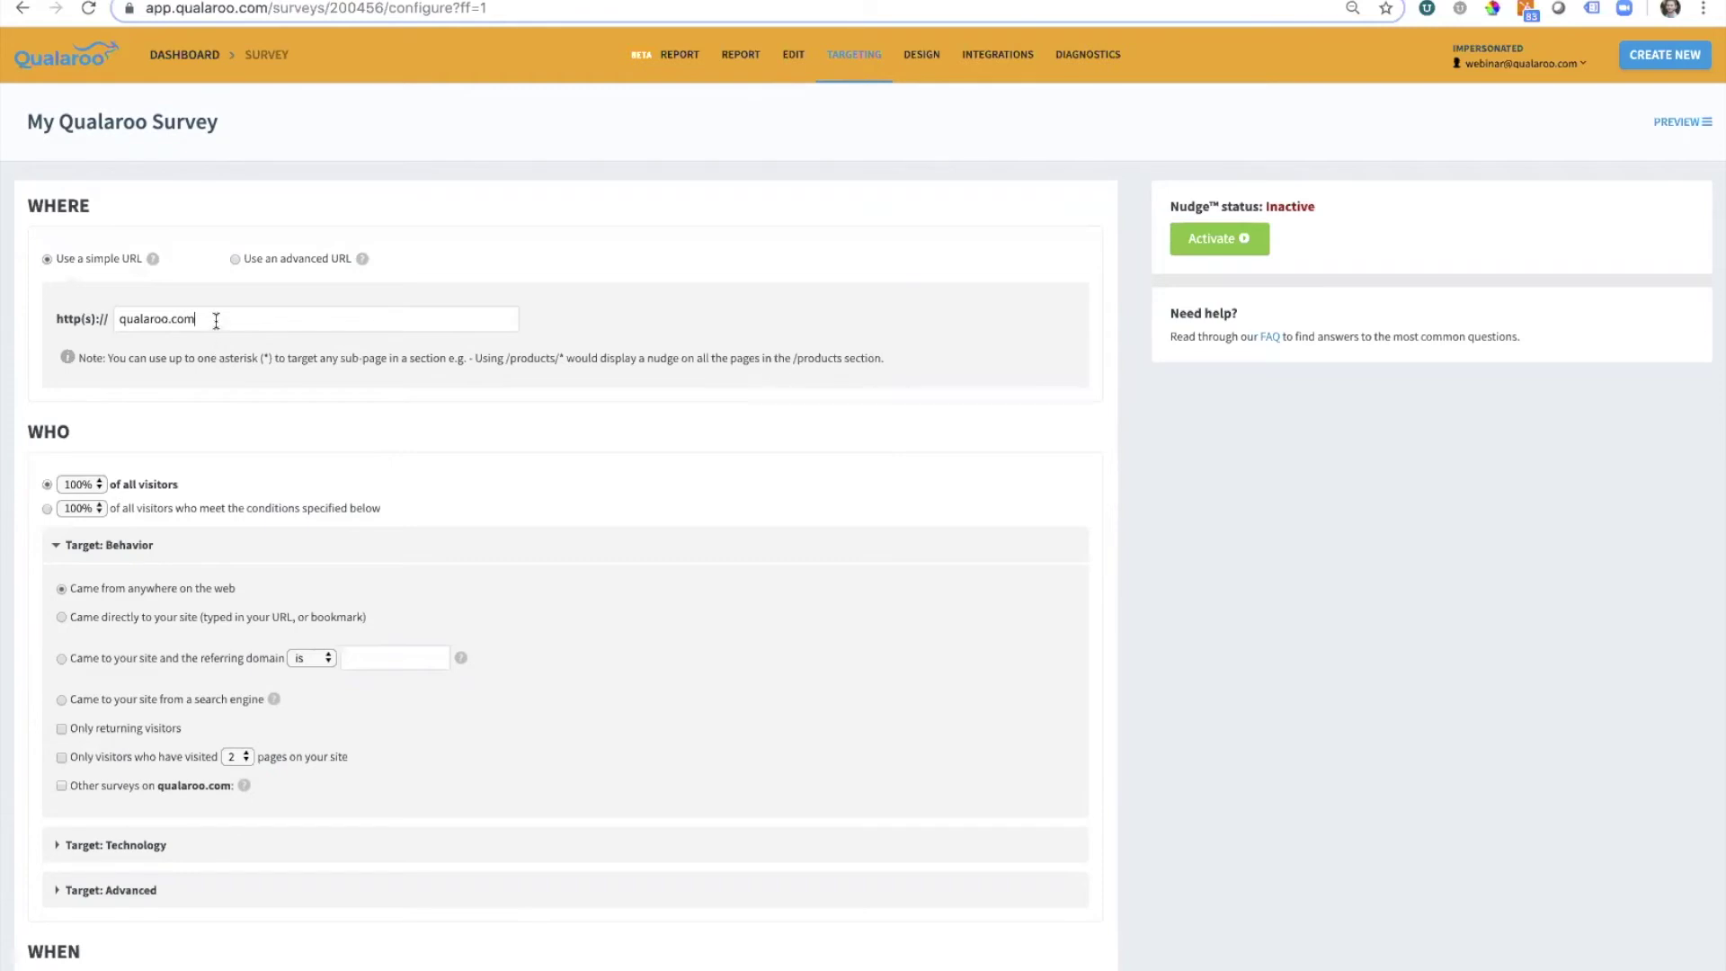
Switch targeting to an advanced URL with qualaroo.com as the top-level domain
text(/*)
click(279, 265)
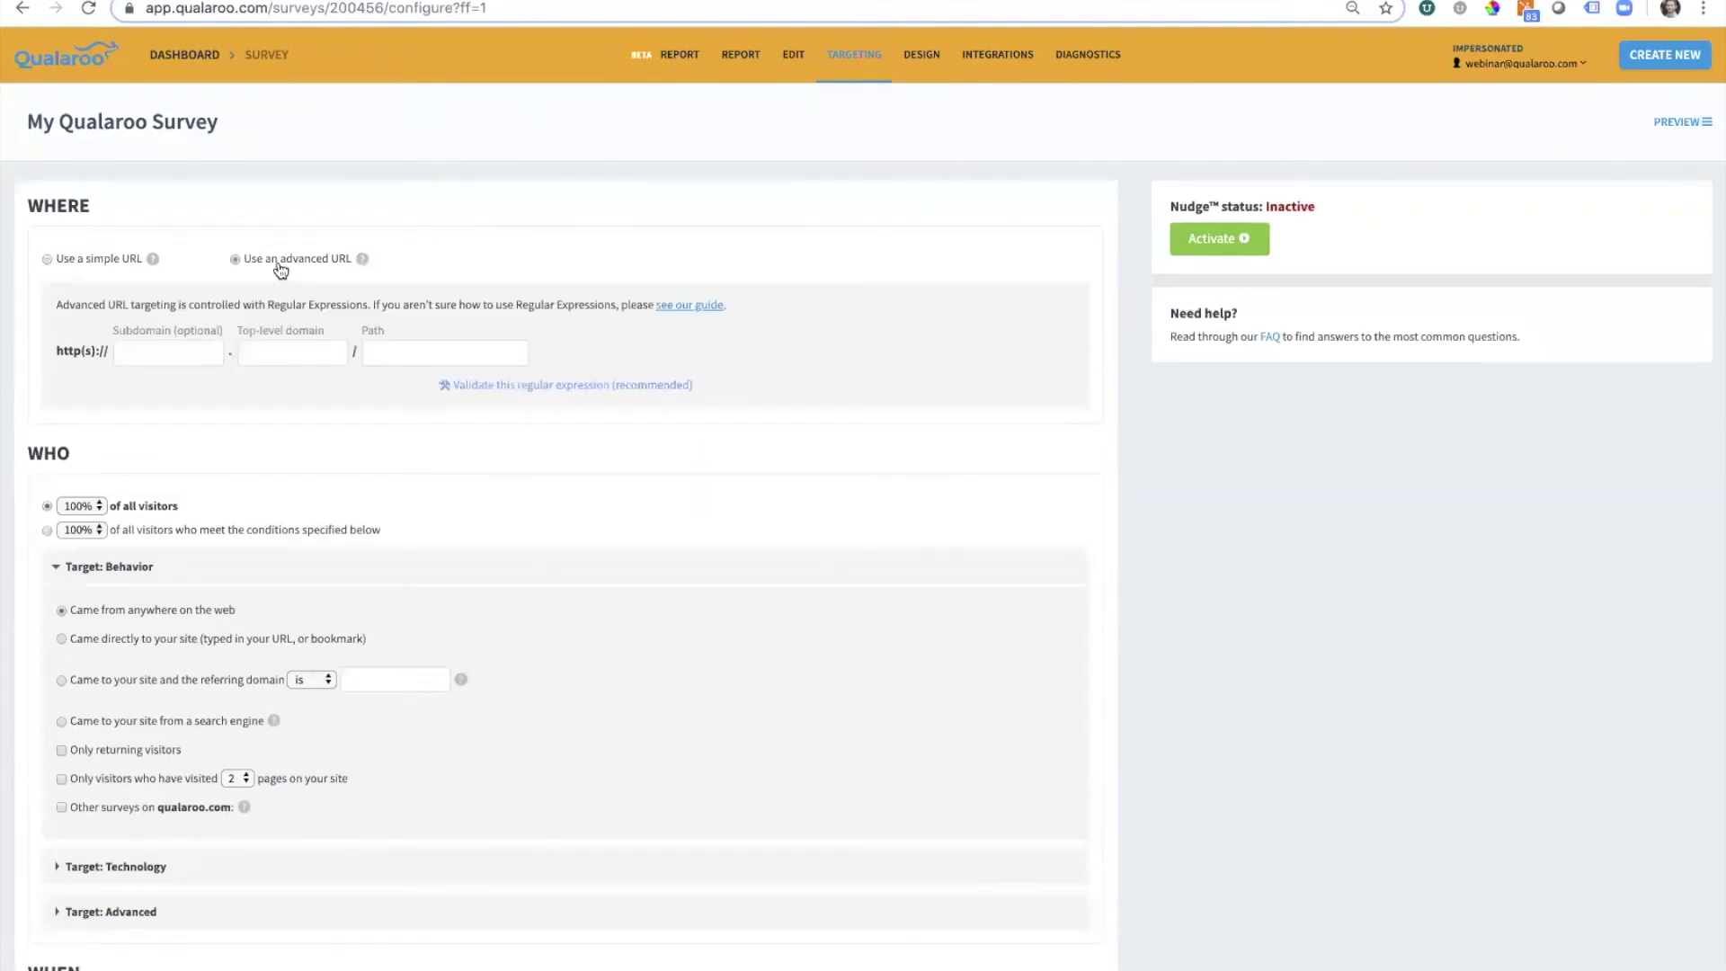
click(286, 352)
text(q)
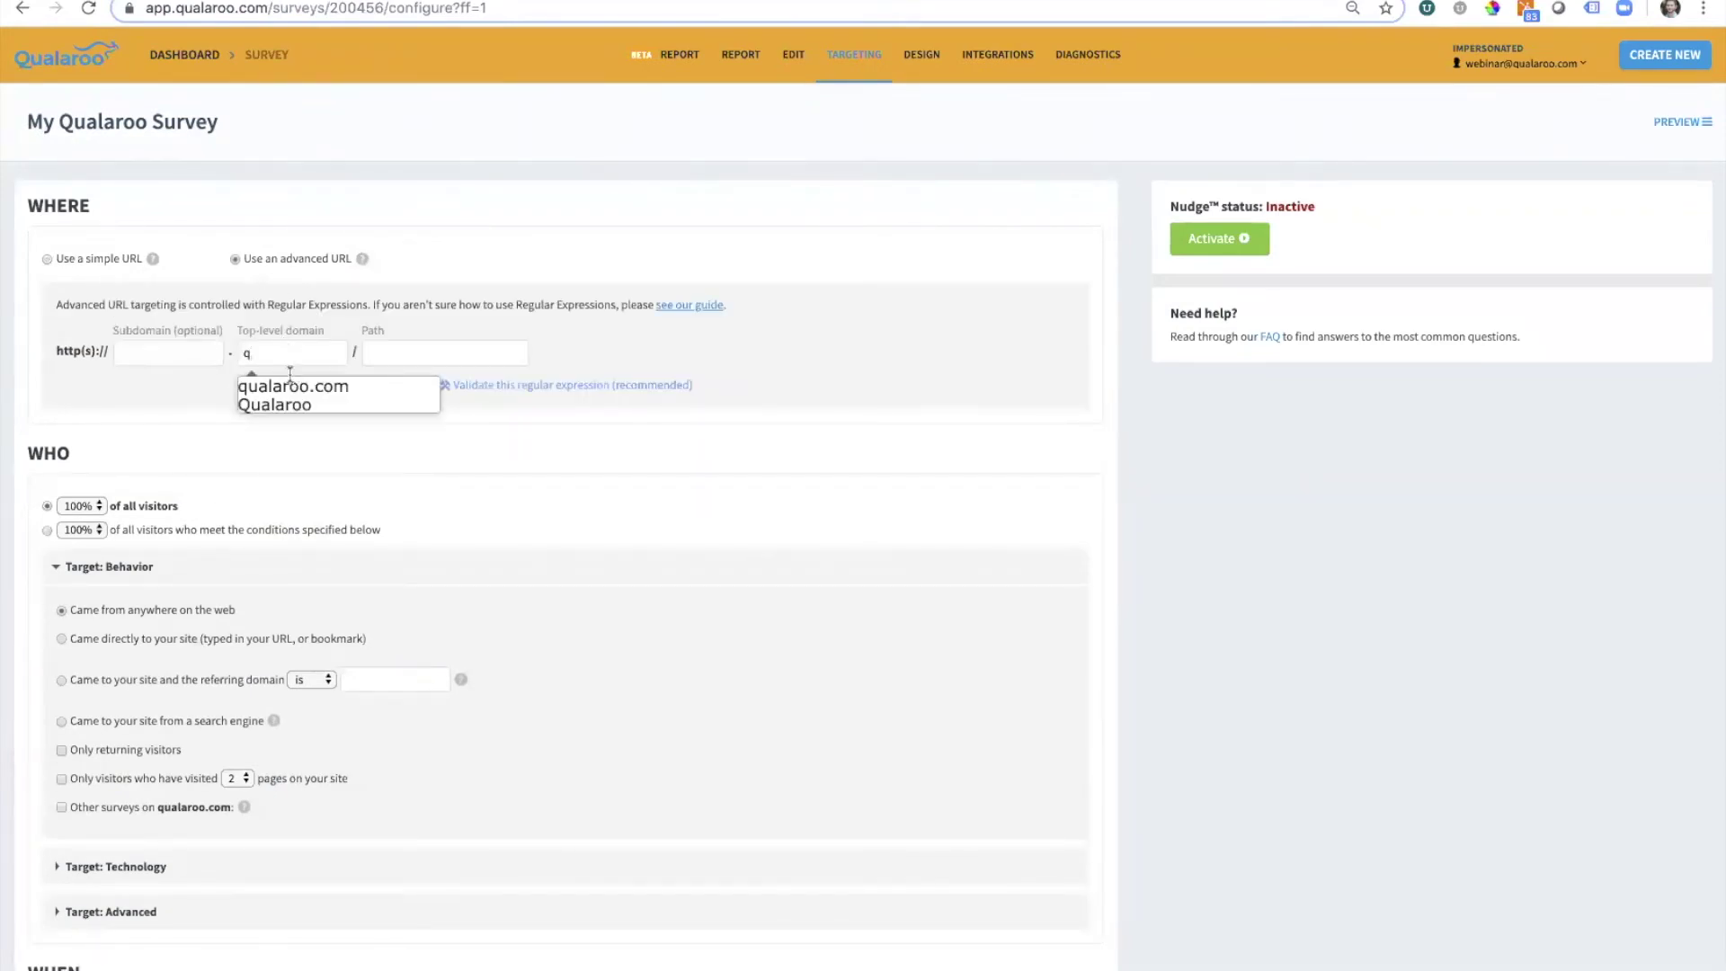
click(291, 383)
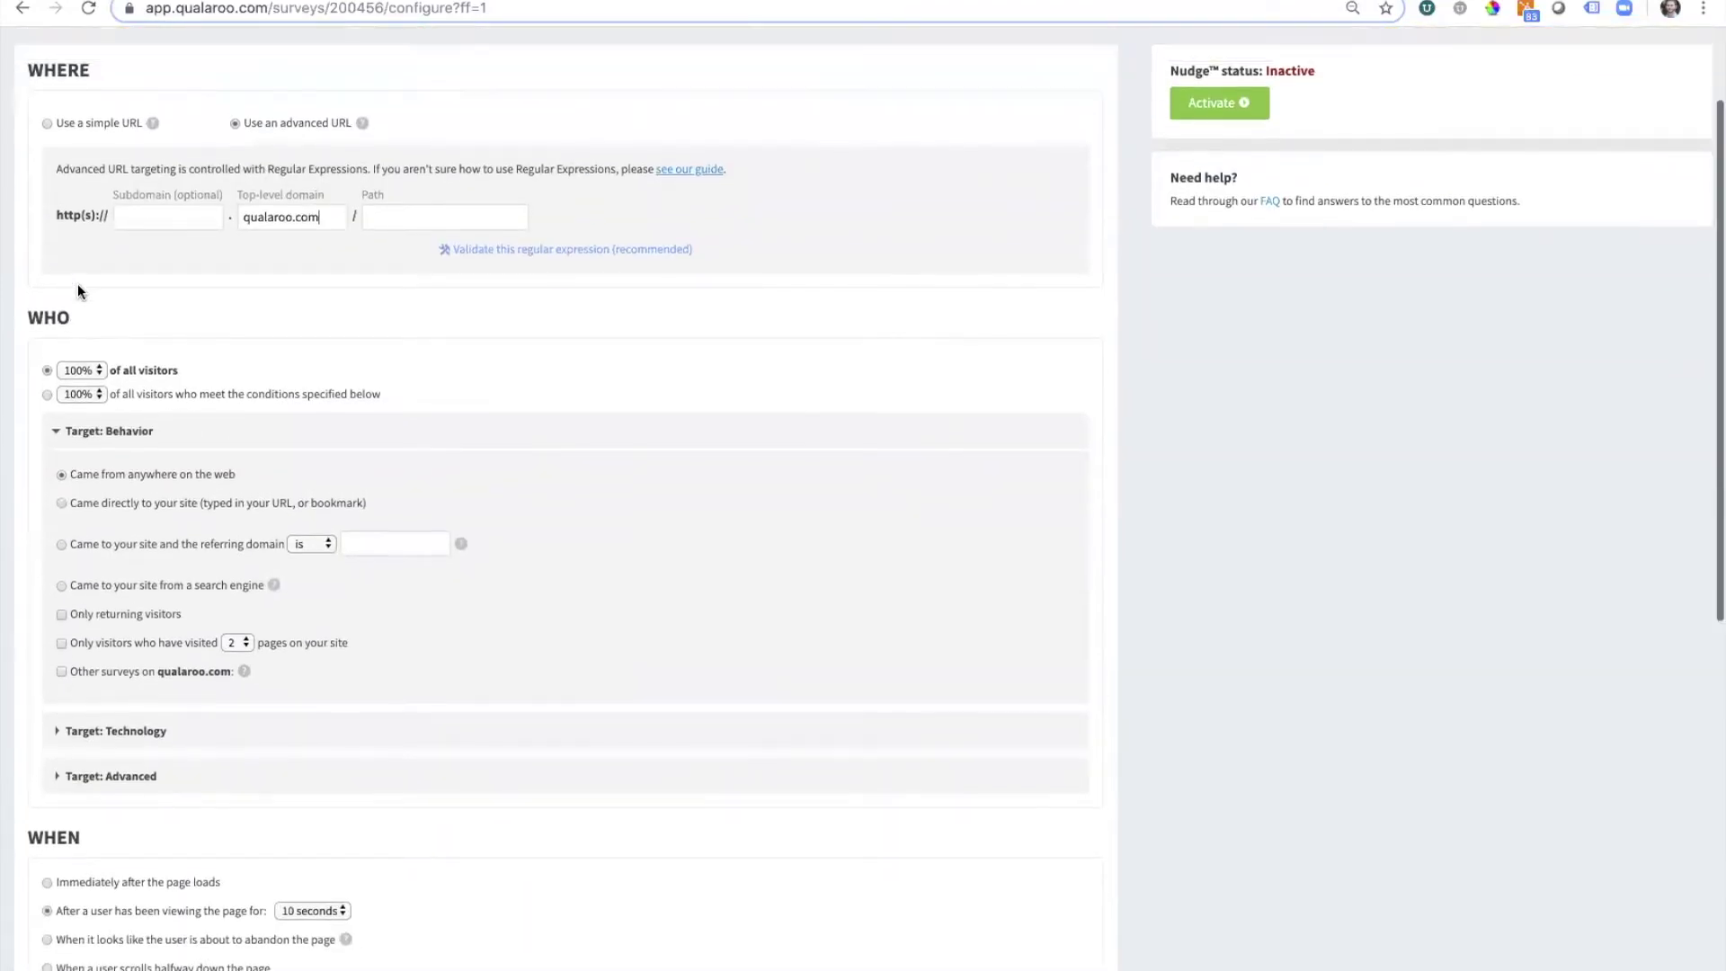
Target 100% of visitors, keeping the referring domain condition set to 'is'
click(99, 376)
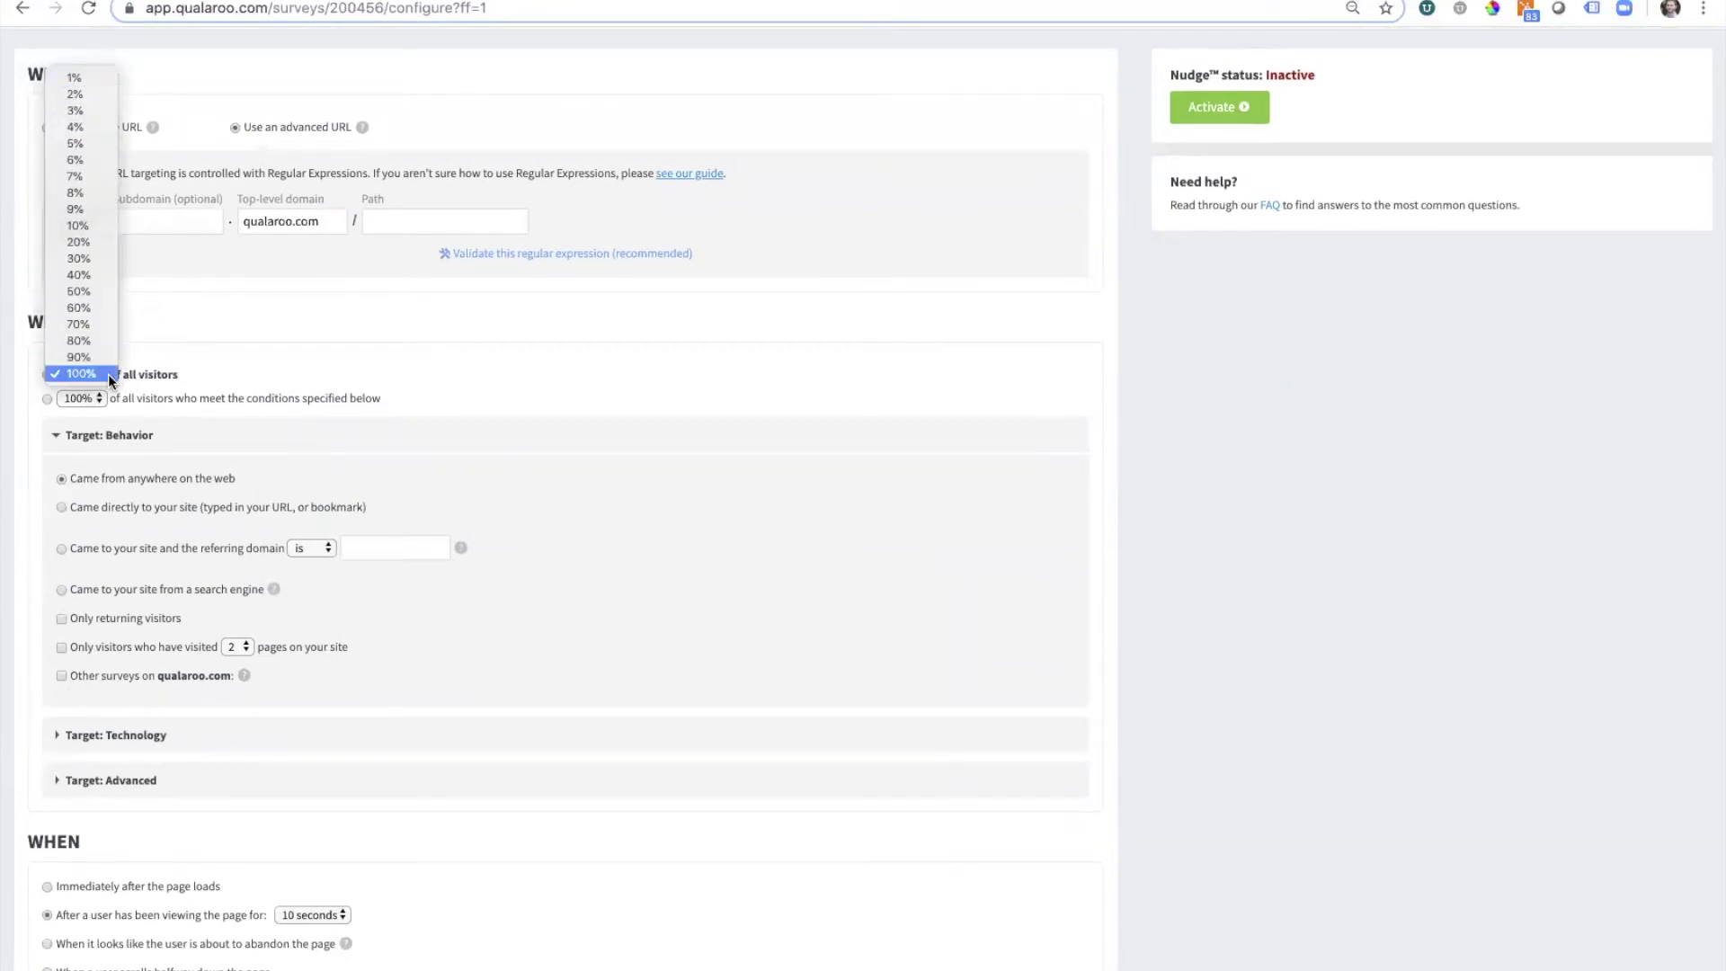
click(104, 374)
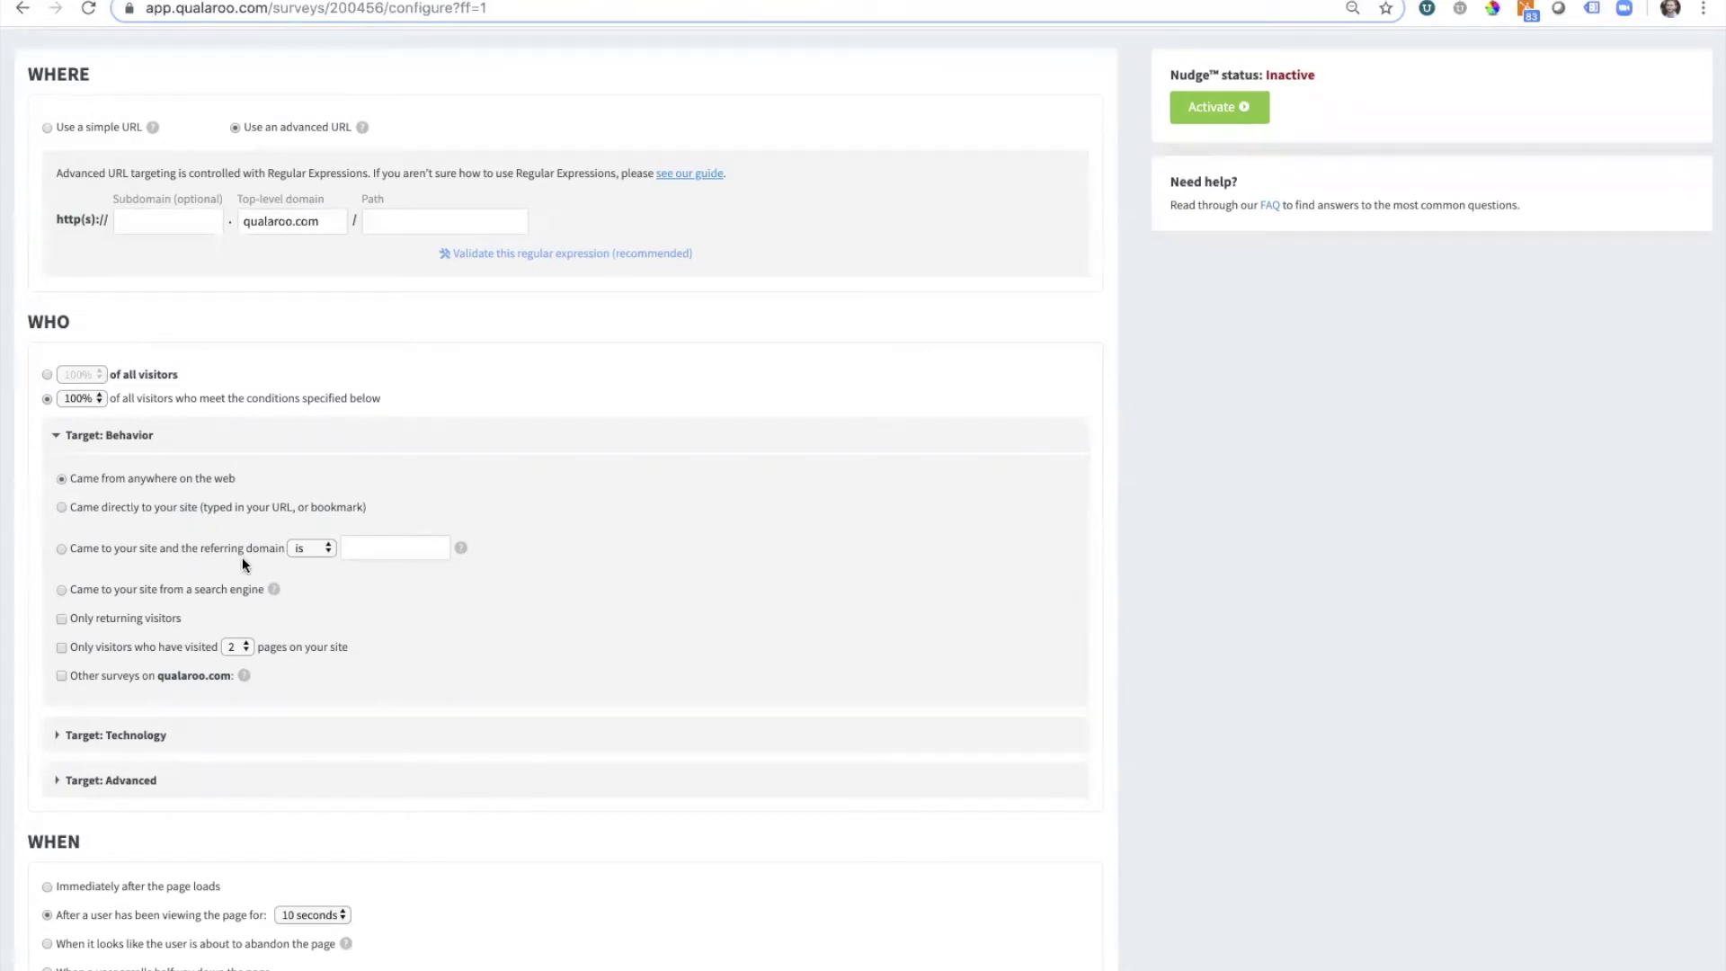
click(305, 550)
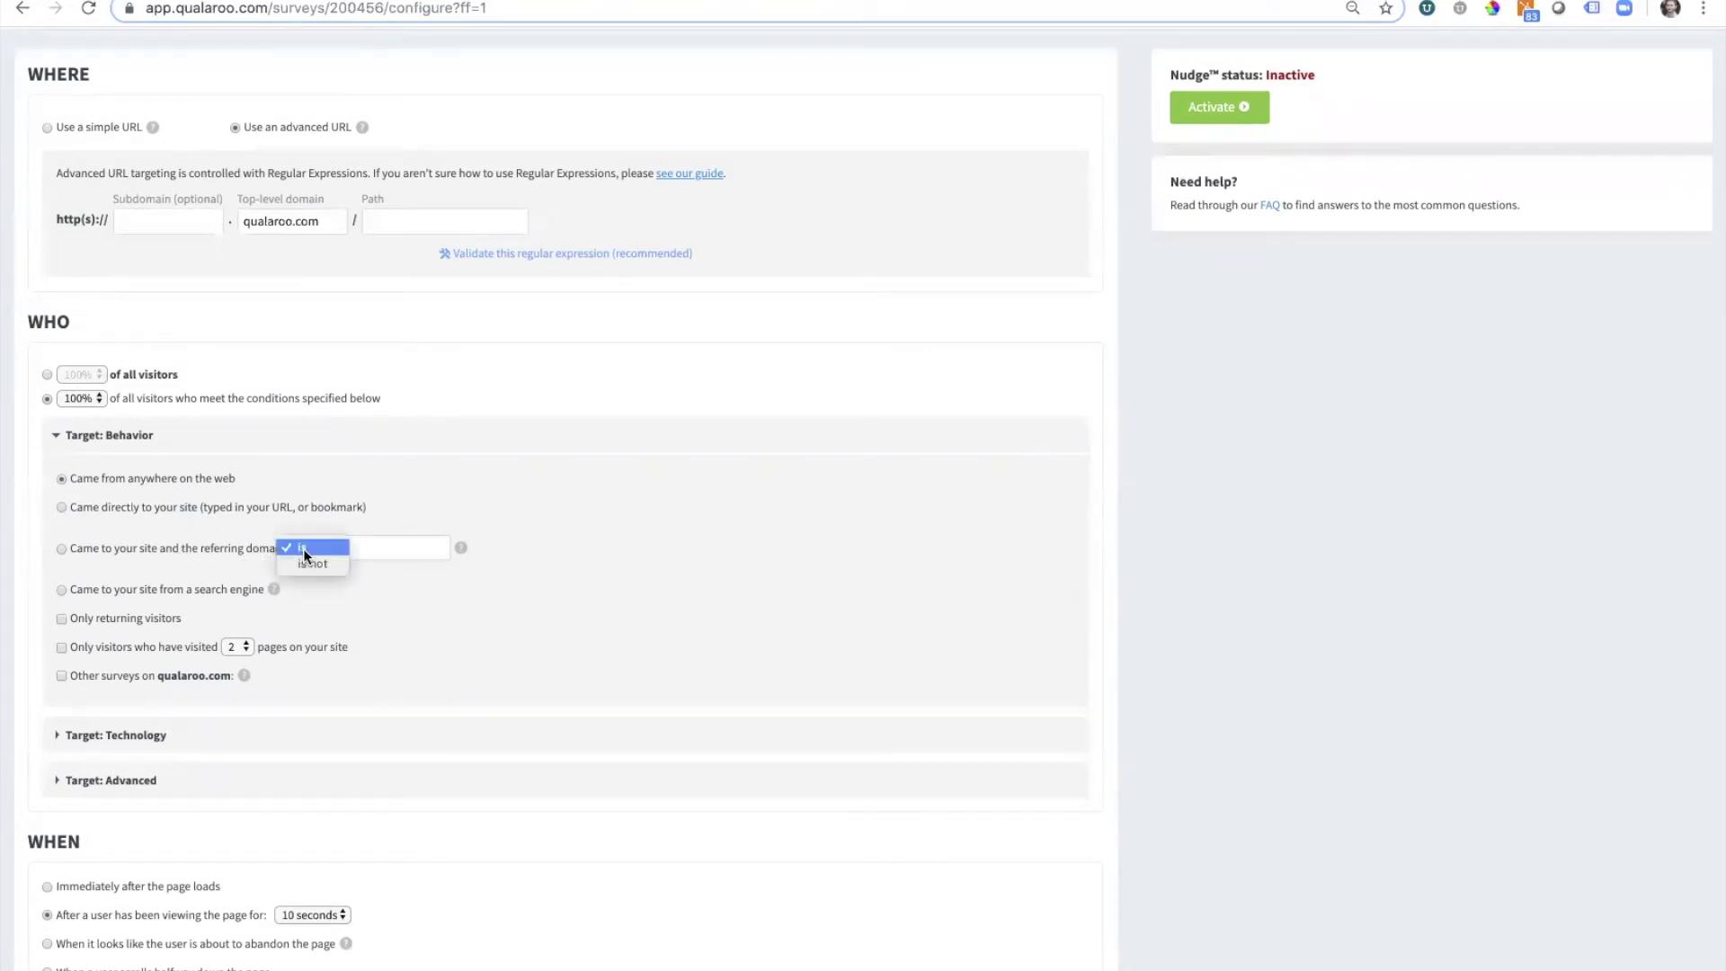
click(230, 576)
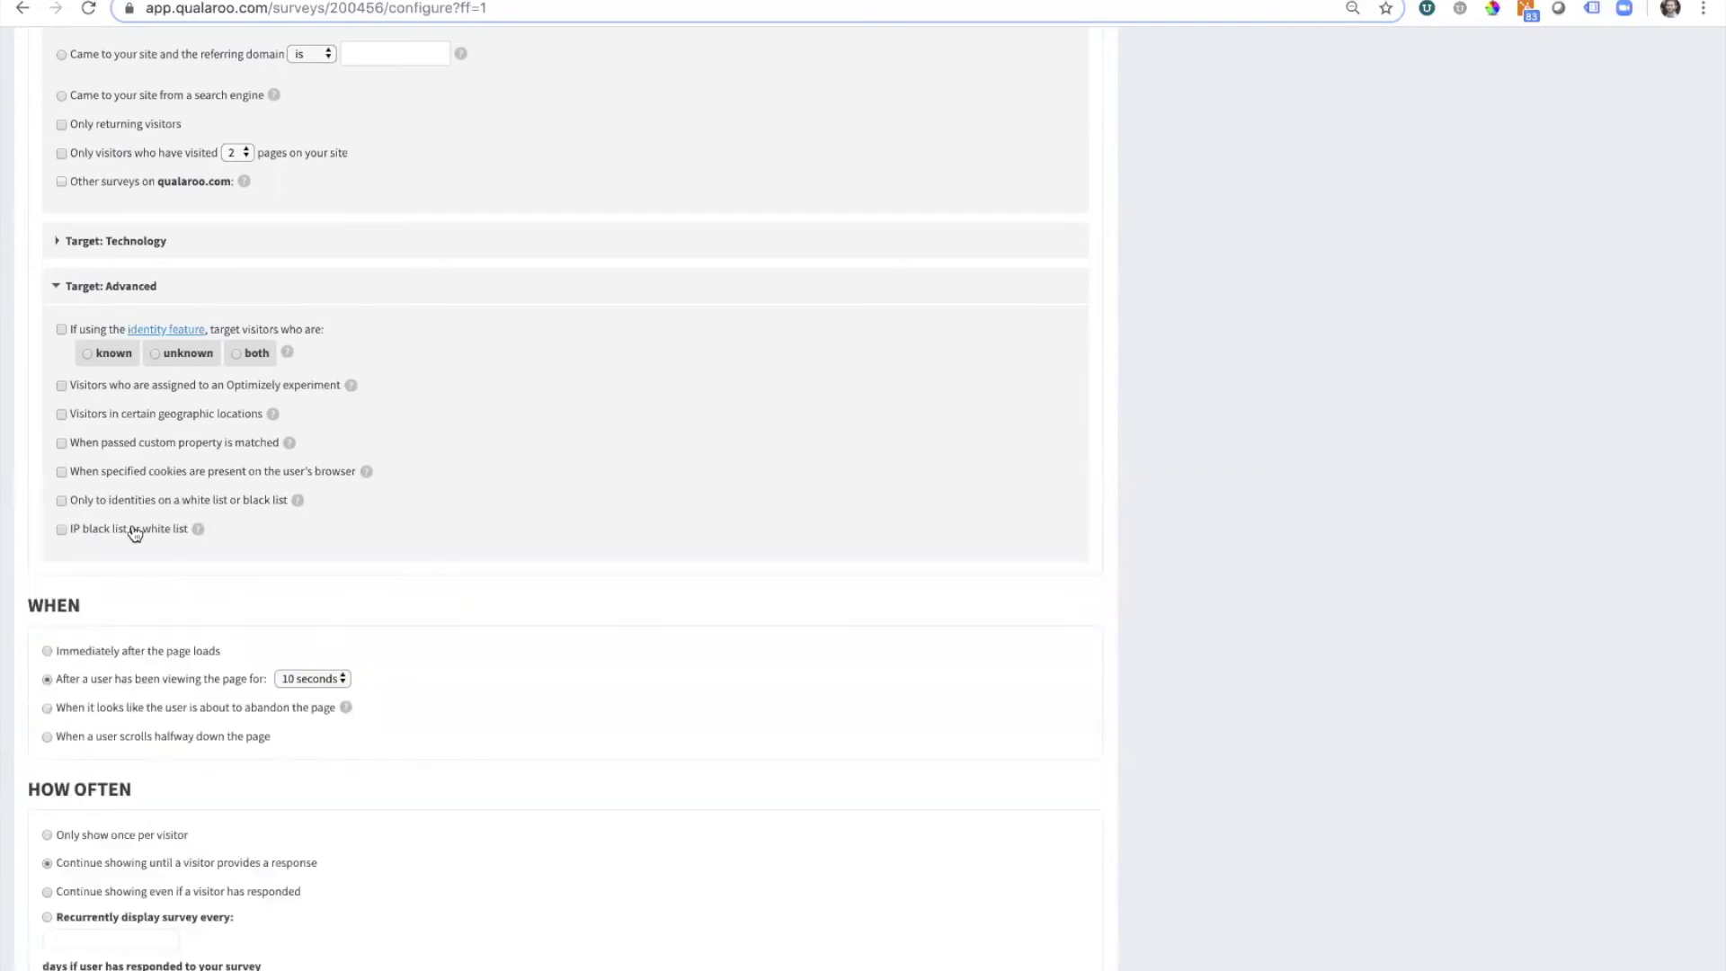
Leave the IP black/white list condition unchecked and choose when the survey appears
click(132, 532)
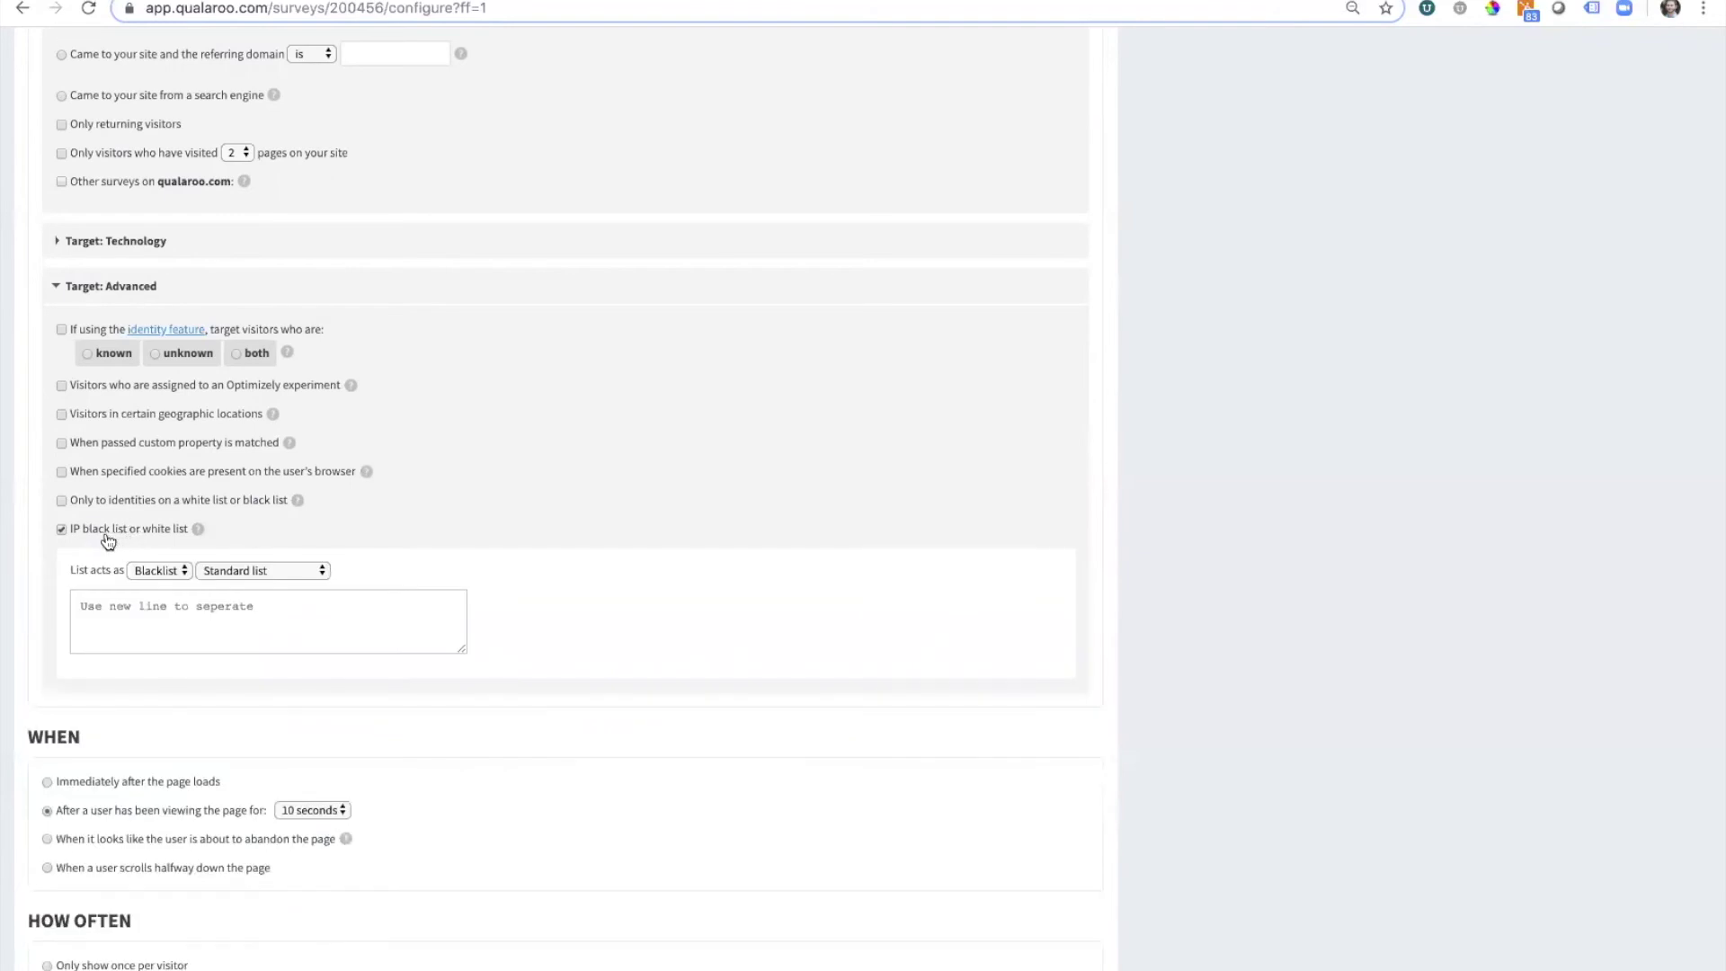
click(108, 542)
scroll(108, 541, up, 4)
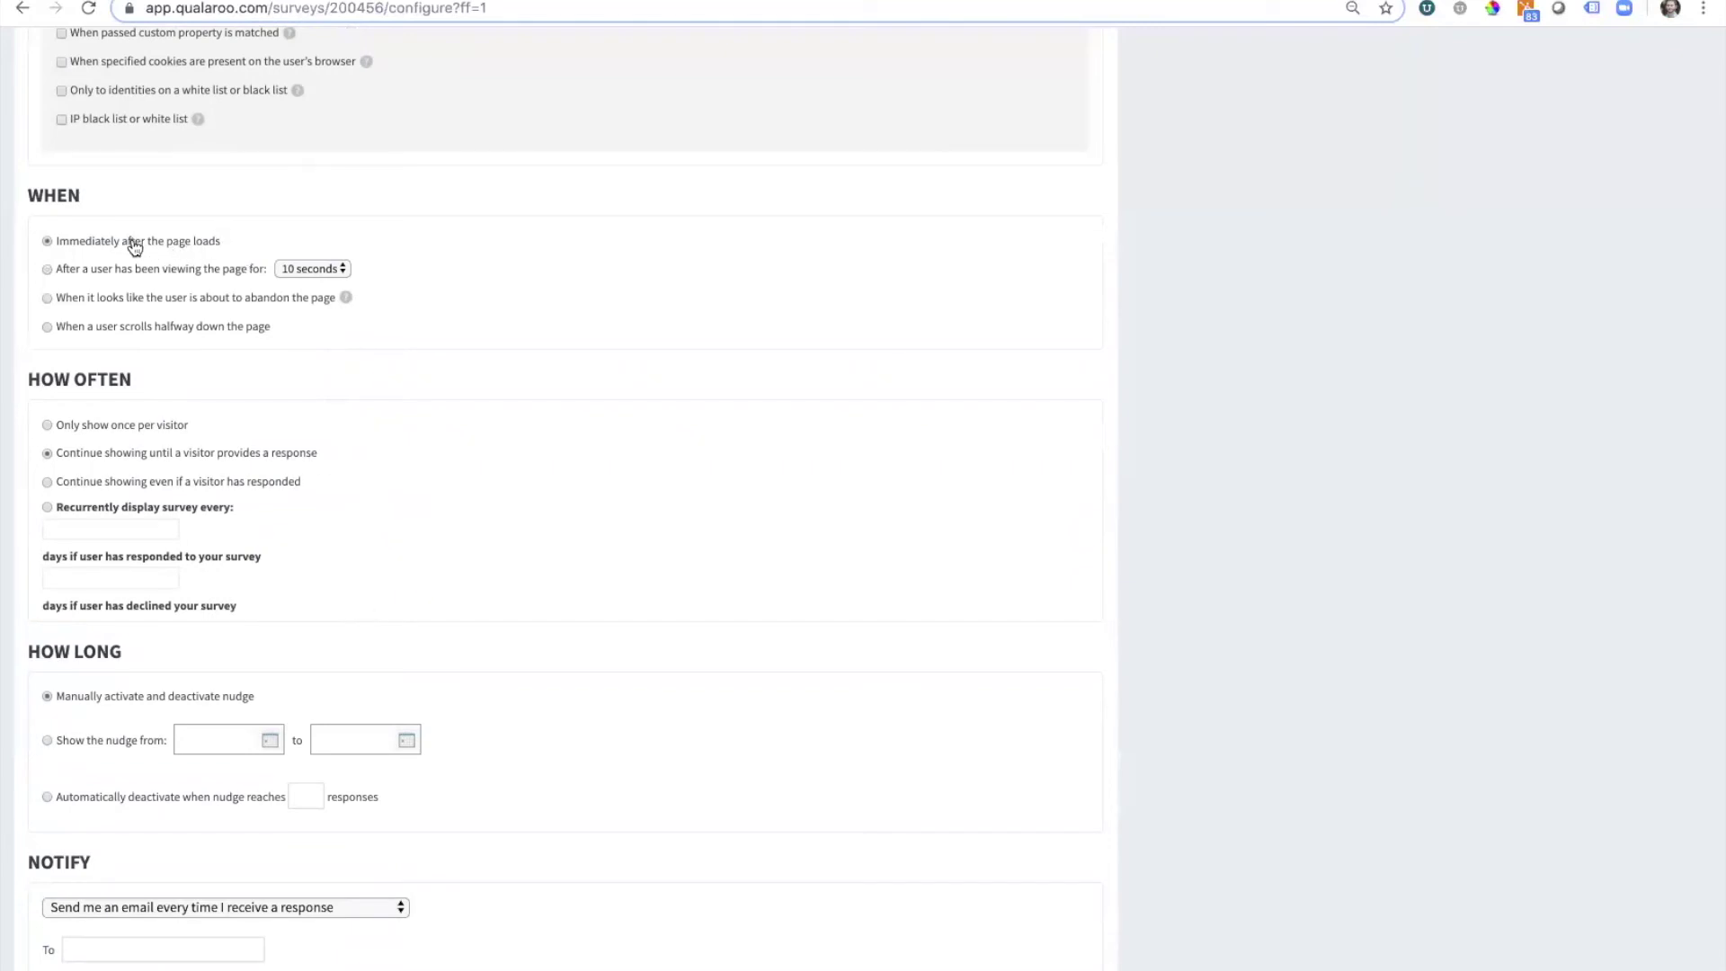
click(177, 271)
Set how often to 'Continue showing until a visitor provides a response', after briefly trying the recurring option
click(305, 269)
click(278, 453)
click(209, 506)
click(214, 455)
scroll(314, 561, down, 3)
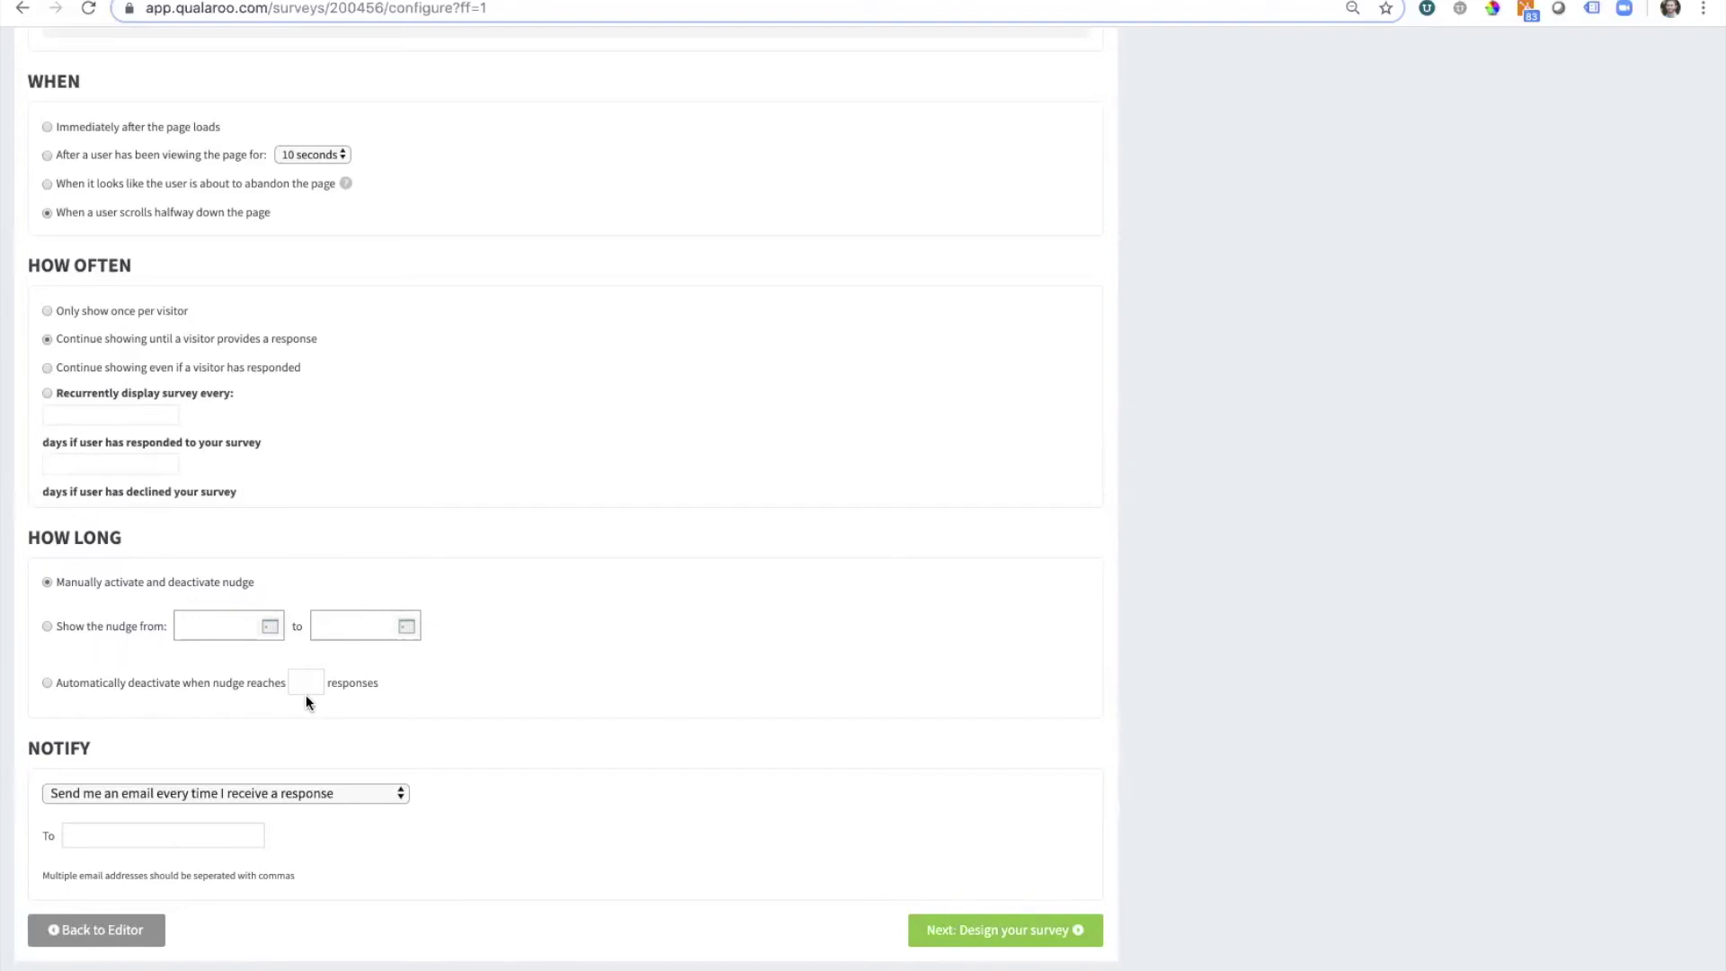
Check the email Notify options, then continue to the survey Design page
click(400, 797)
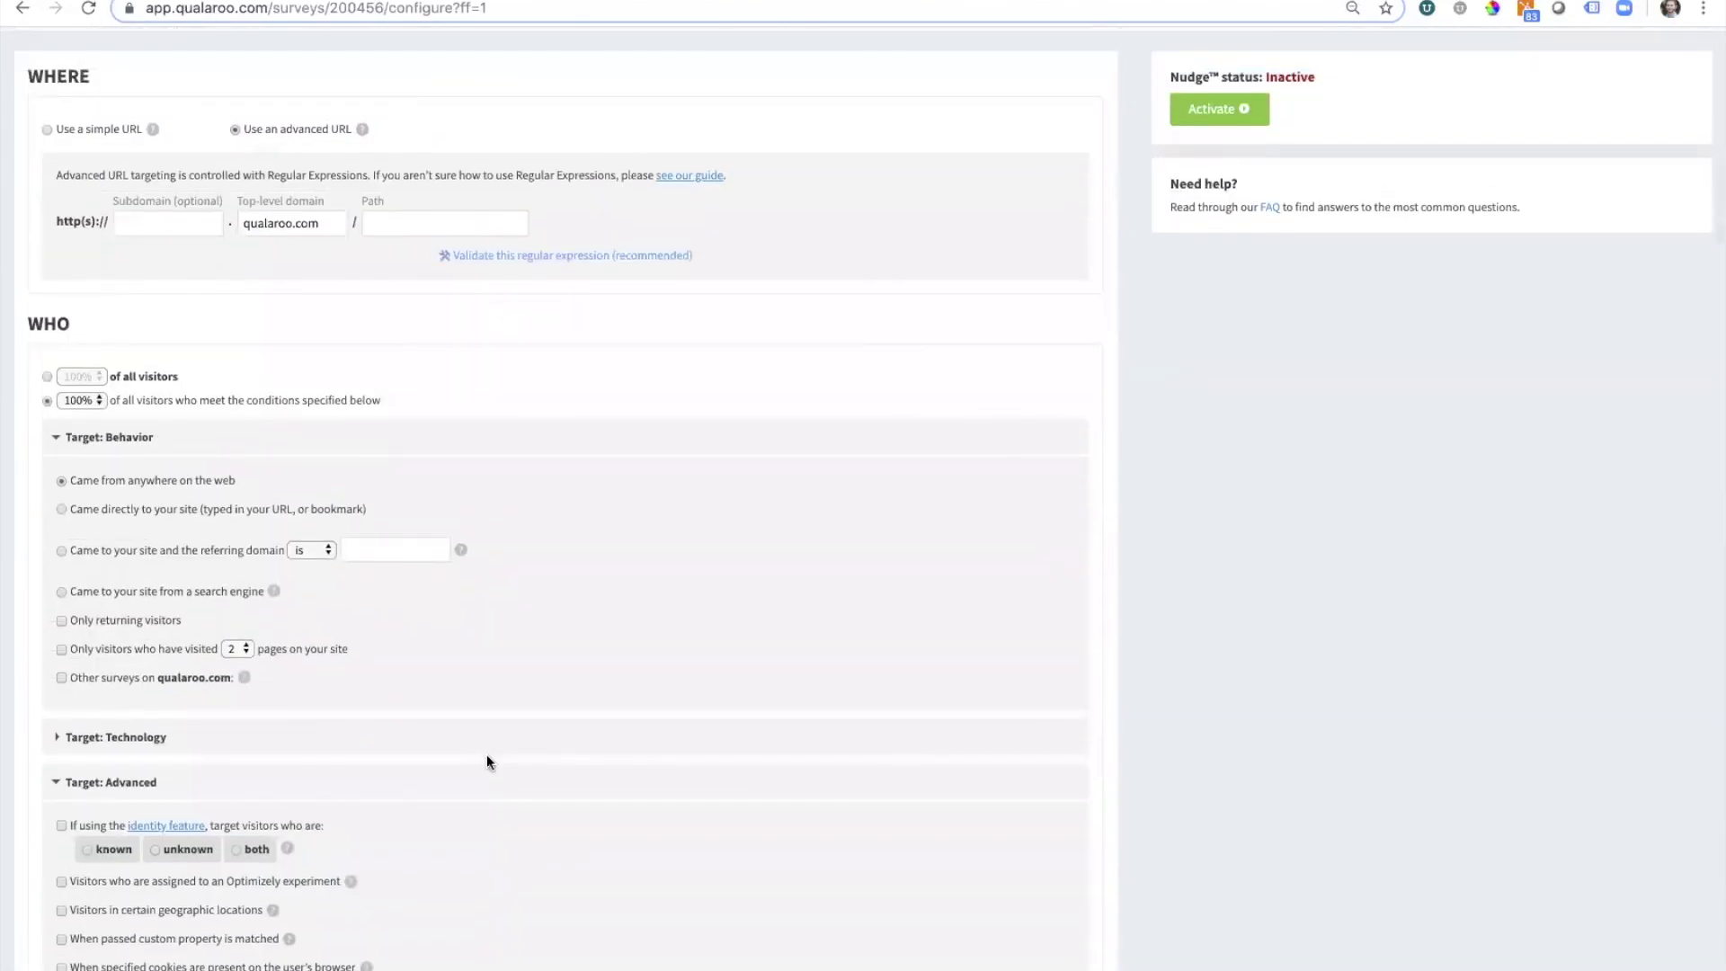
scroll(487, 760, down, 15)
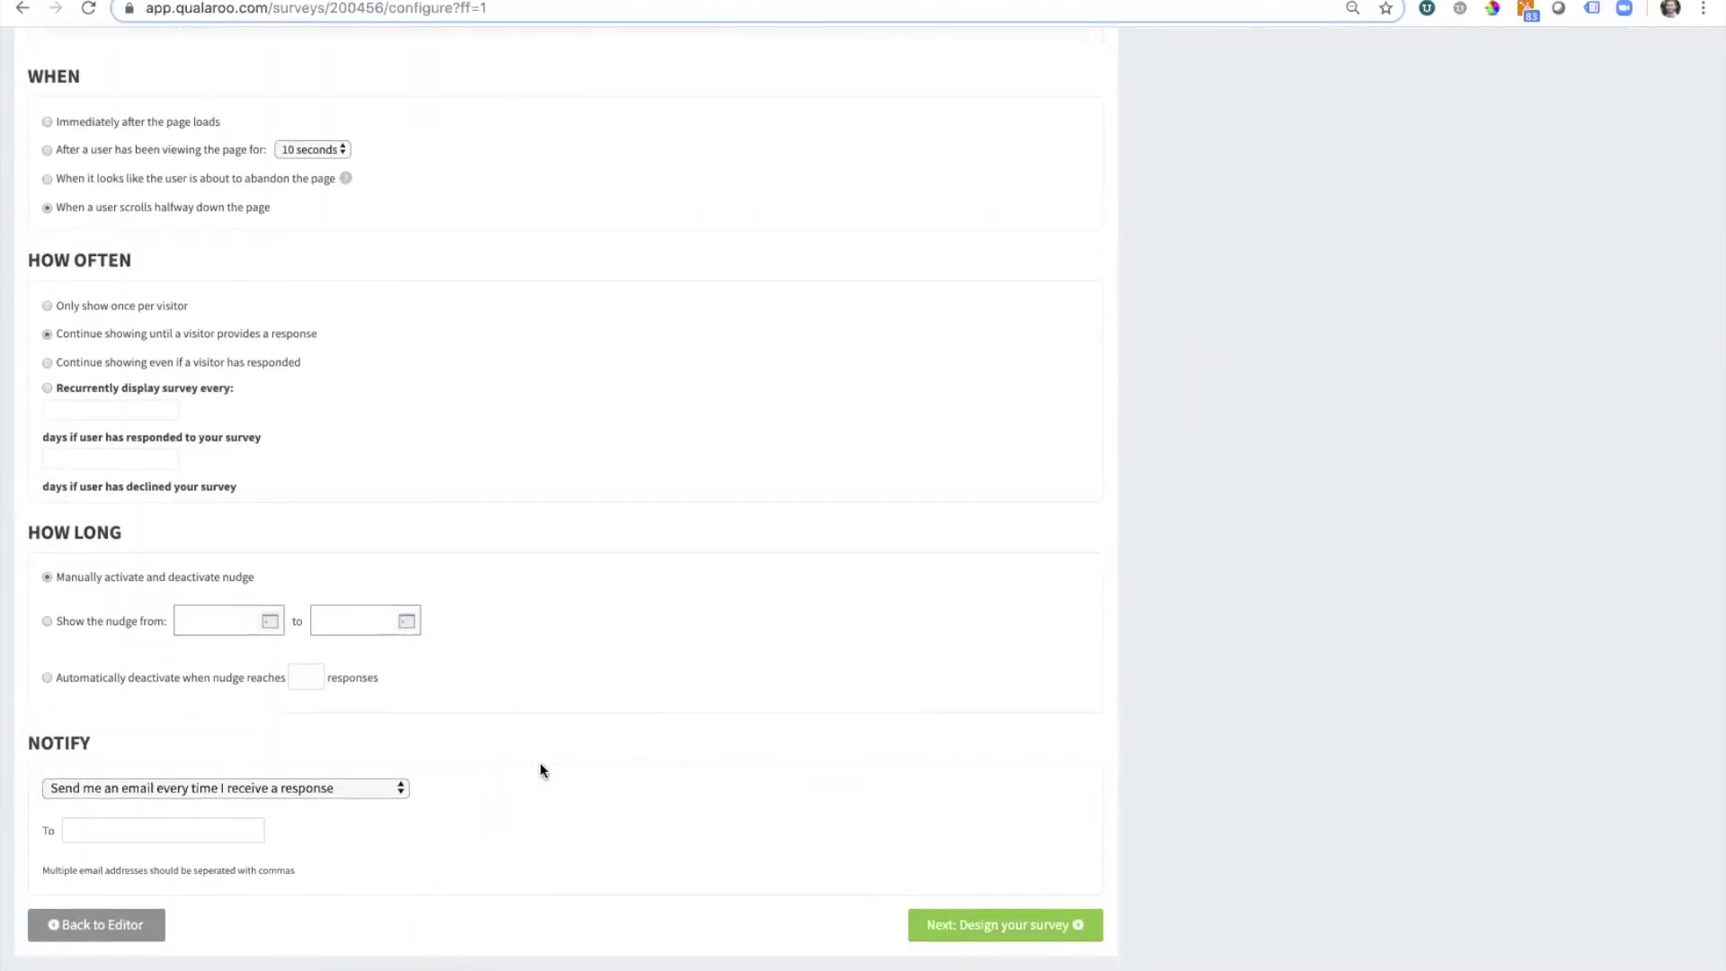
click(919, 933)
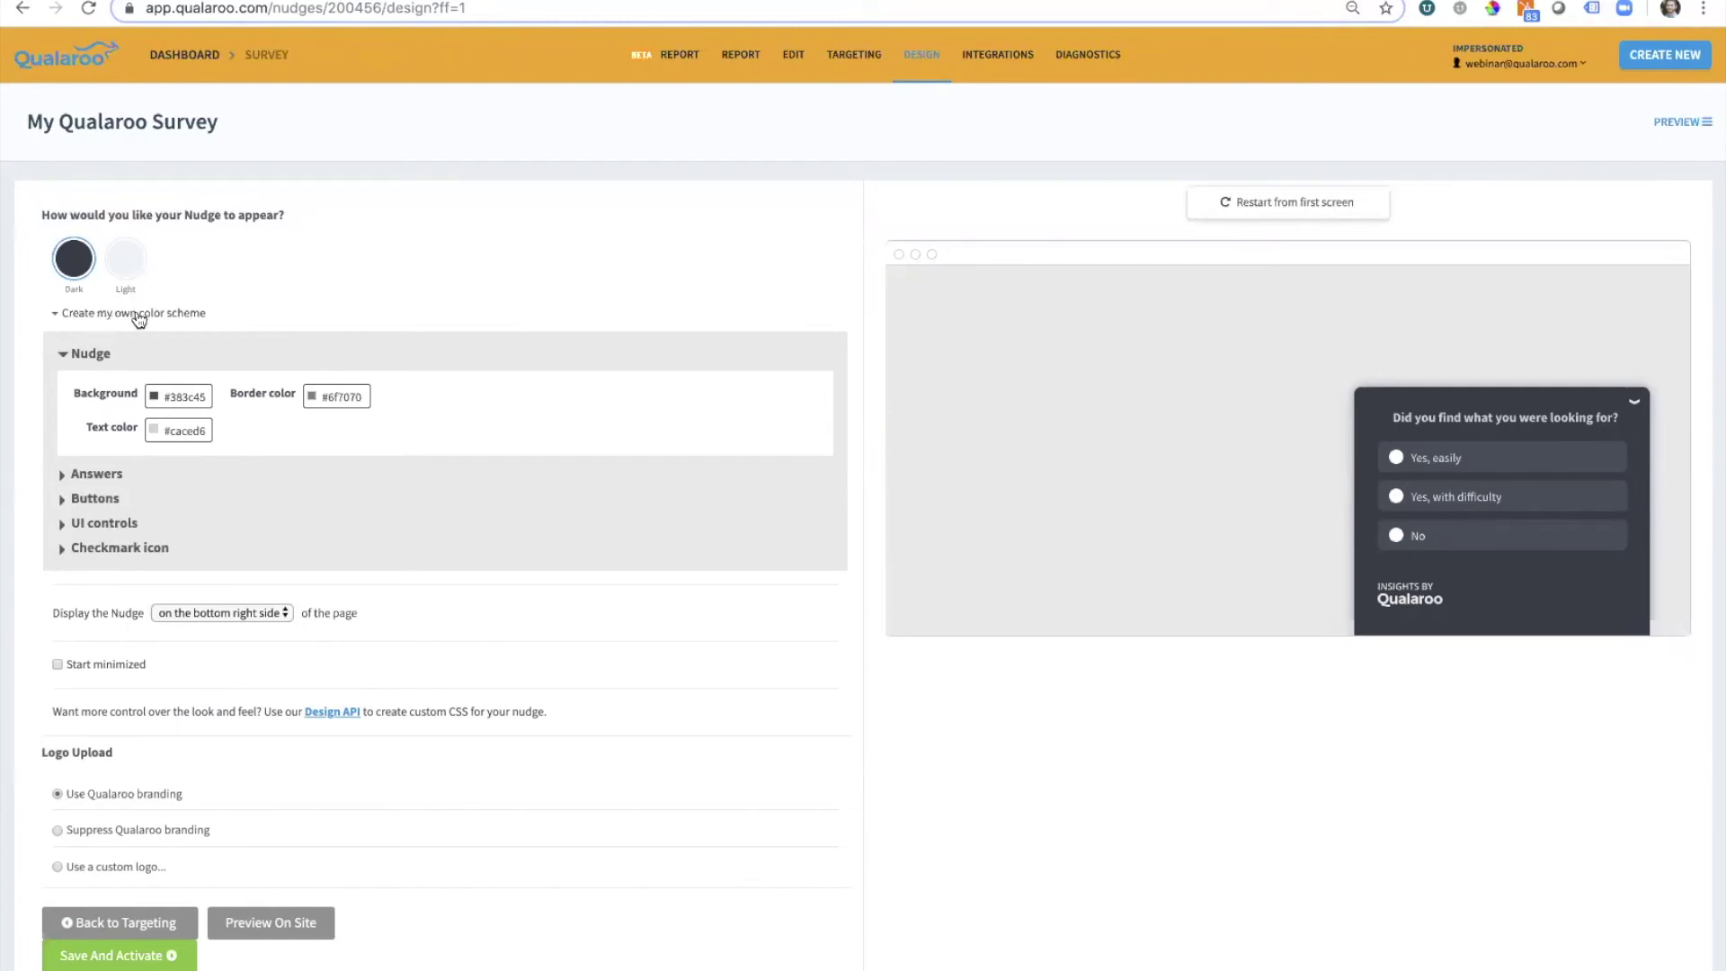
Expand the checkmark icon, UI controls, buttons and answers colour settings
click(103, 545)
click(109, 523)
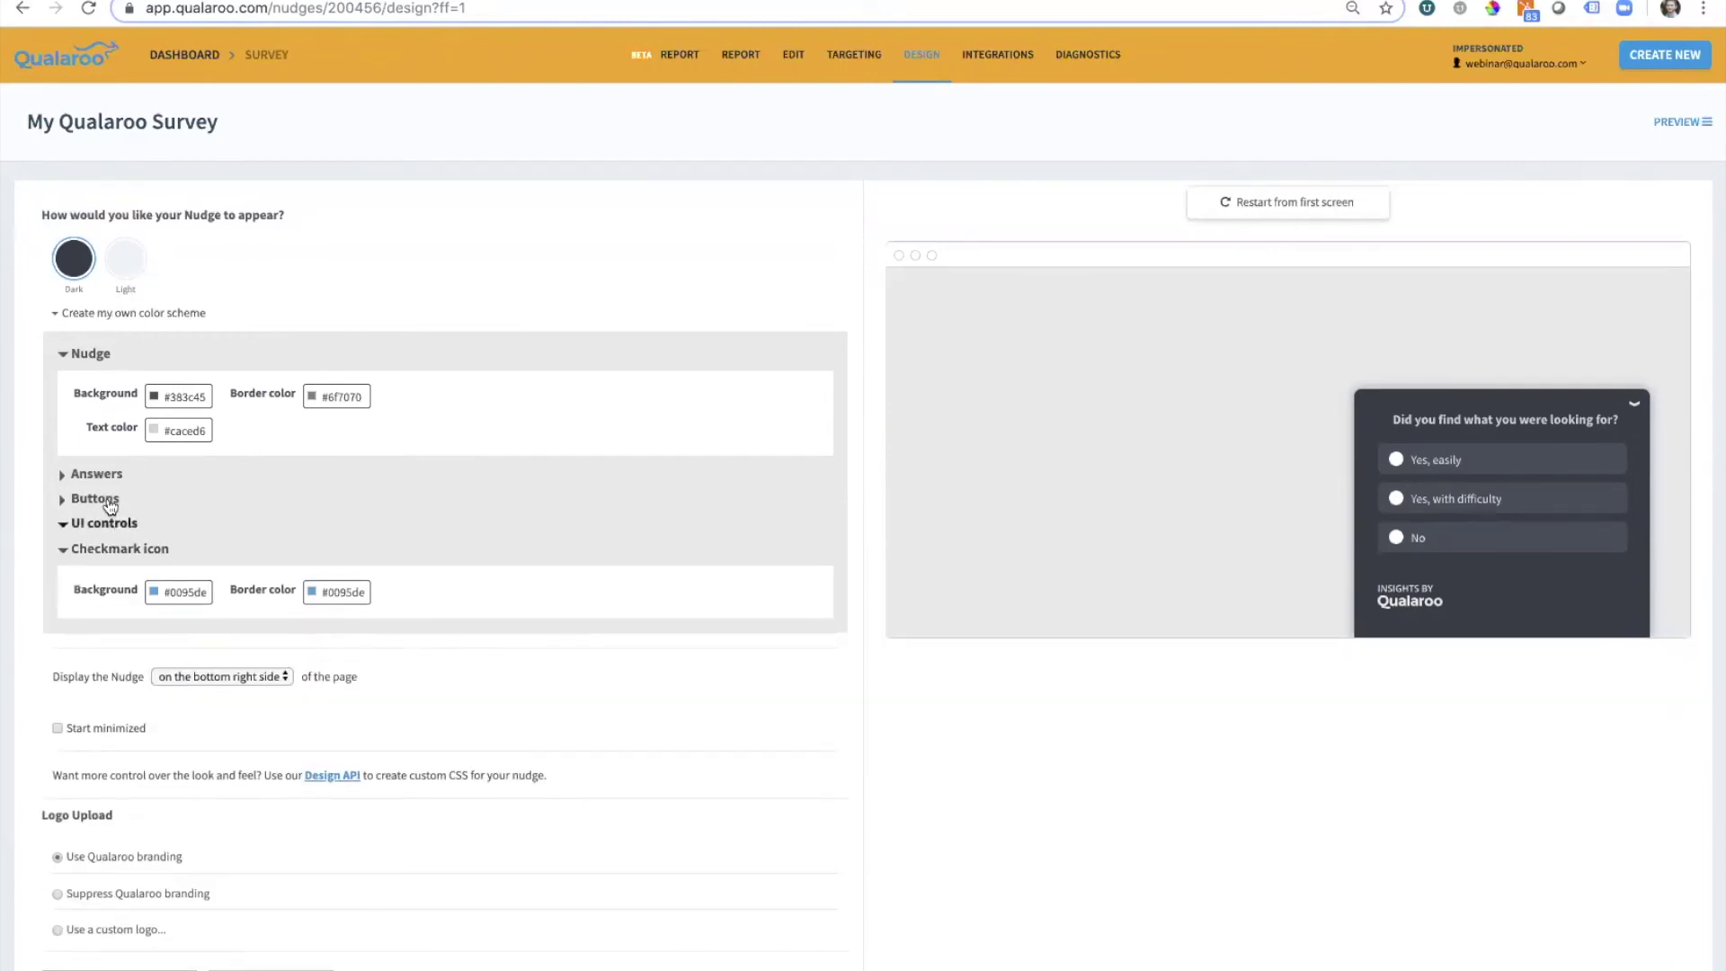
click(104, 498)
click(109, 477)
Pick the dark nudge background colour #383c45 and close the colour picker
click(181, 397)
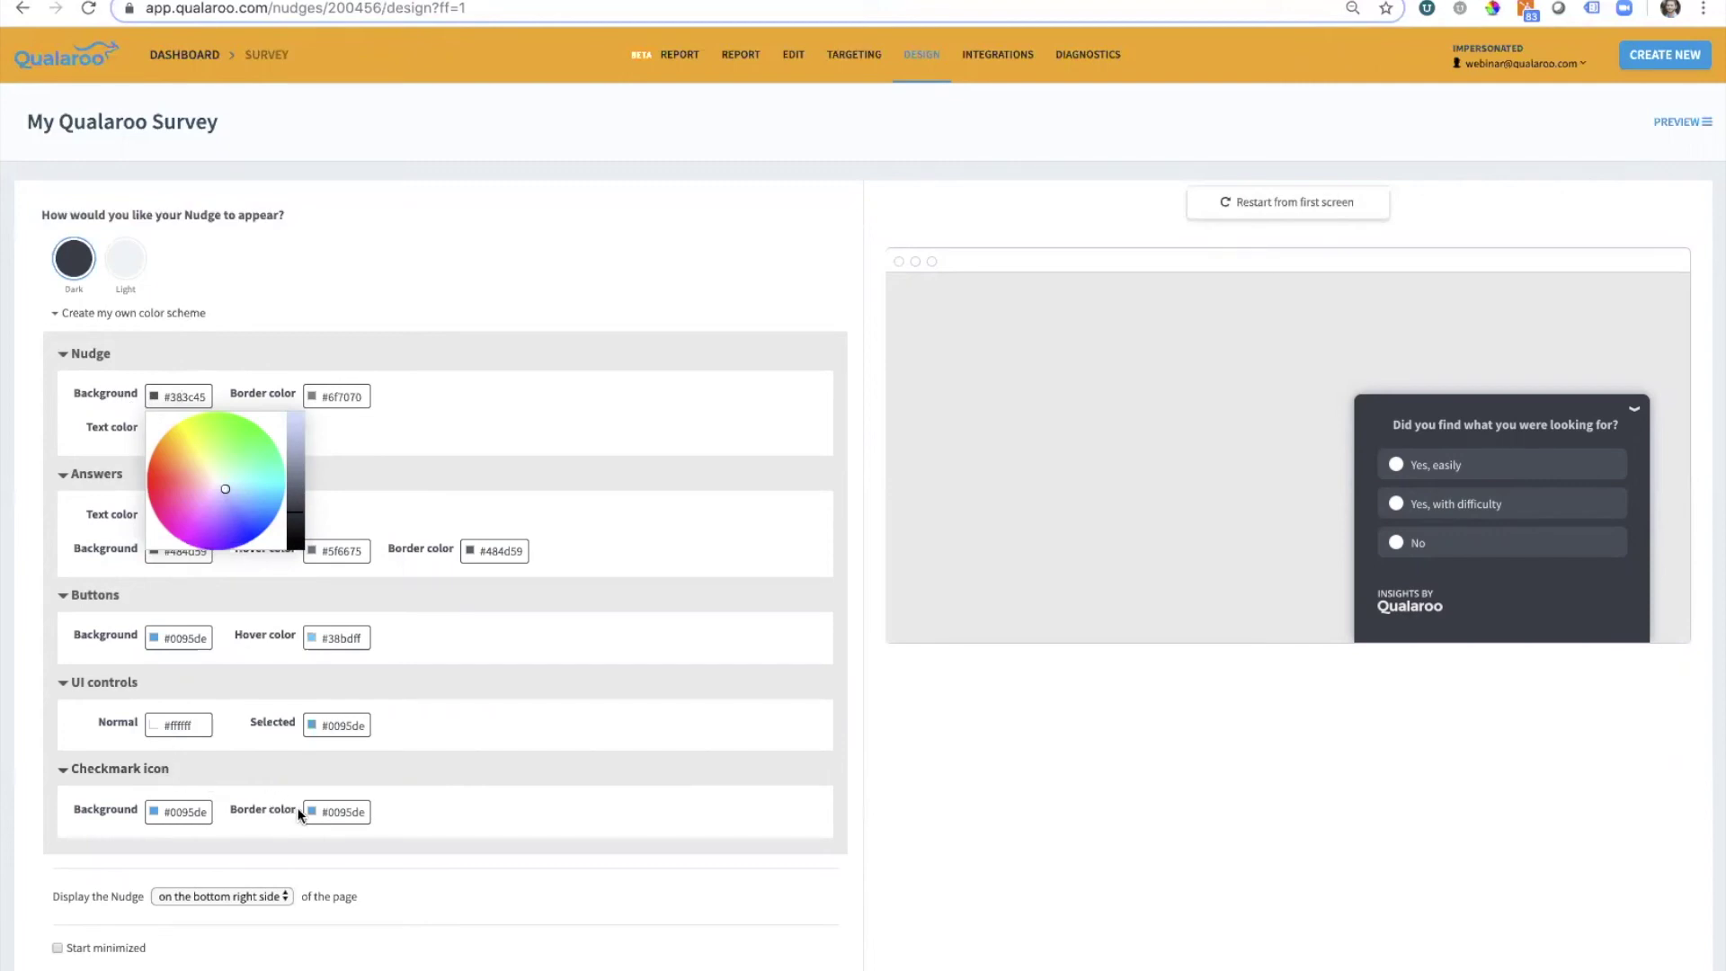
click(343, 855)
scroll(342, 855, down, 3)
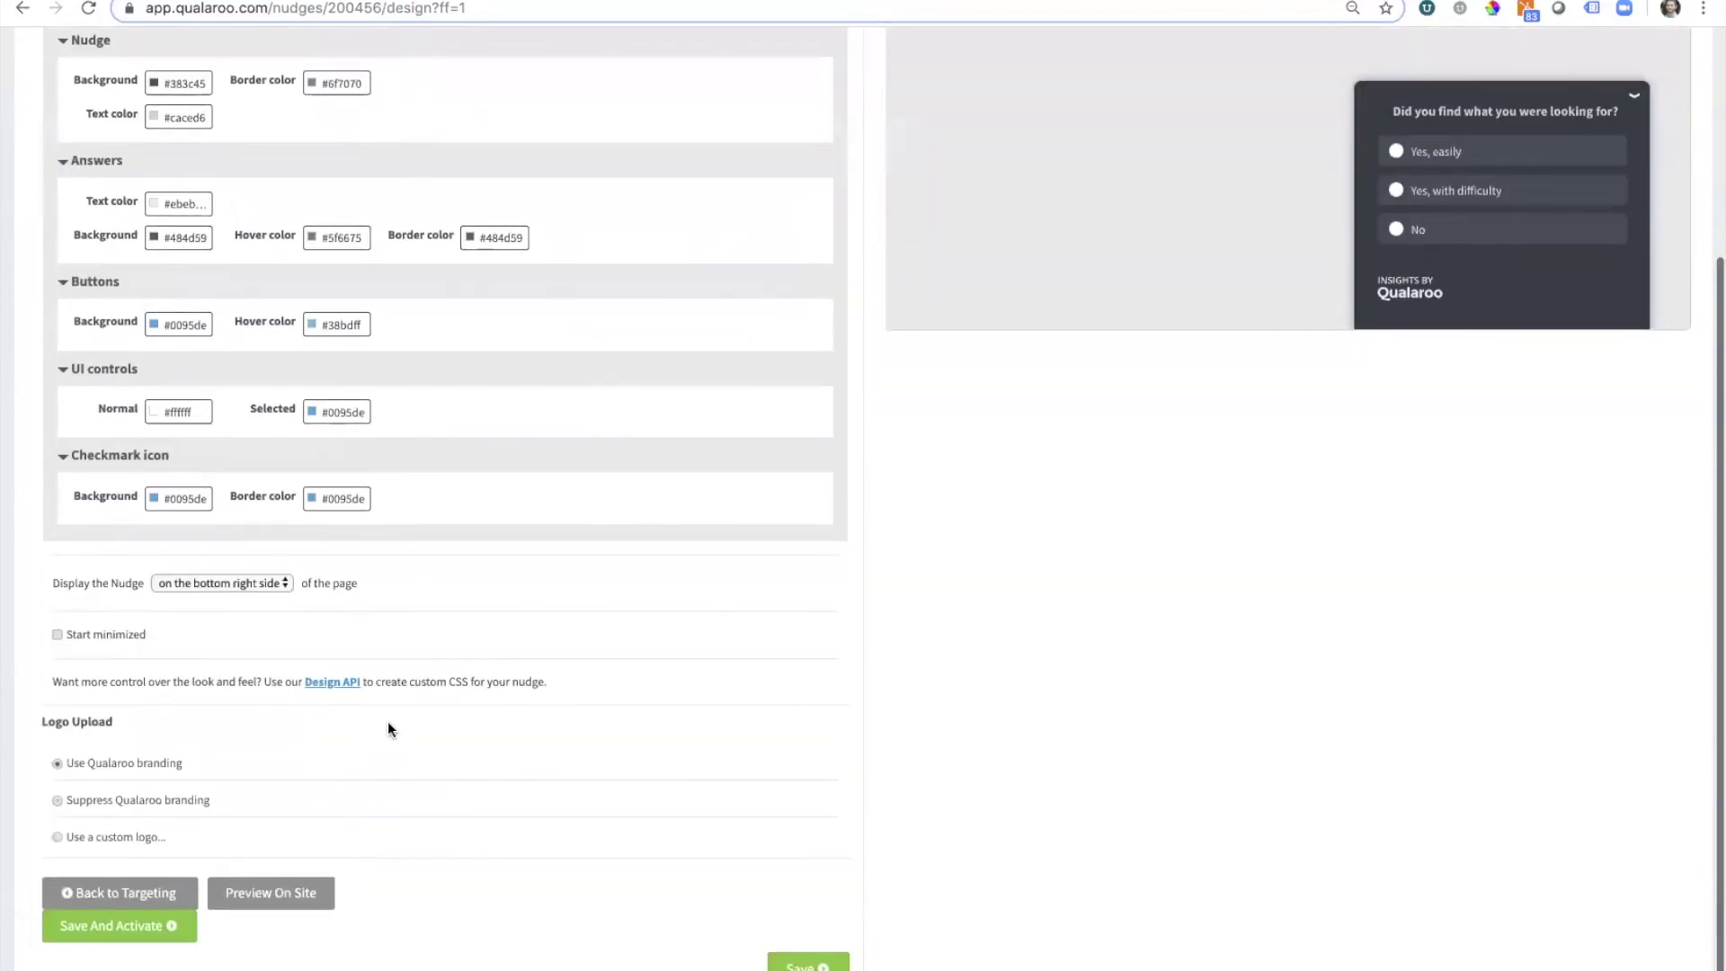
scroll(396, 632, up, 2)
scroll(395, 633, up, 1)
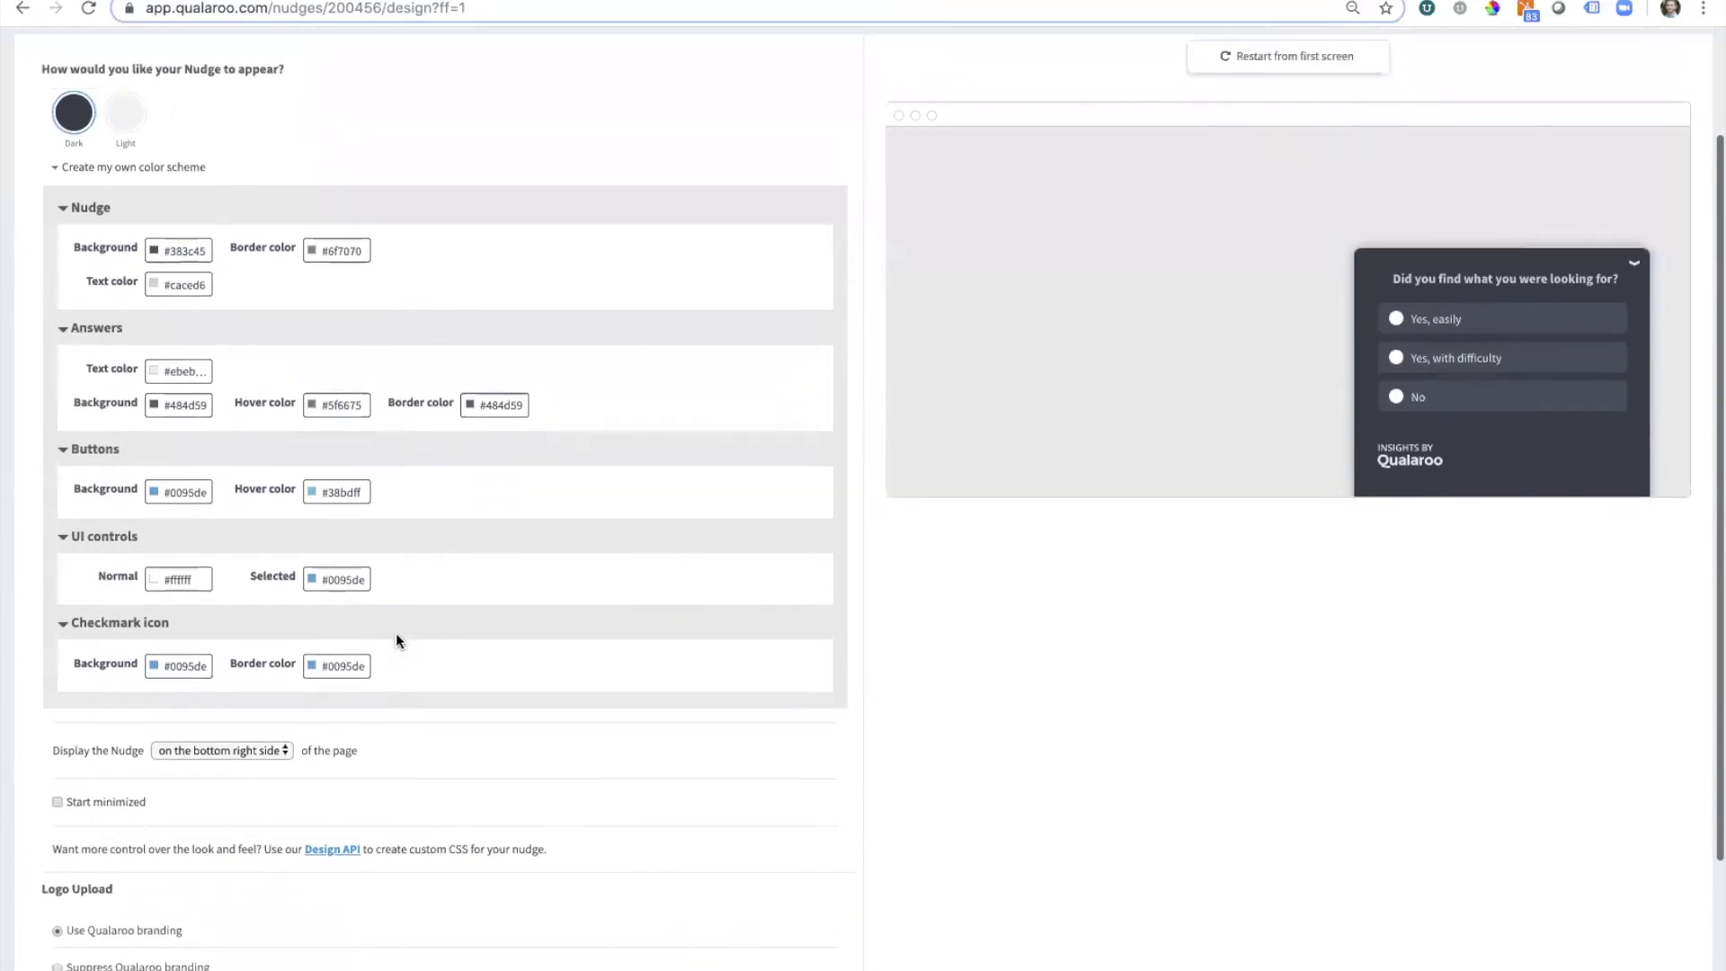
click(273, 750)
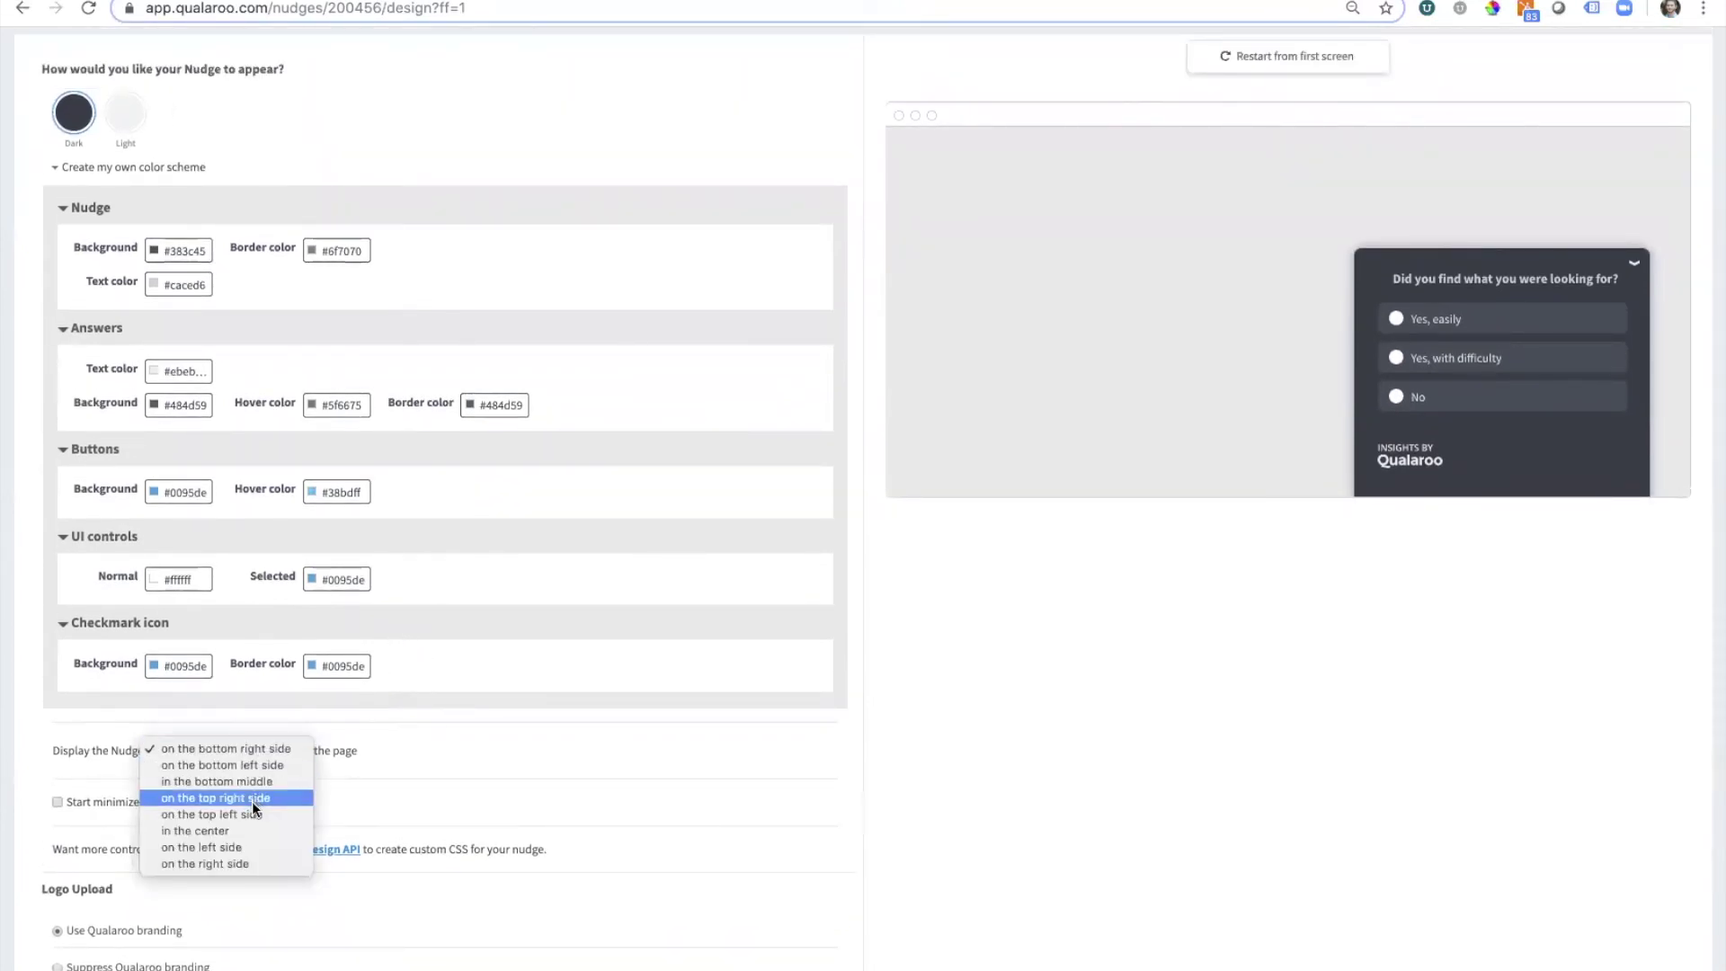
click(373, 770)
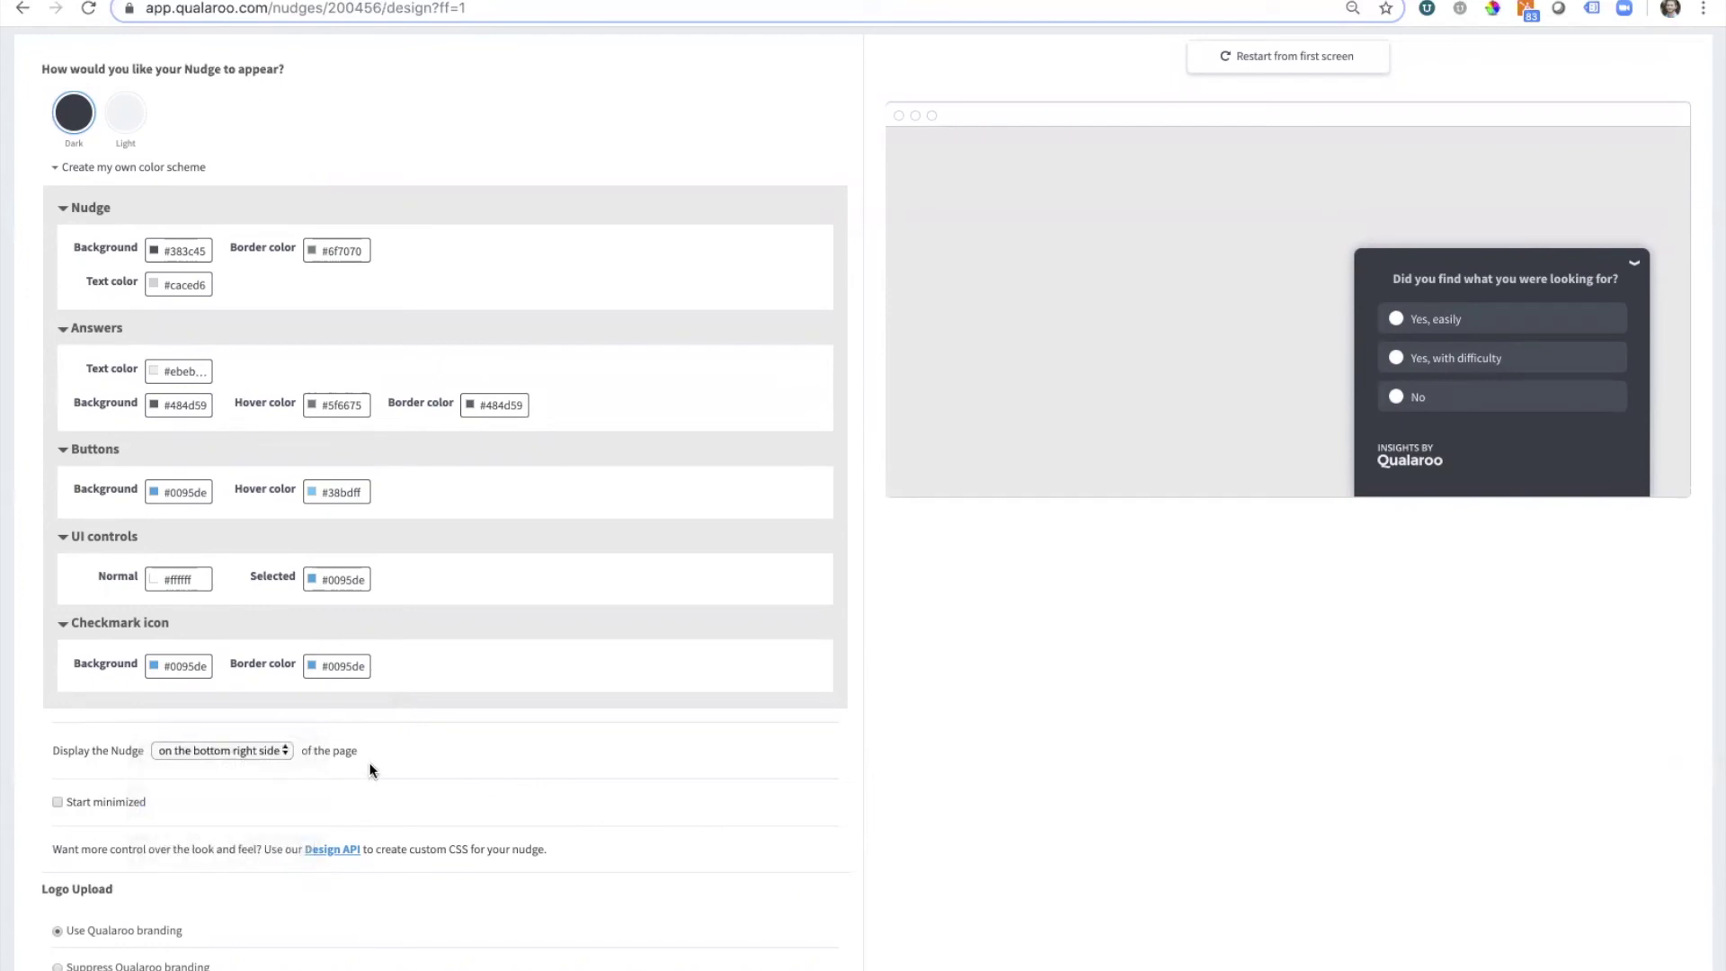
click(57, 800)
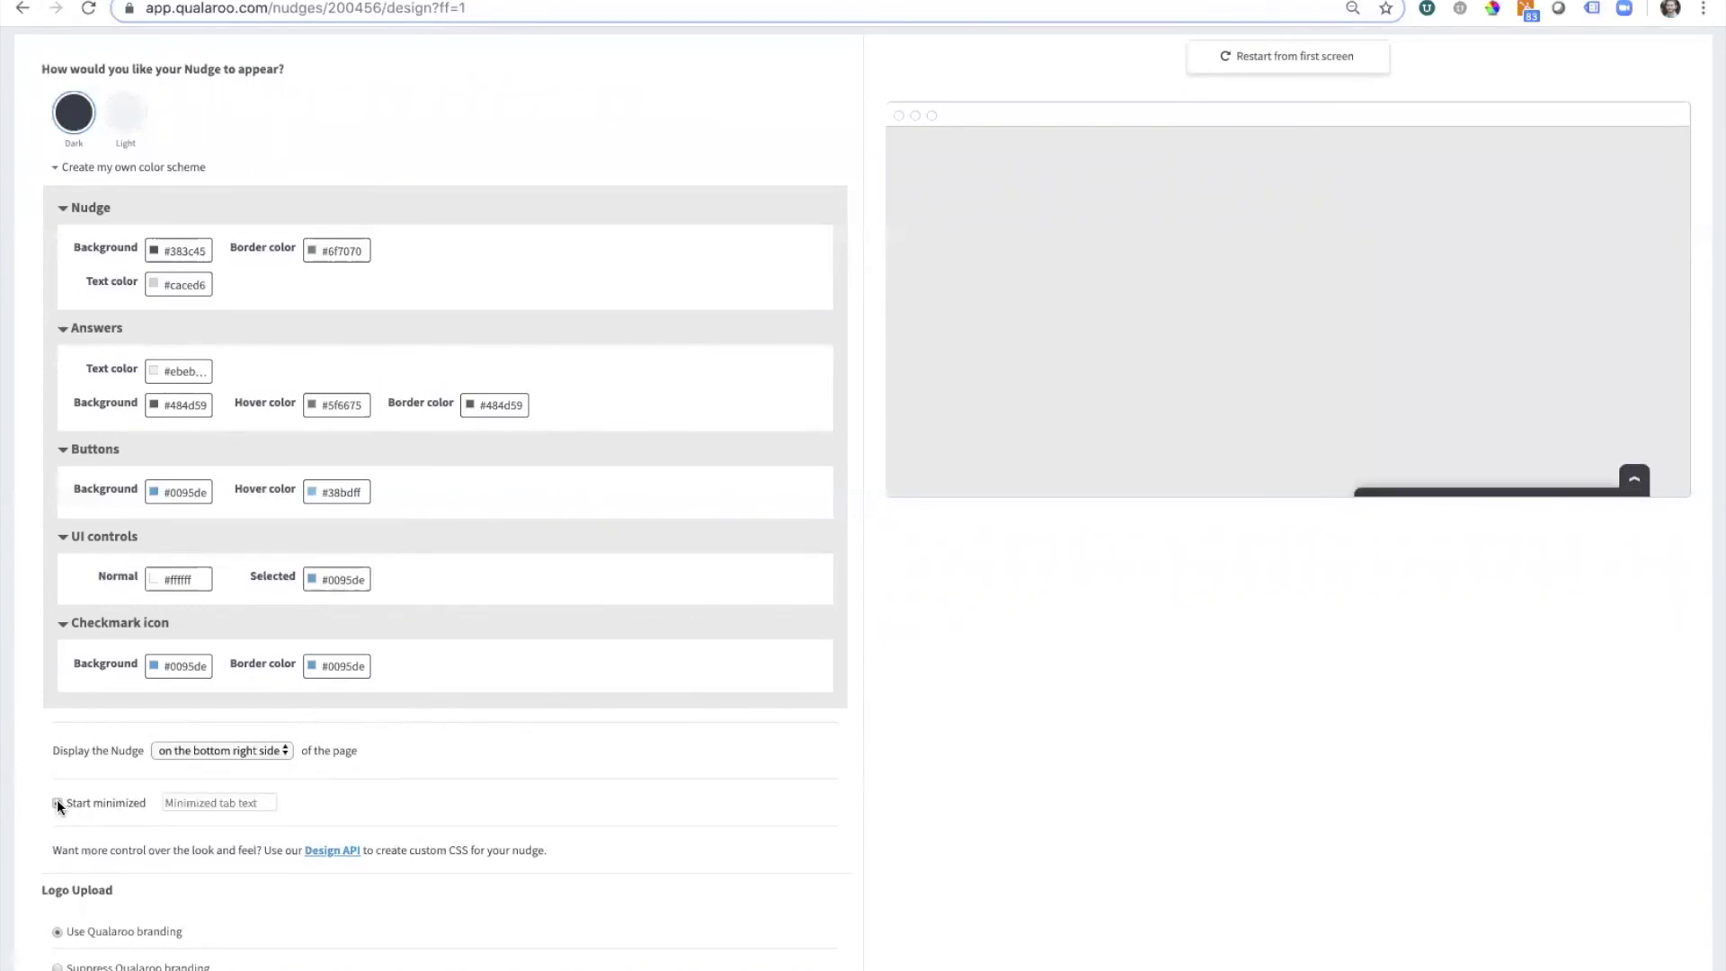
click(210, 803)
text(Feedback)
click(60, 801)
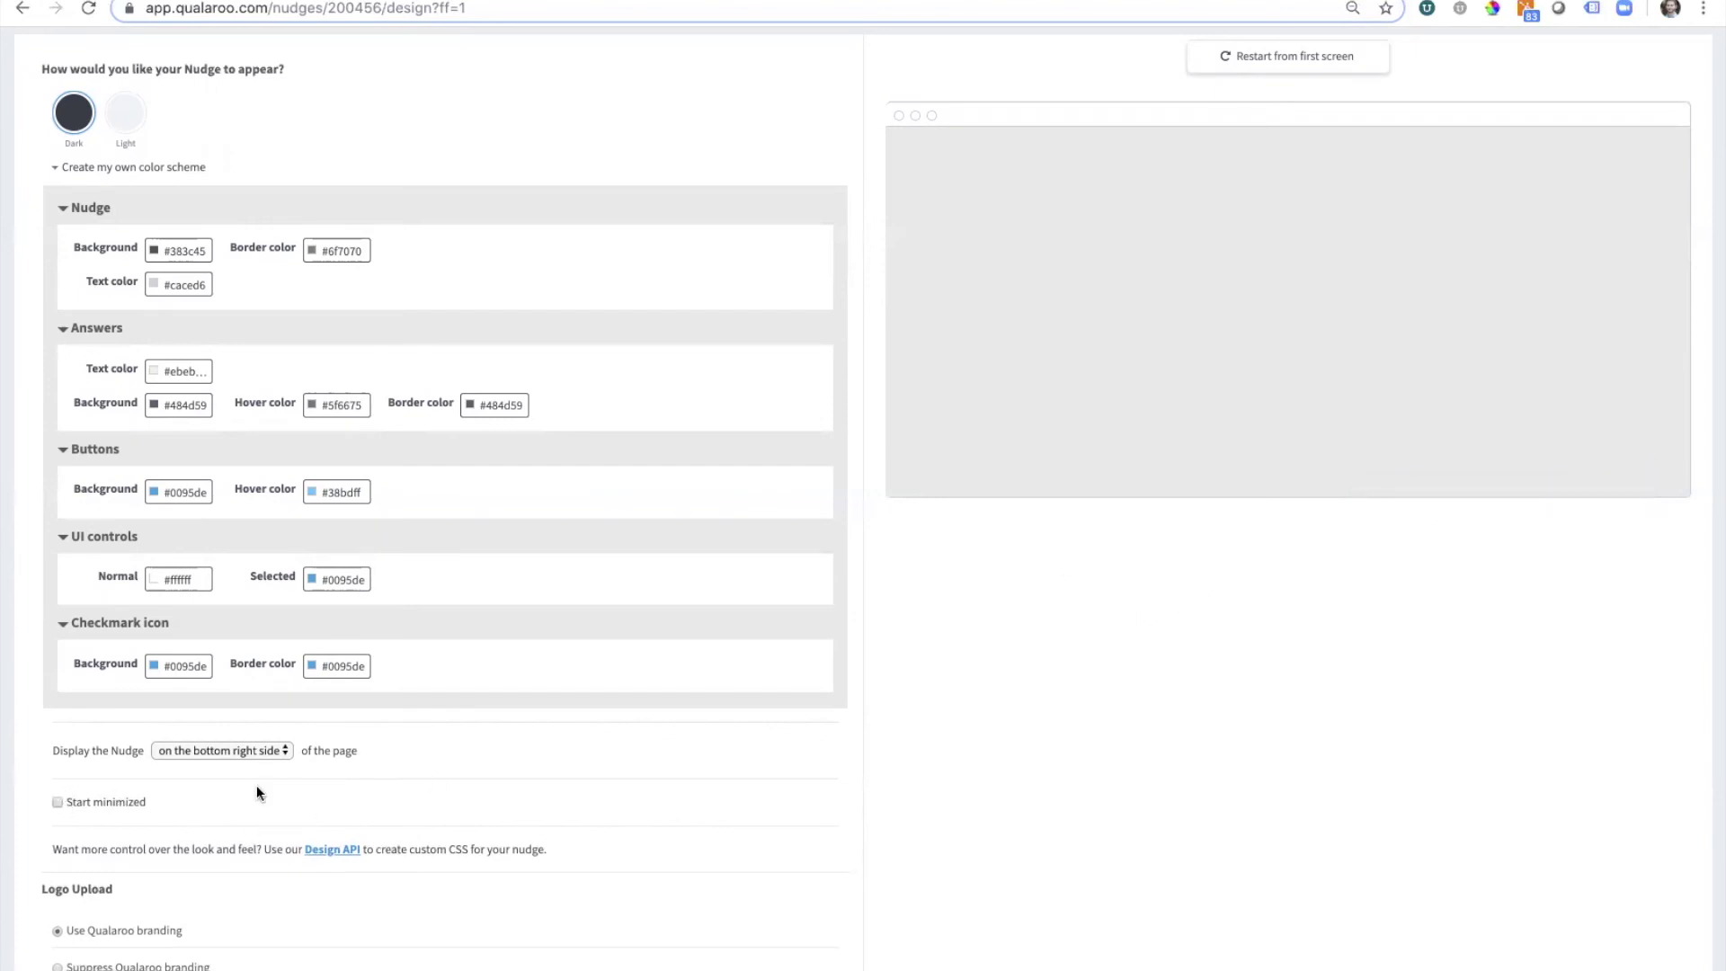
scroll(256, 785, down, 2)
Save the My Qualaroo Survey nudge design from the bottom of the Design page
scroll(256, 785, down, 1)
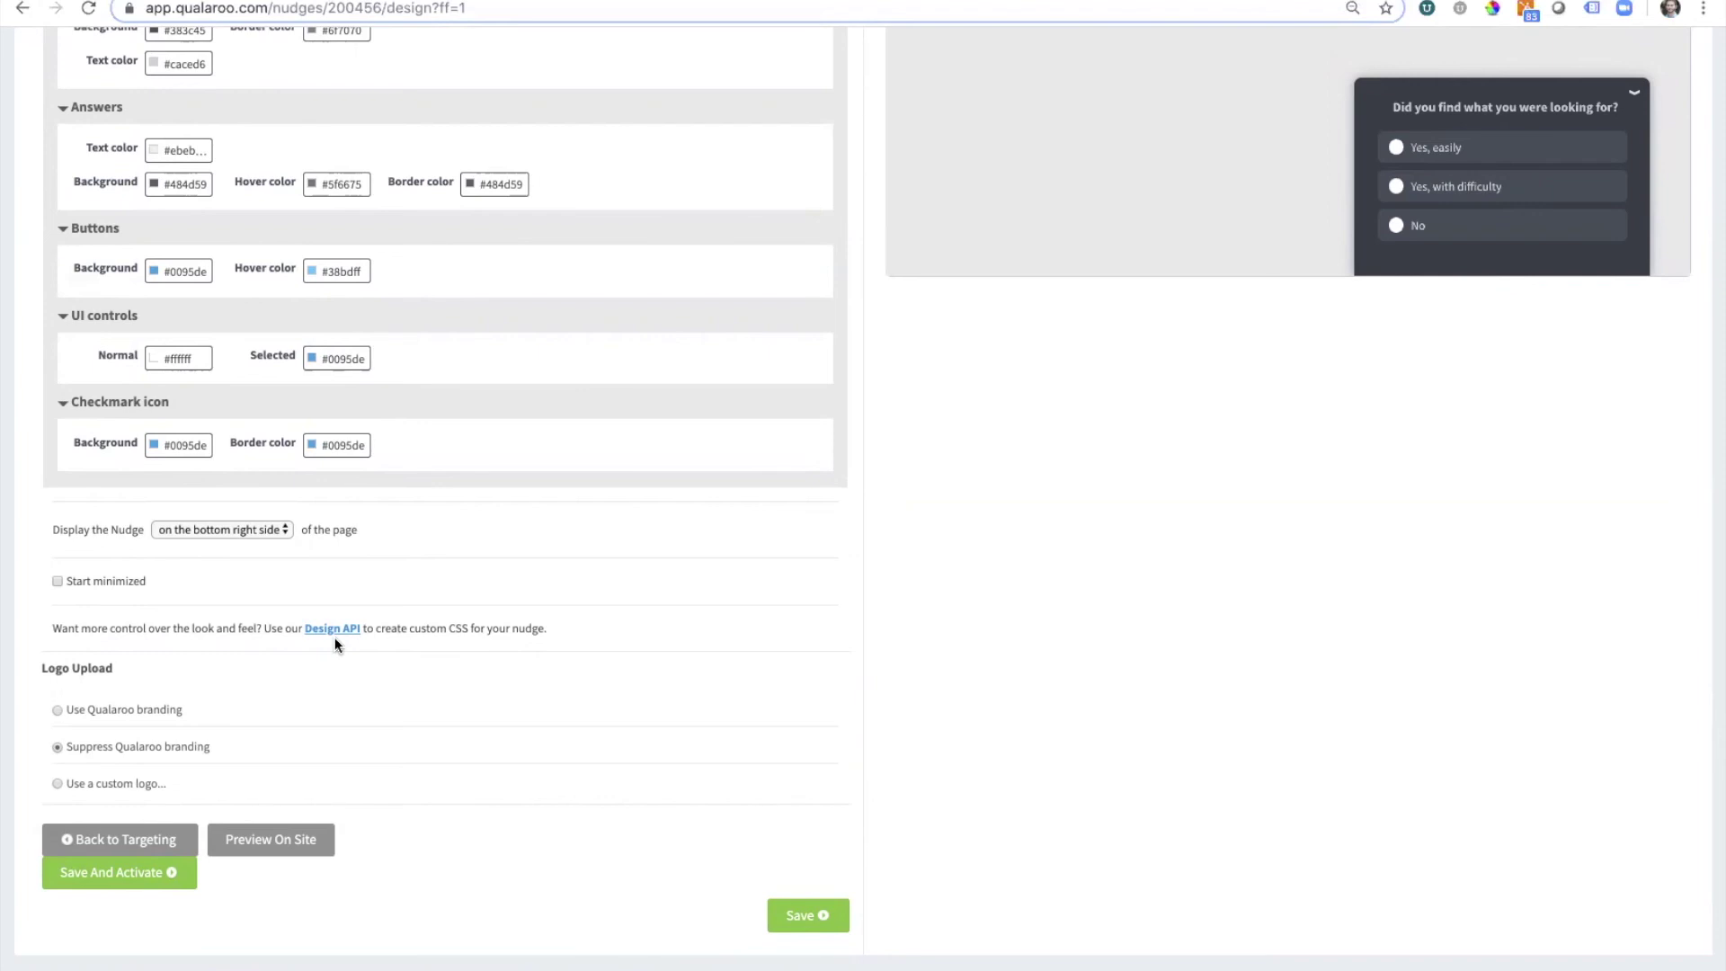
scroll(735, 663, up, 5)
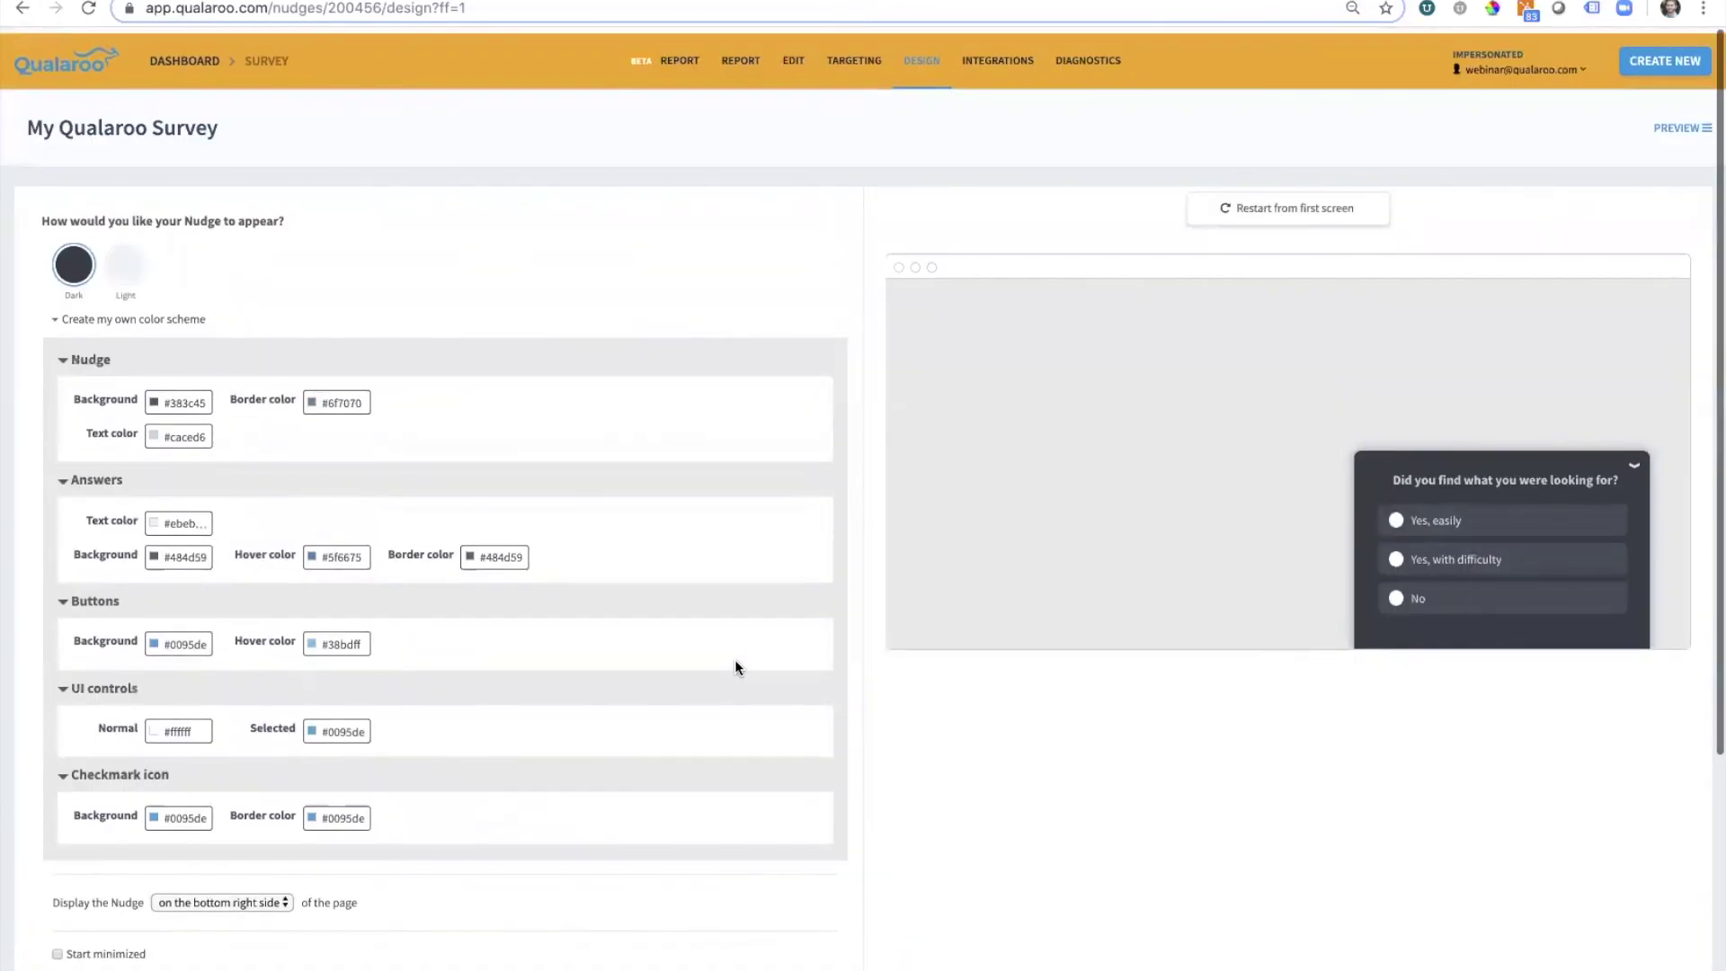
scroll(735, 666, down, 5)
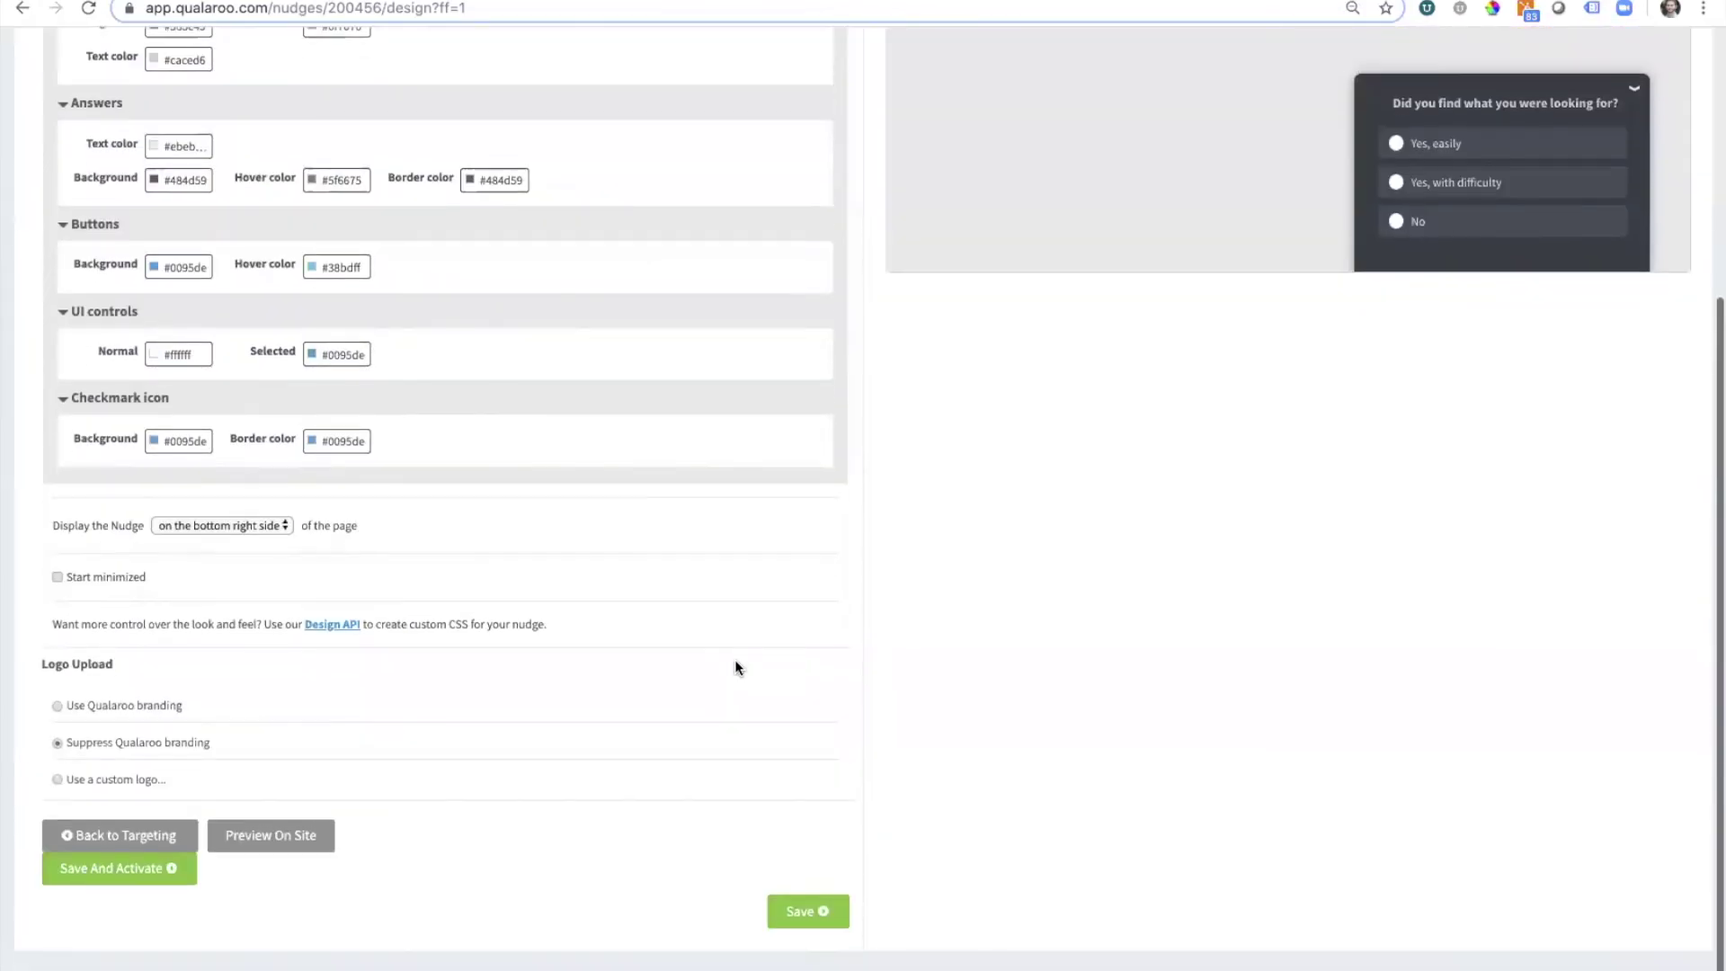
click(823, 915)
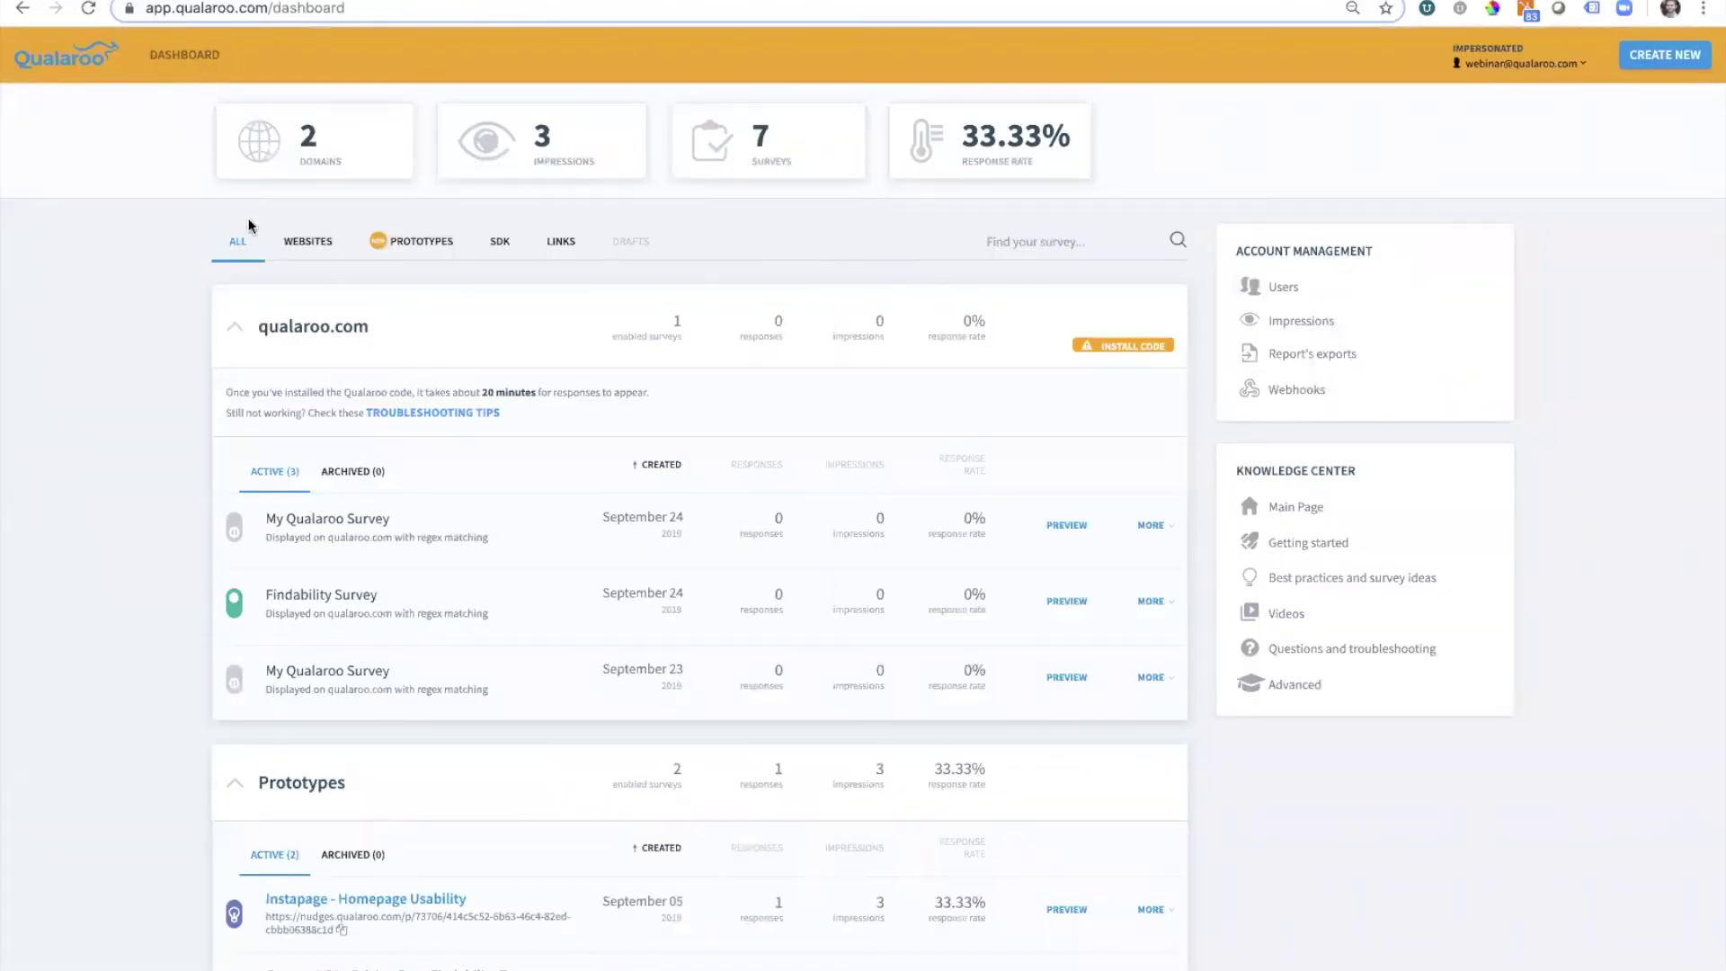
Switch on My Qualaroo Survey and confirm the activation
click(235, 531)
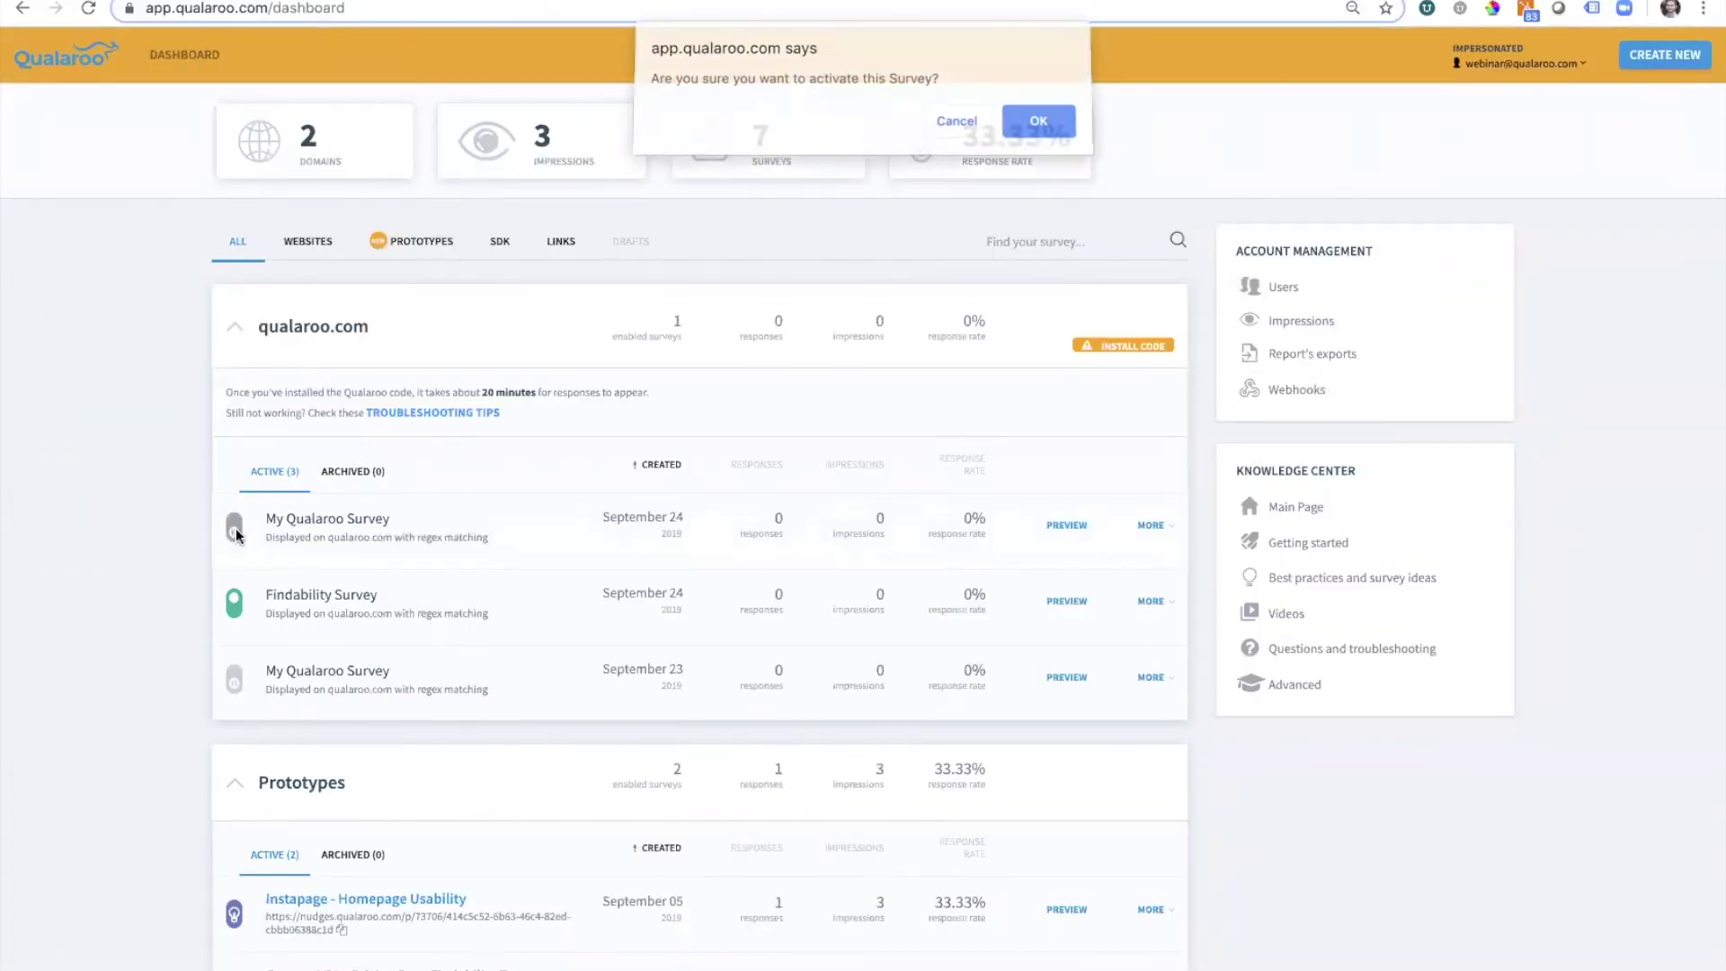
click(1028, 132)
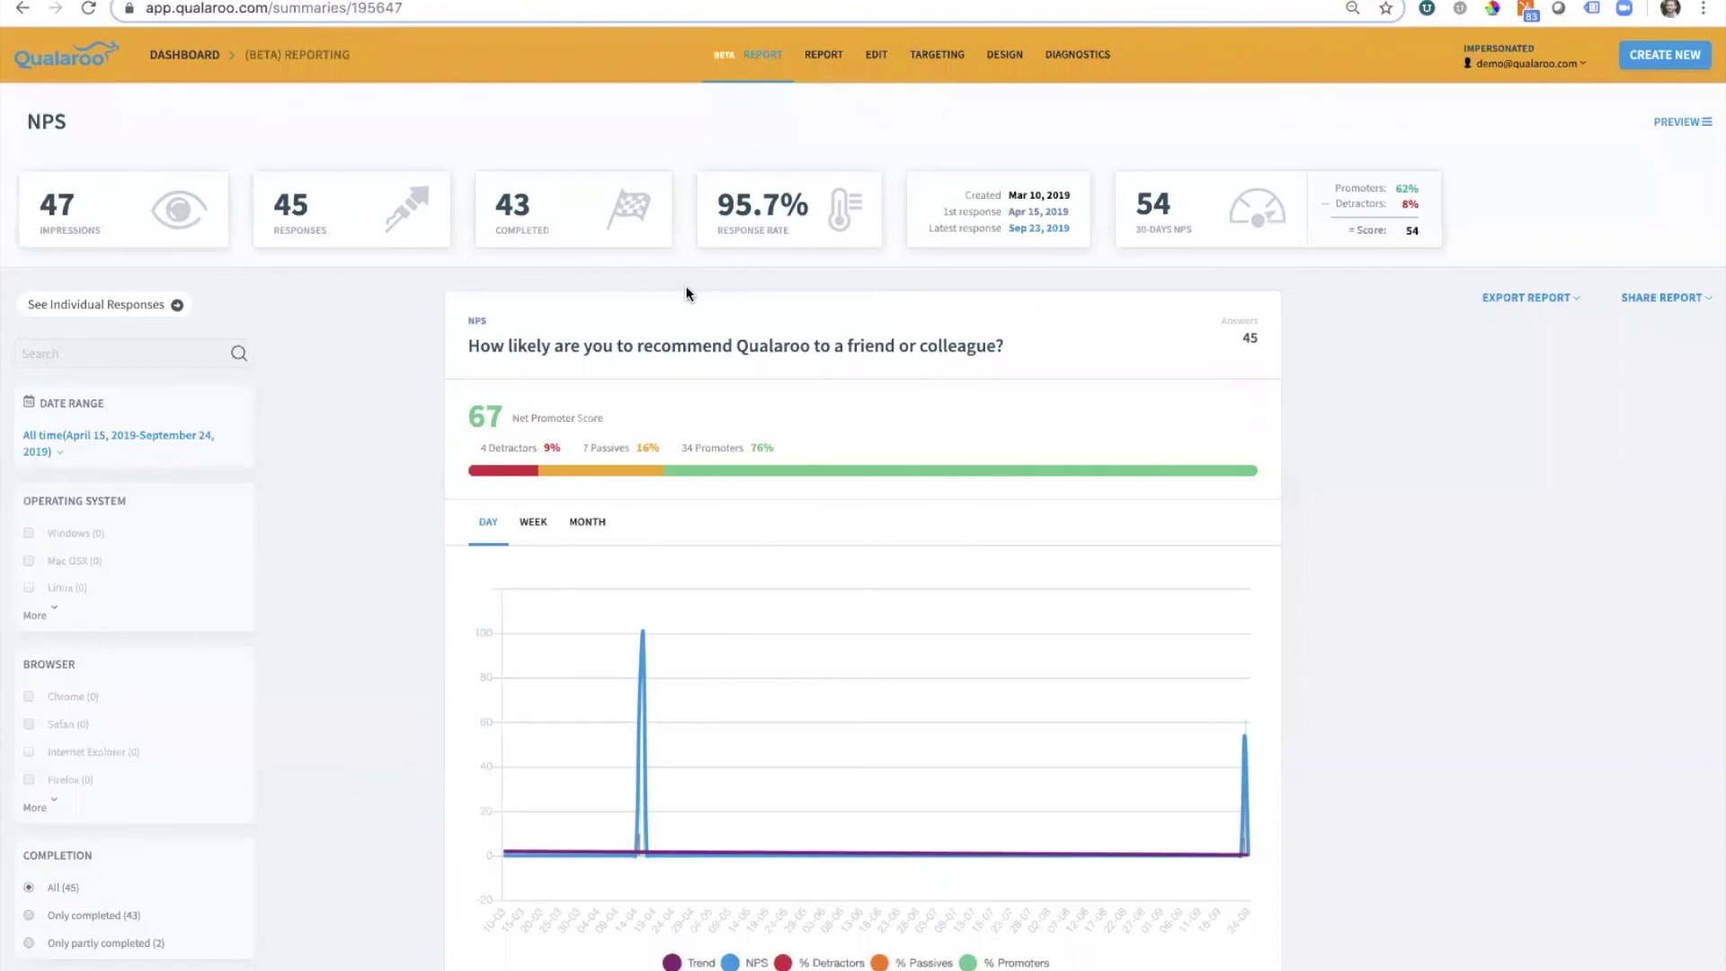
Show the NPS chart by month and hide the Trend and NPS lines
scroll(688, 316, down, 3)
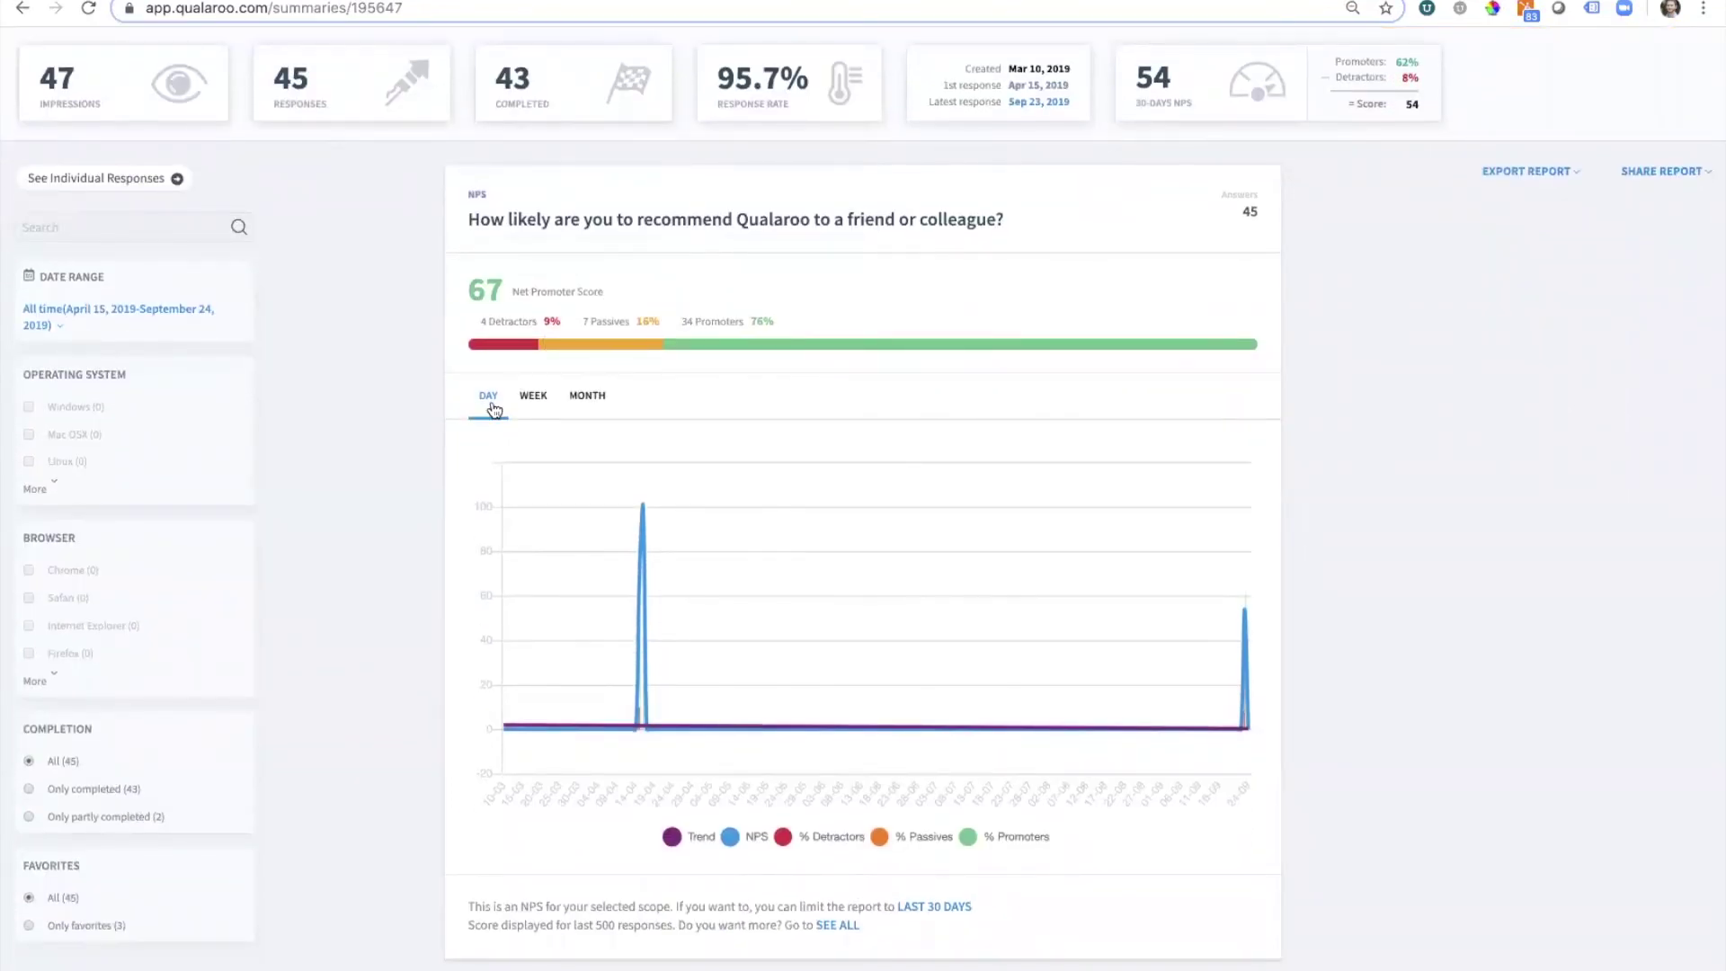
click(533, 397)
click(587, 397)
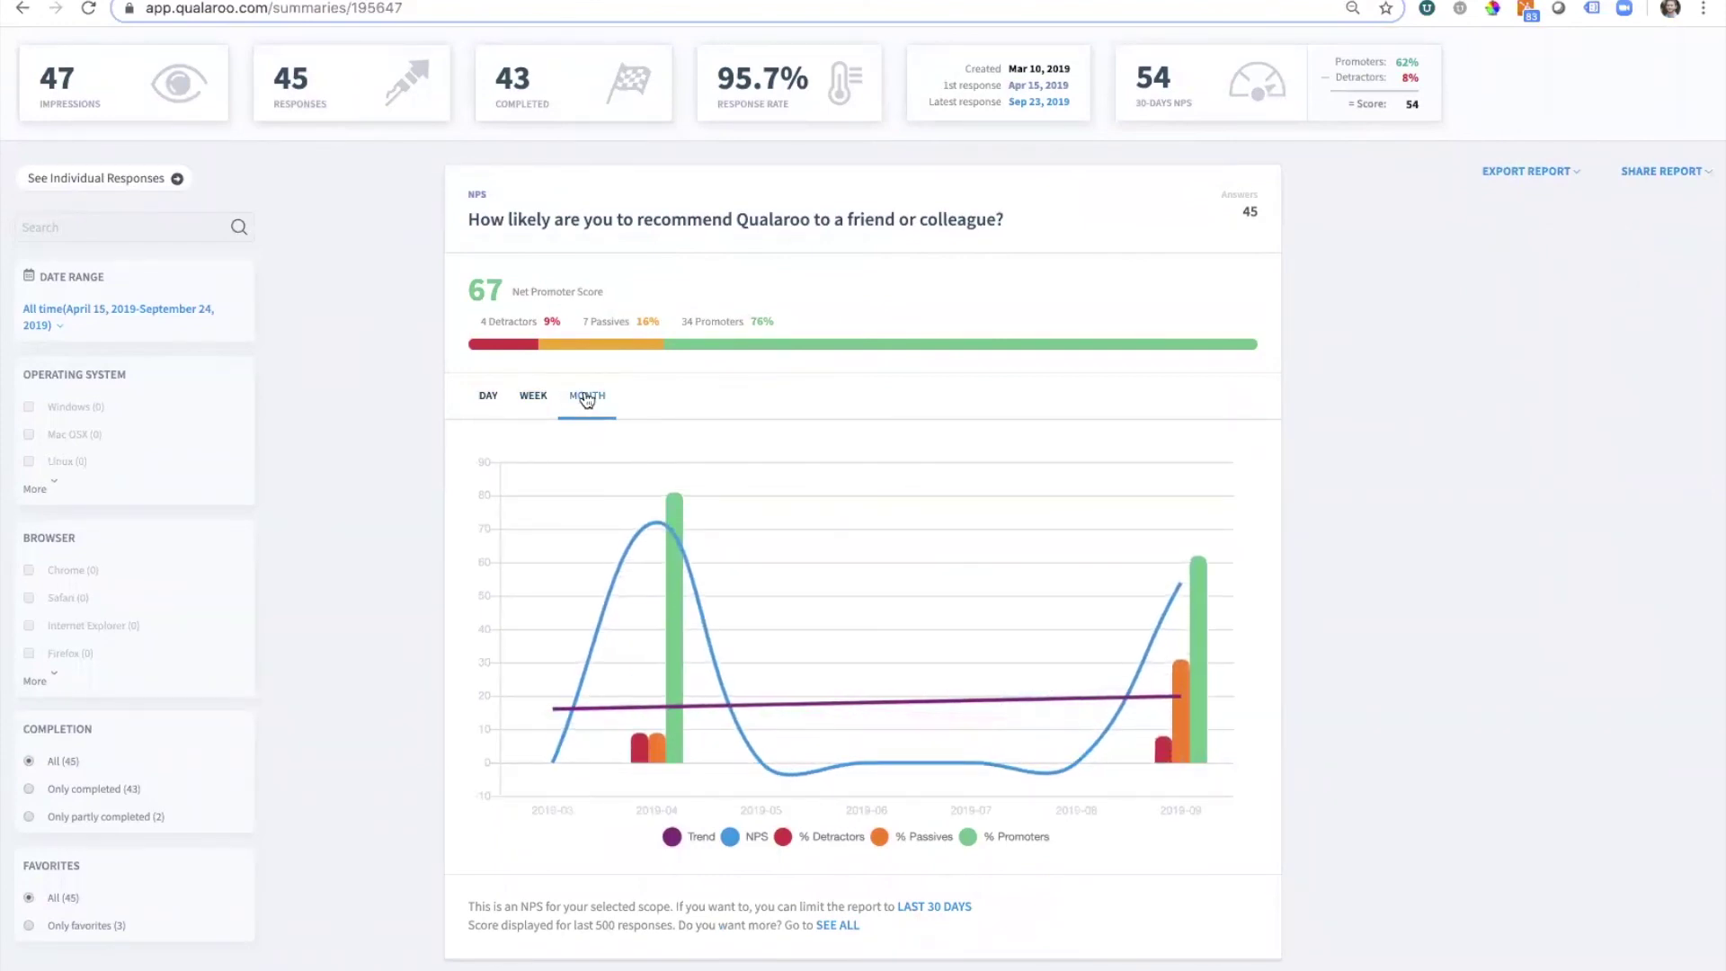
click(692, 837)
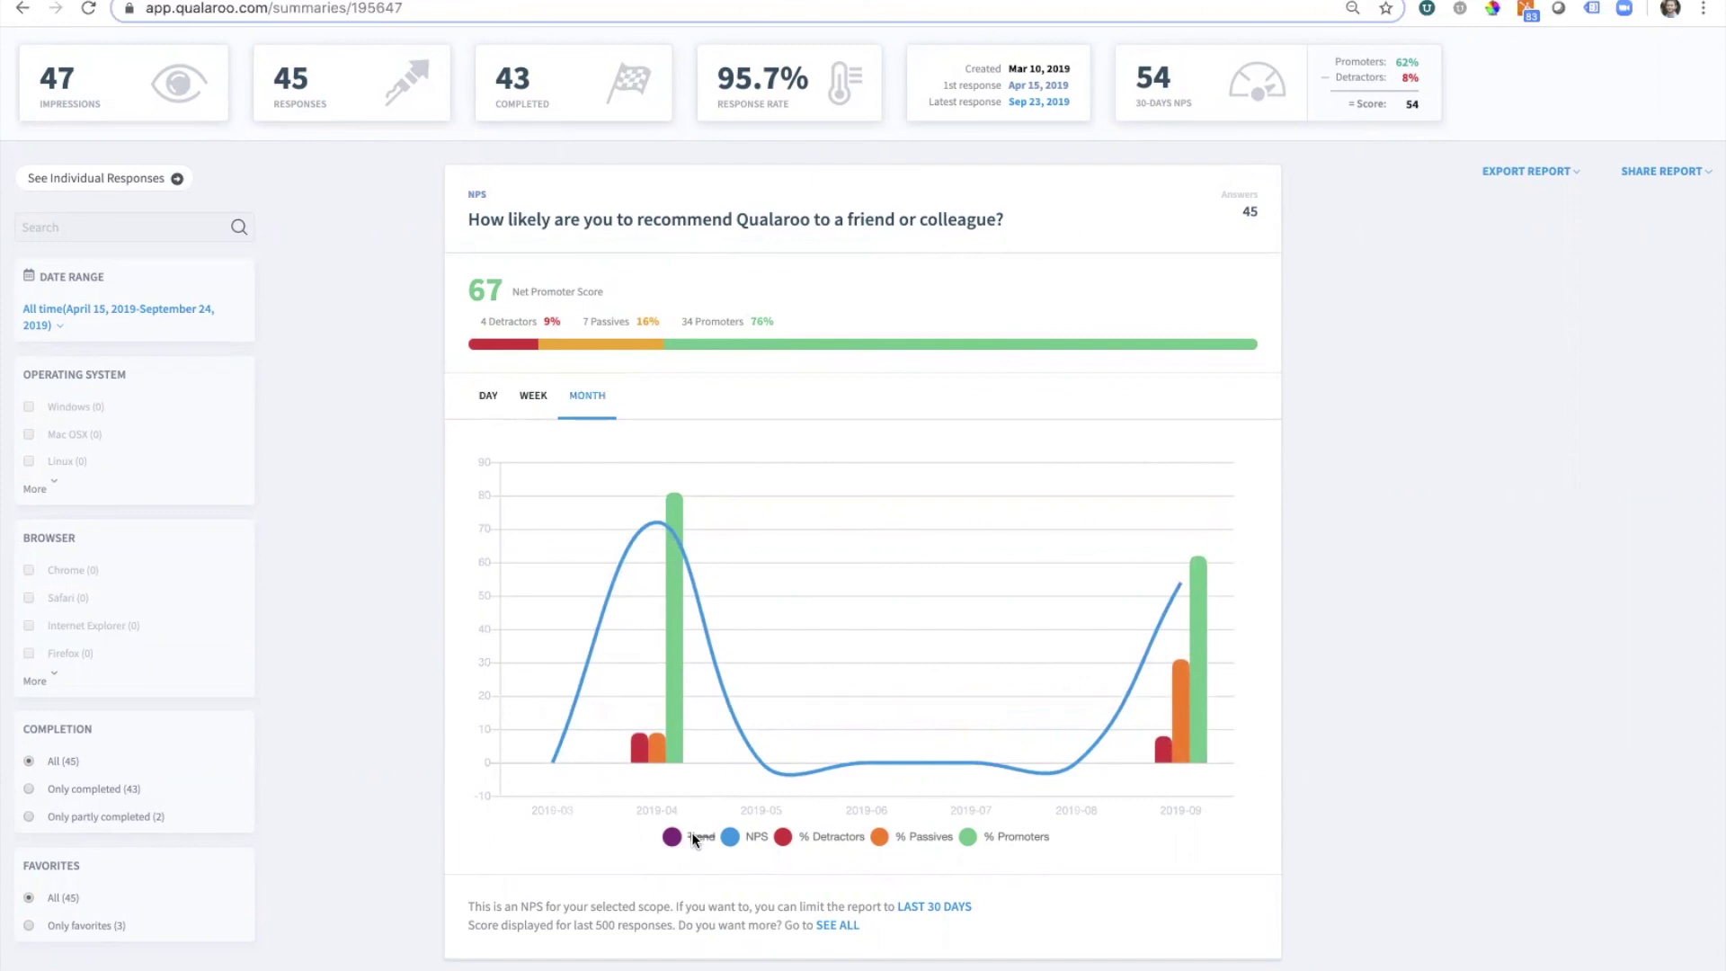
click(757, 838)
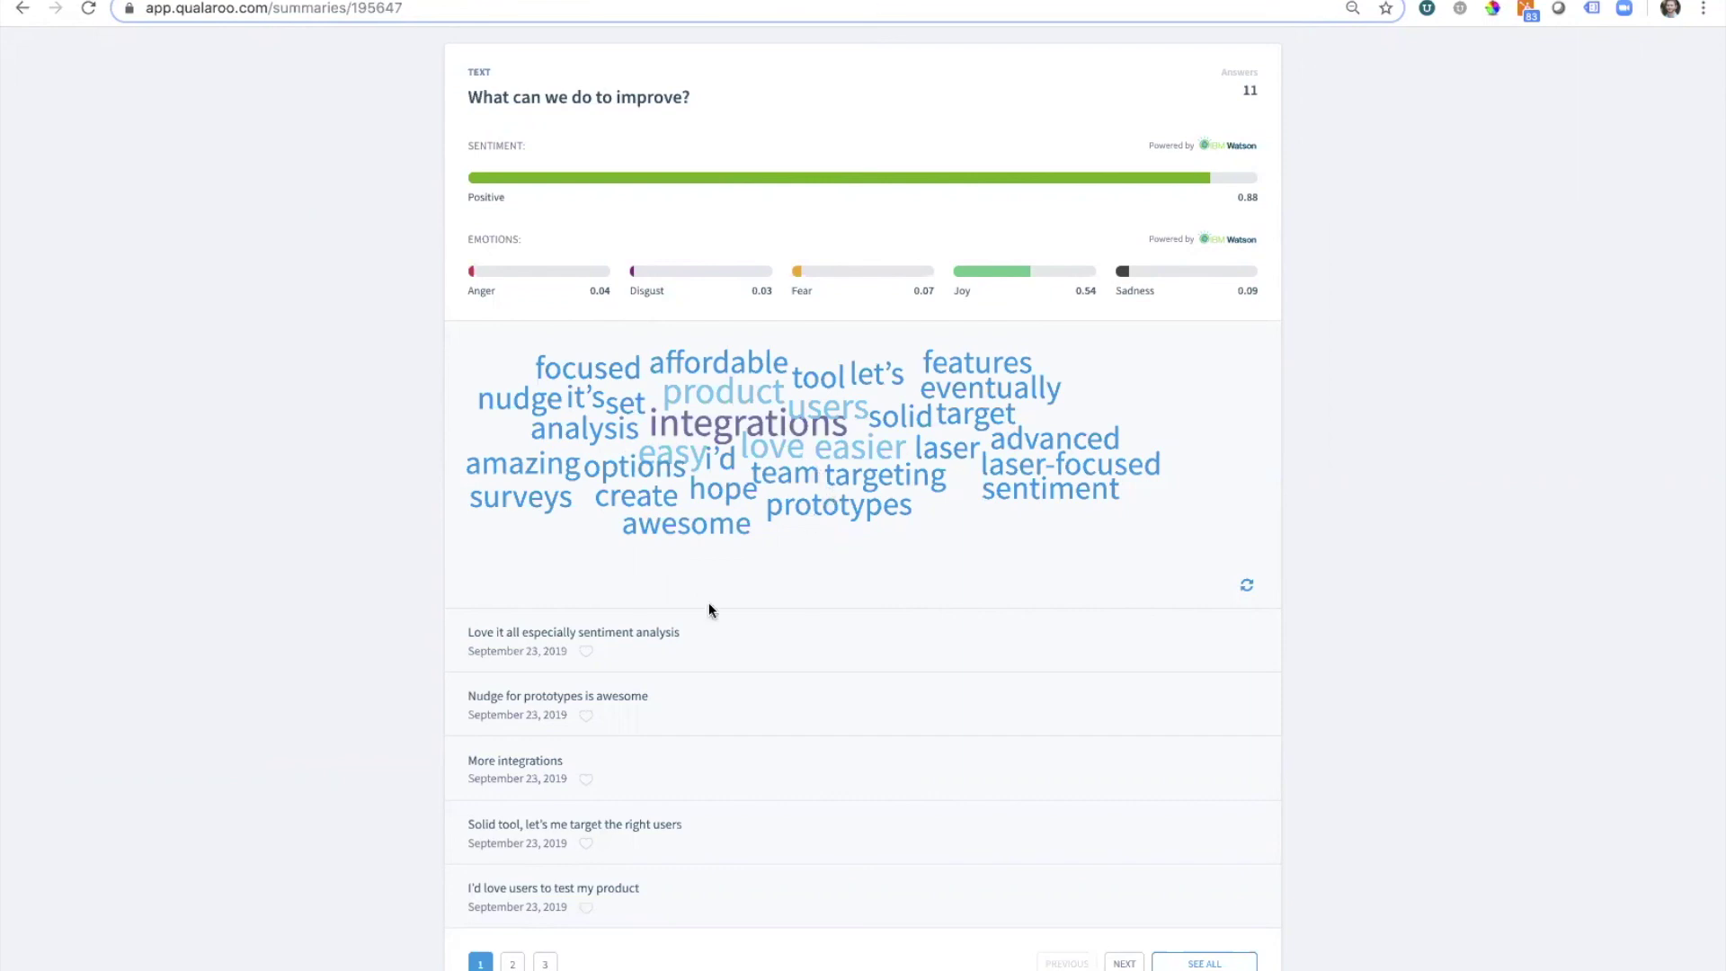
mouse_move(668, 625)
mouse_move(737, 891)
scroll(737, 891, down, 10)
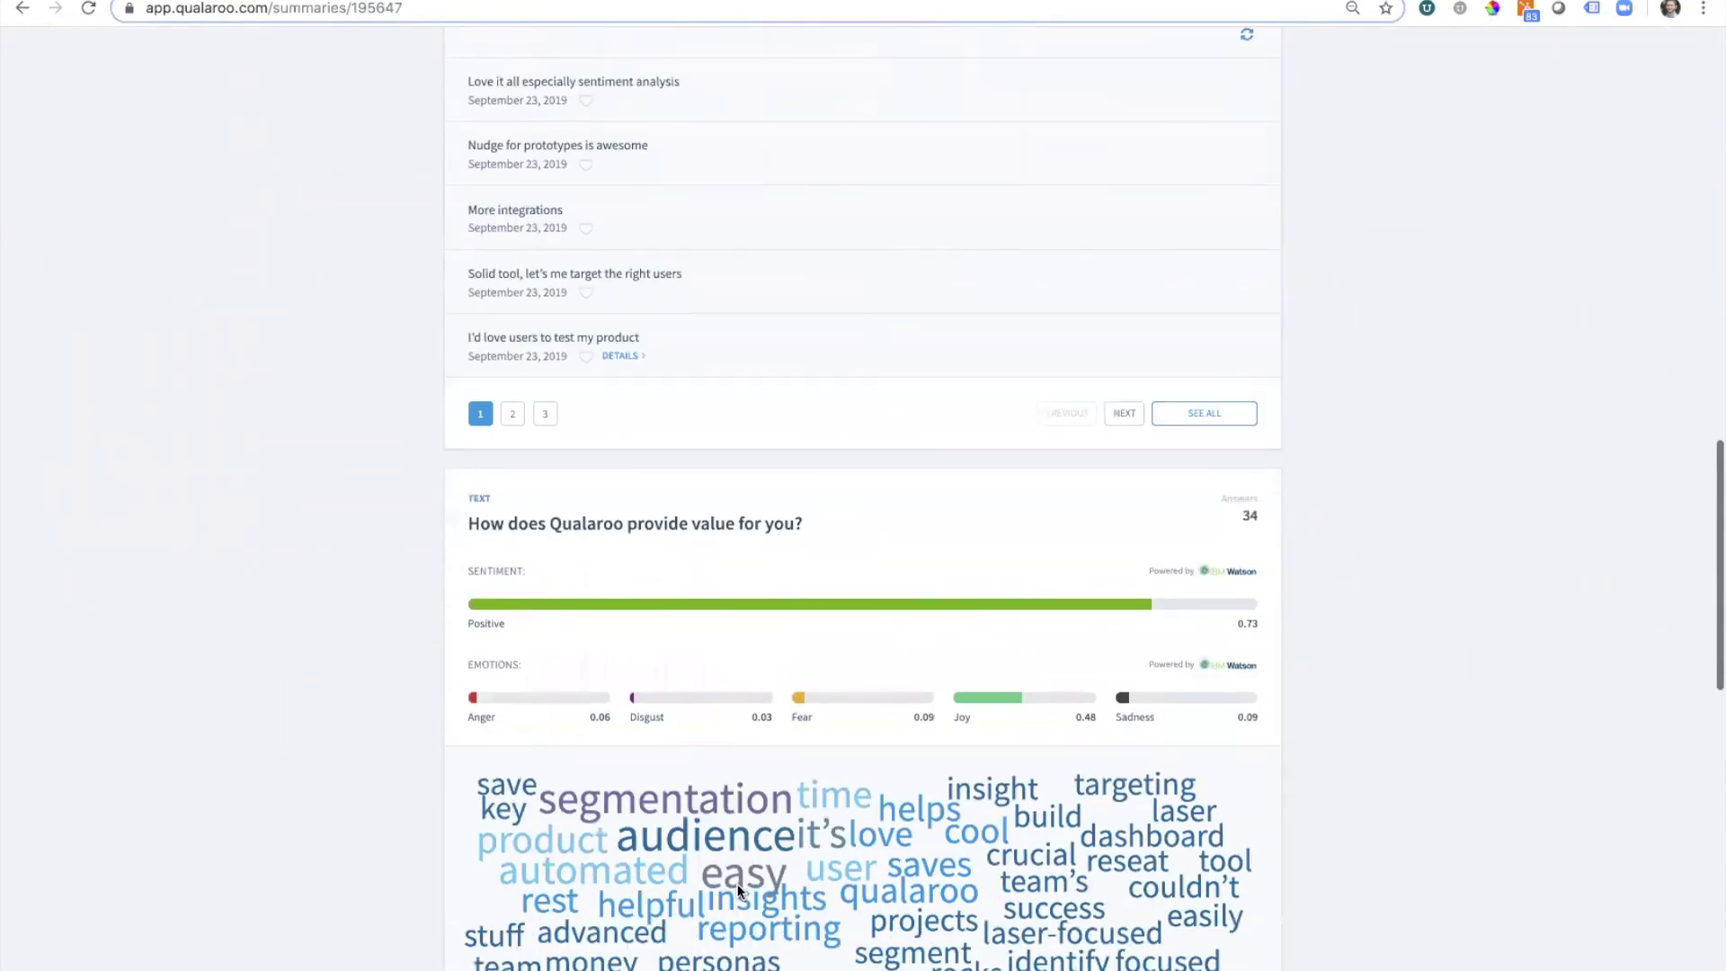
scroll(737, 890, down, 1)
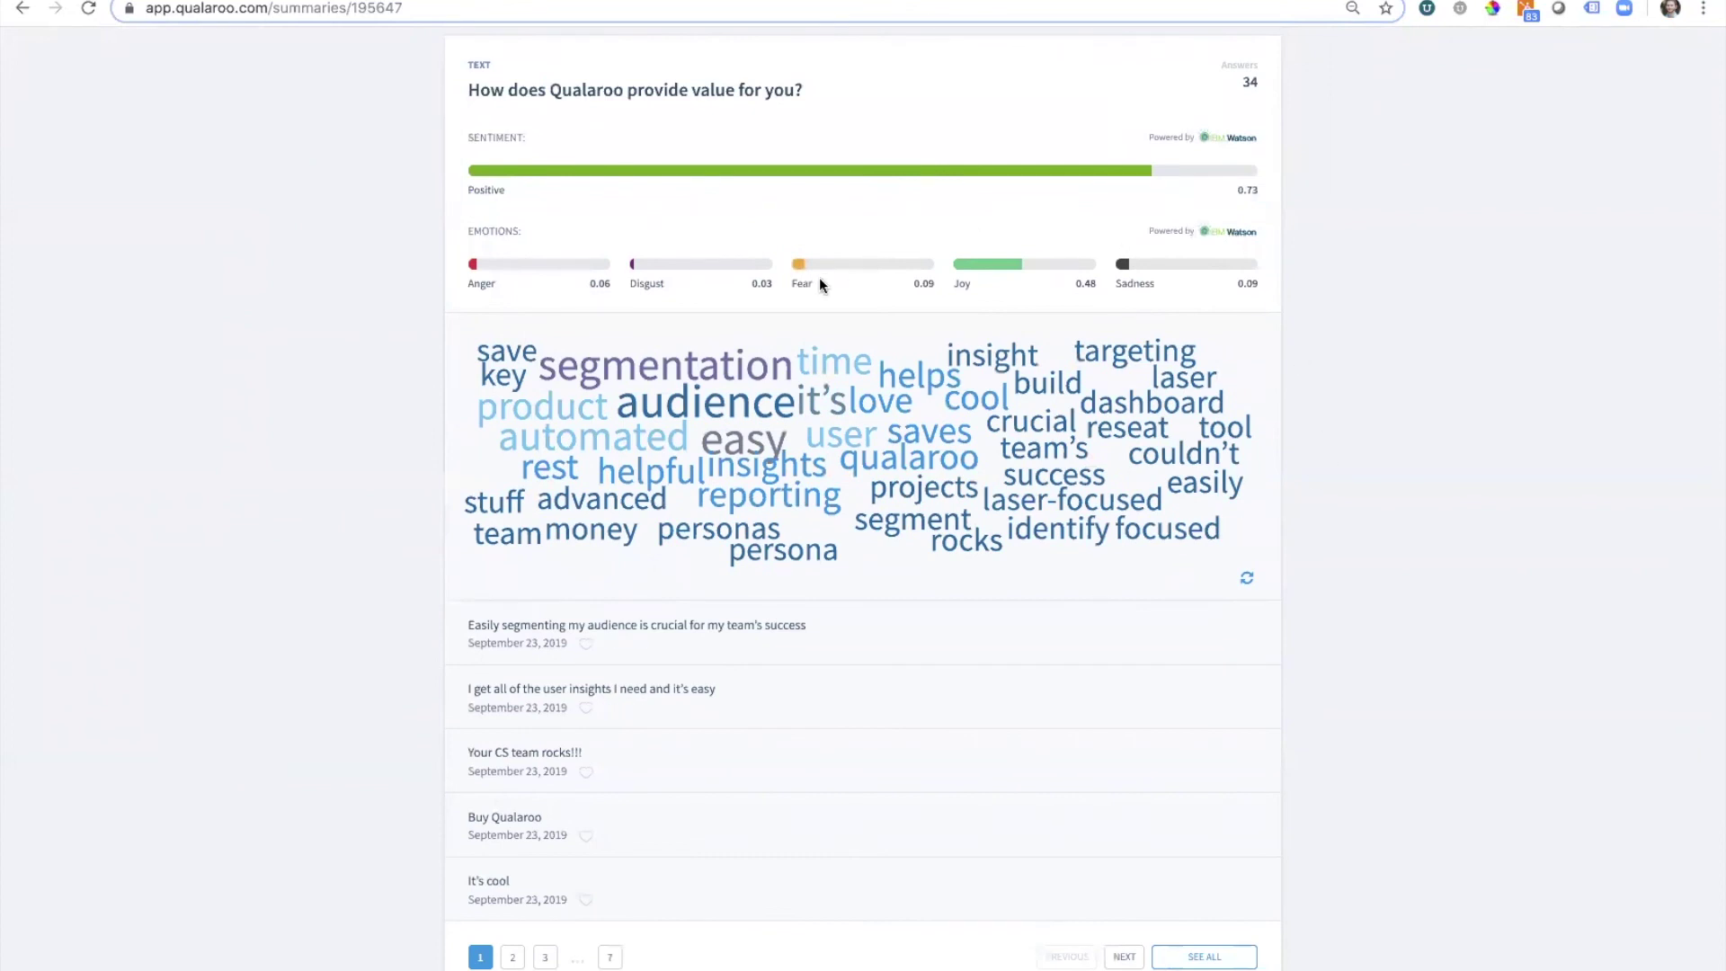
scroll(831, 287, down, 10)
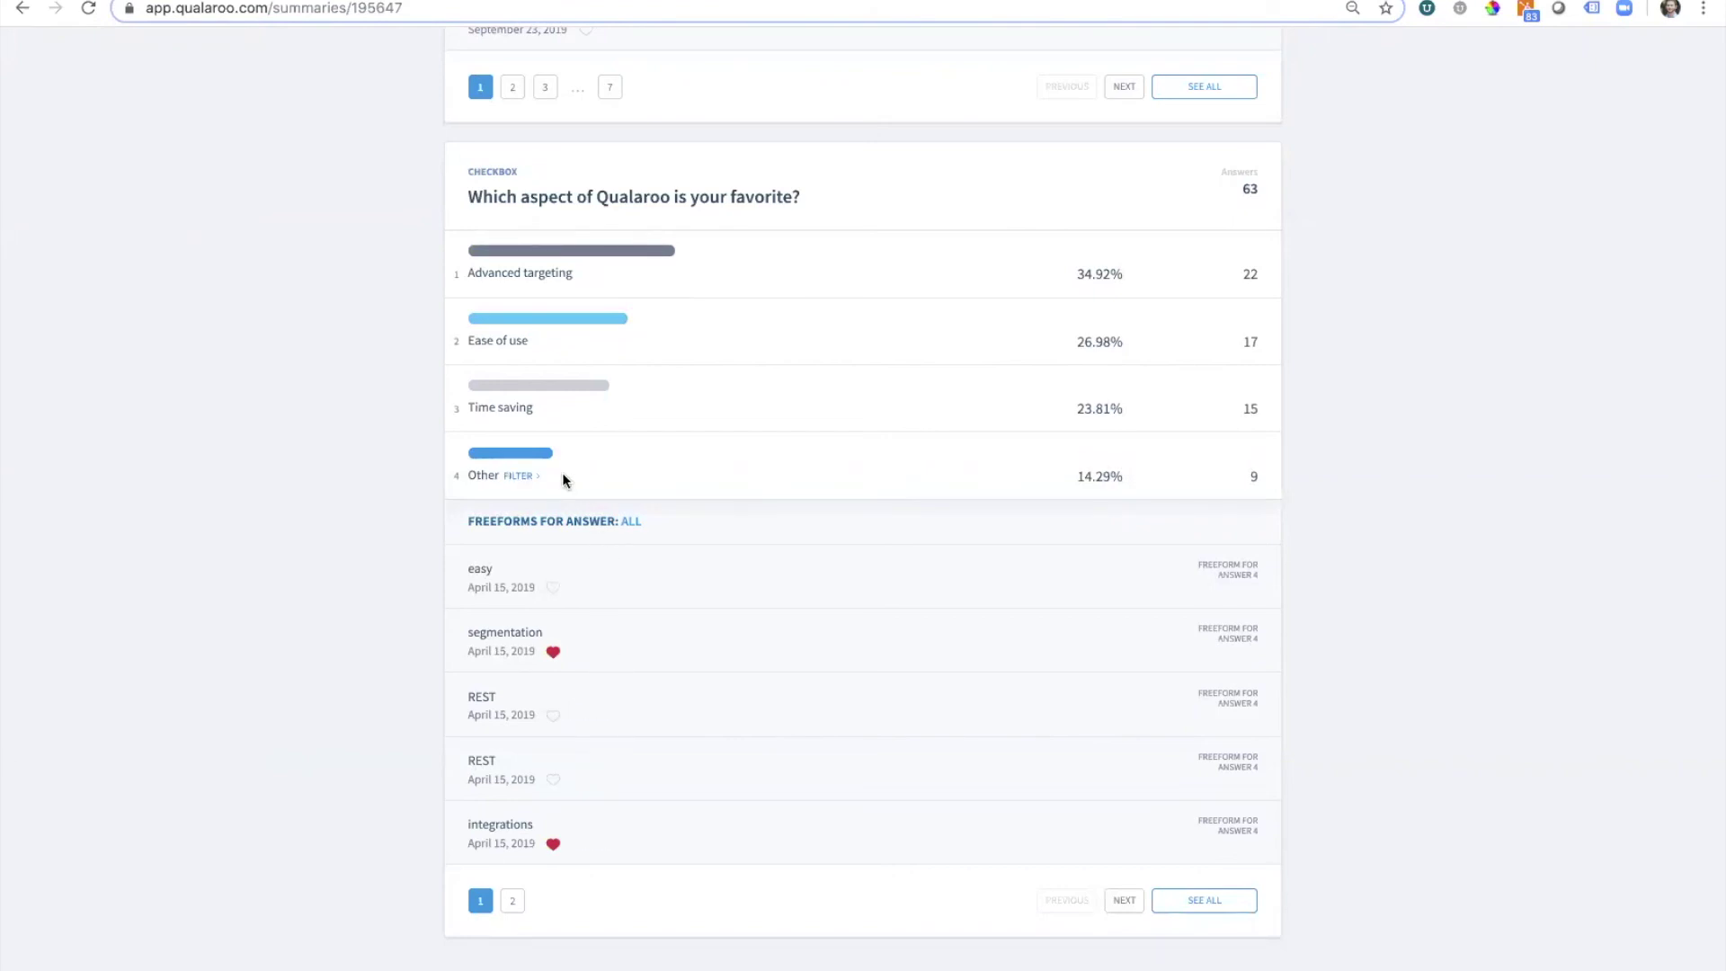
scroll(563, 481, up, 20)
scroll(327, 467, down, 2)
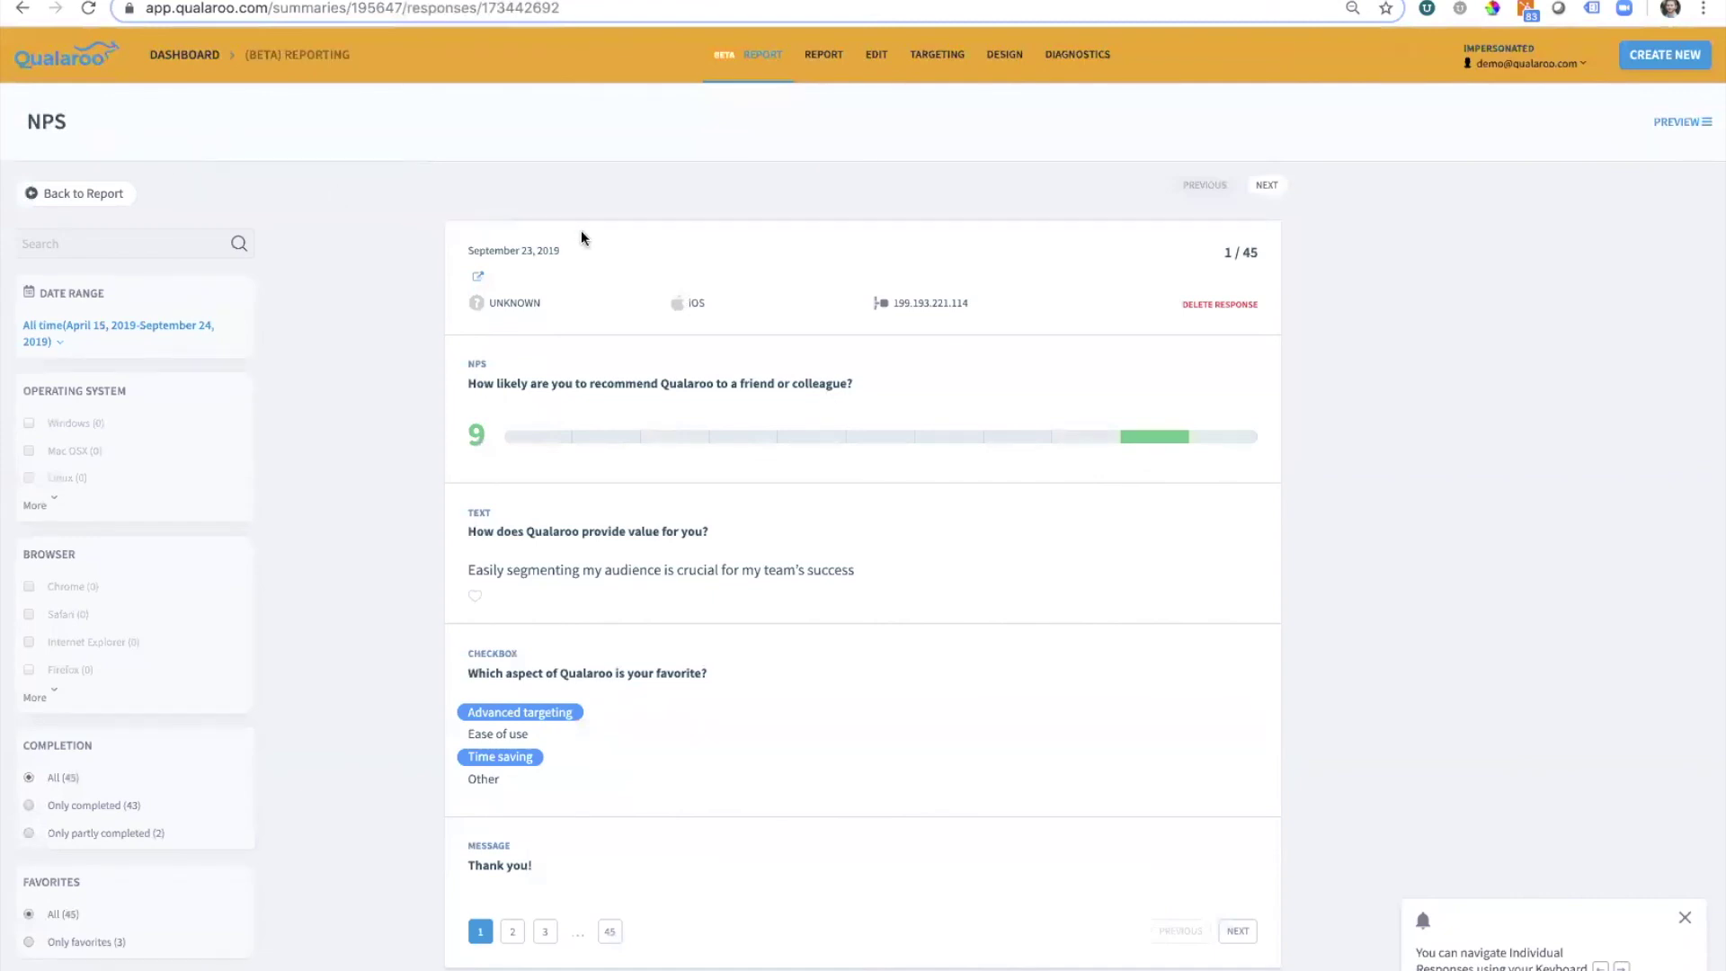
scroll(941, 244, down, 1)
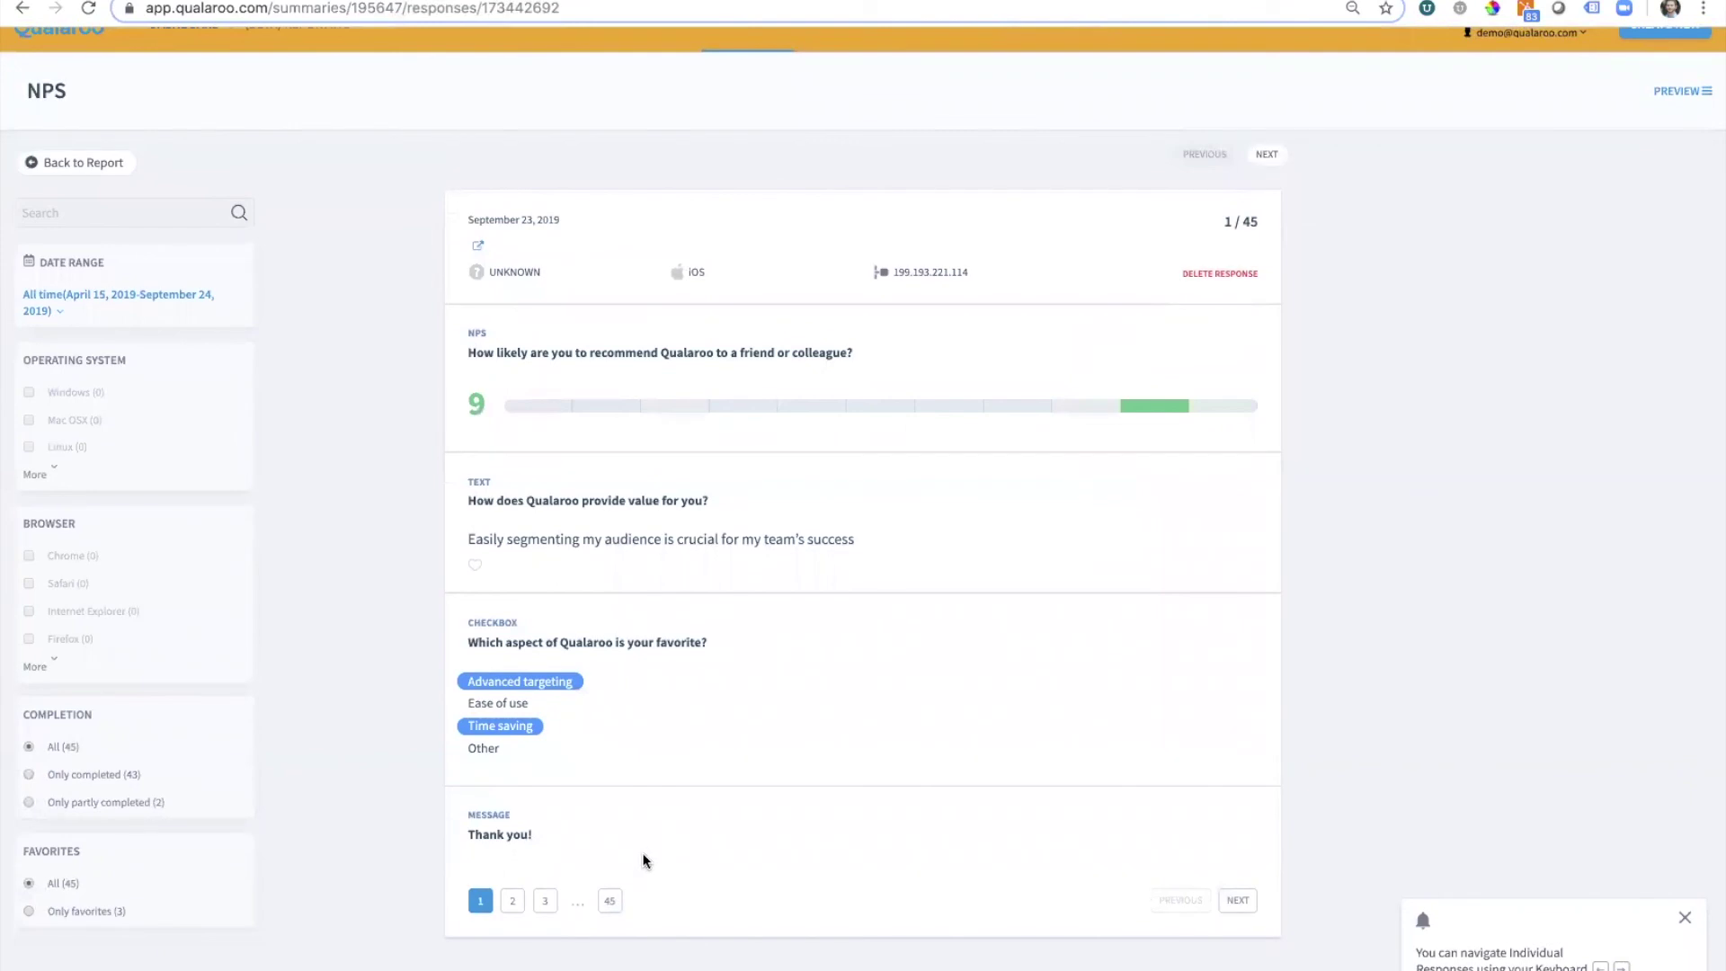
click(106, 163)
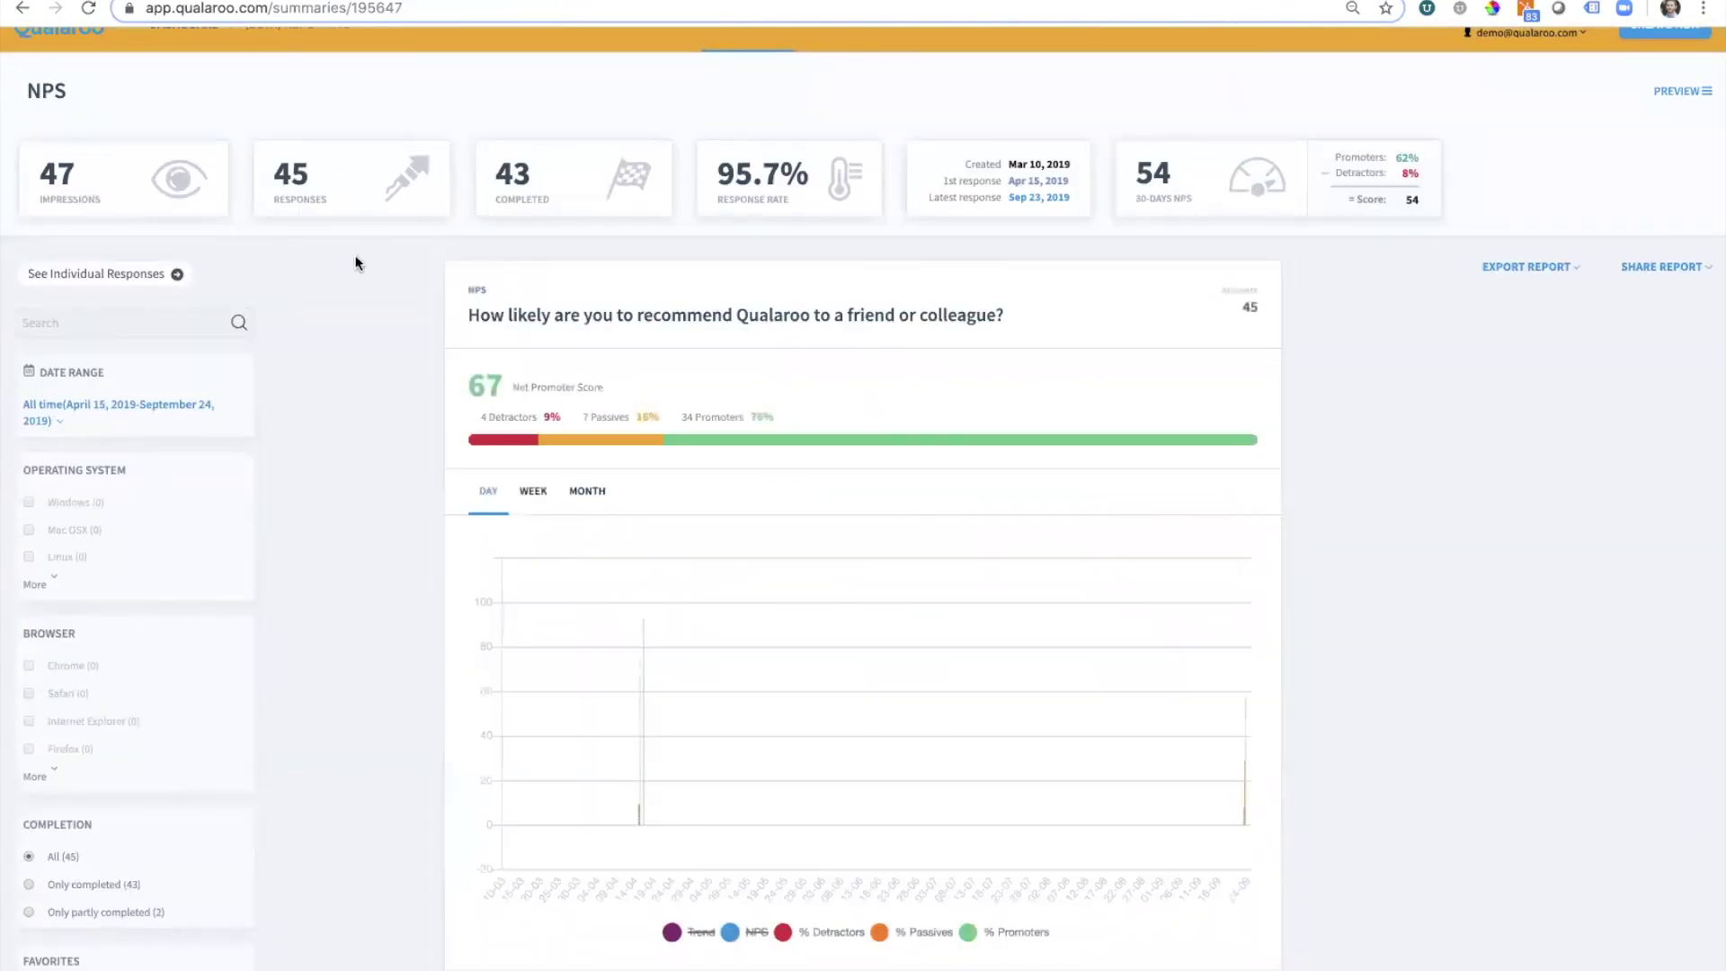
click(1673, 268)
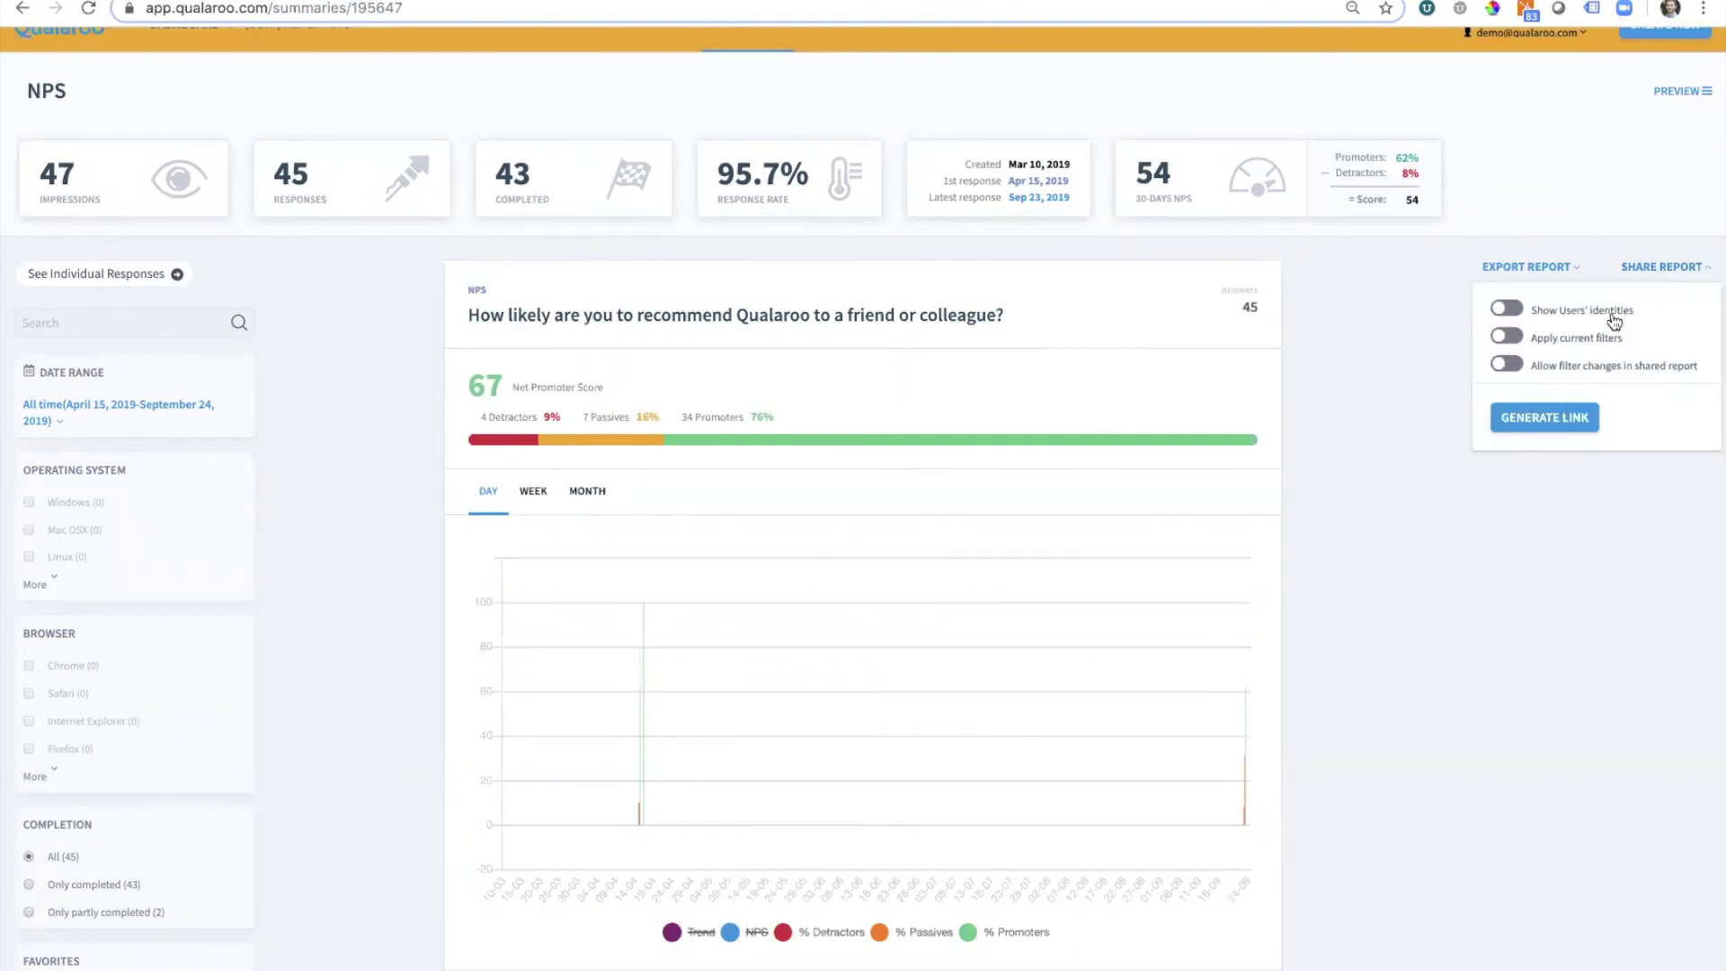
click(1369, 433)
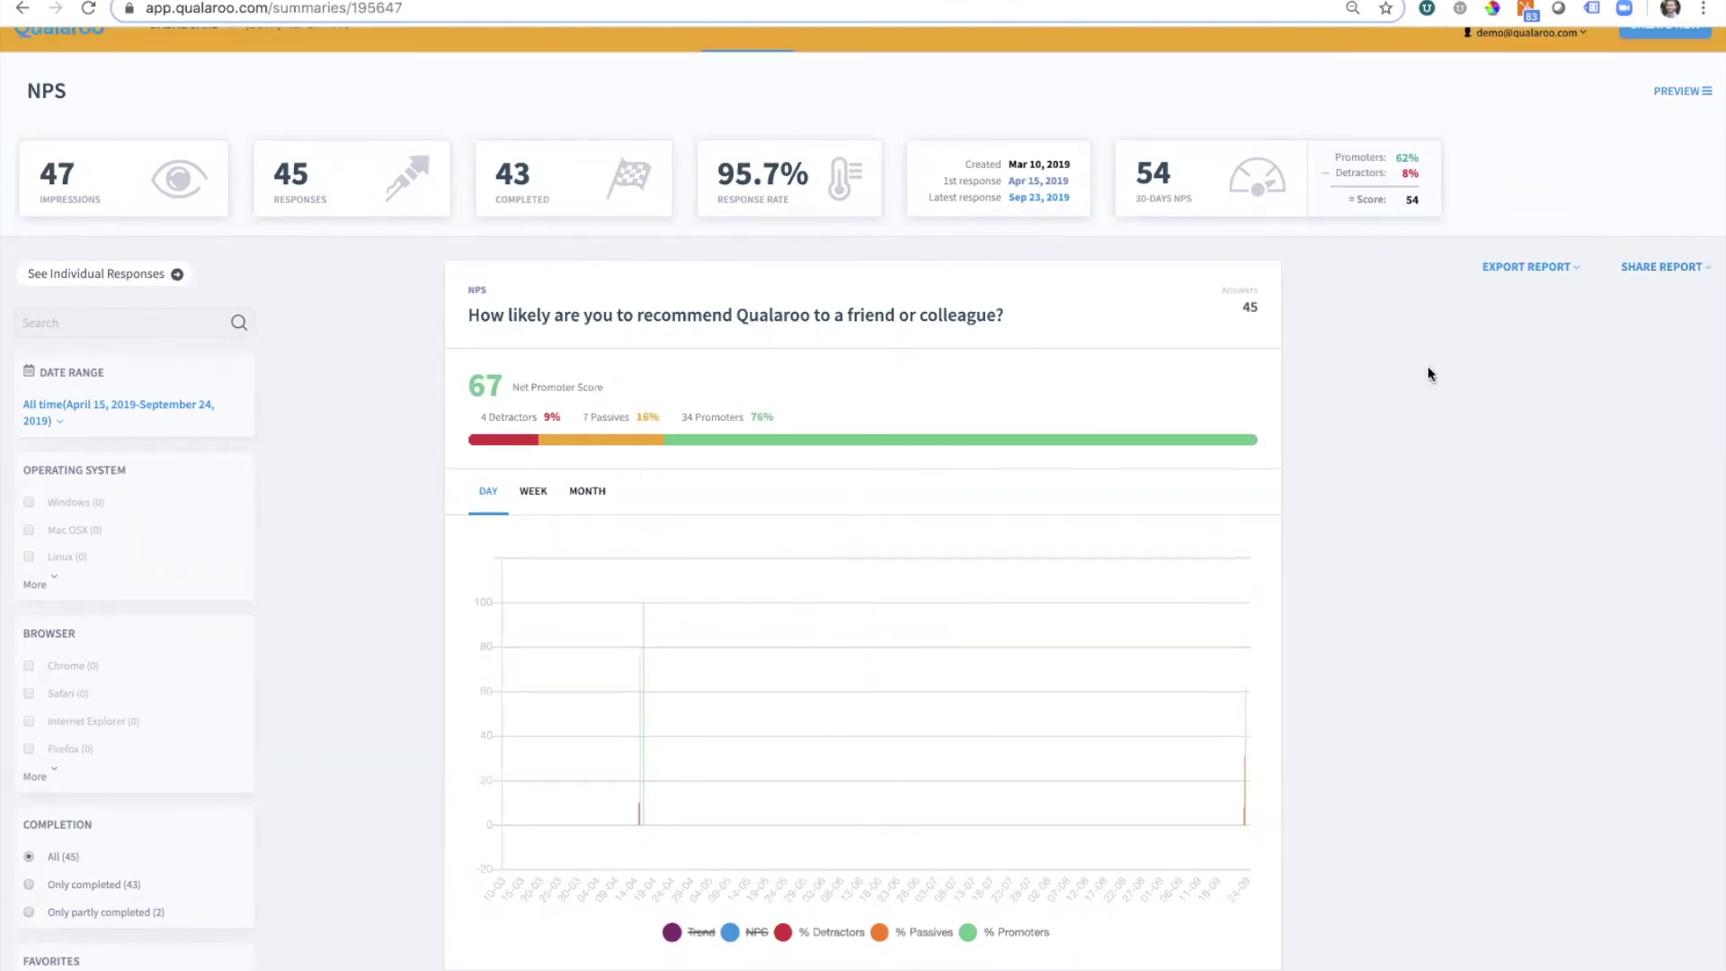
click(1572, 268)
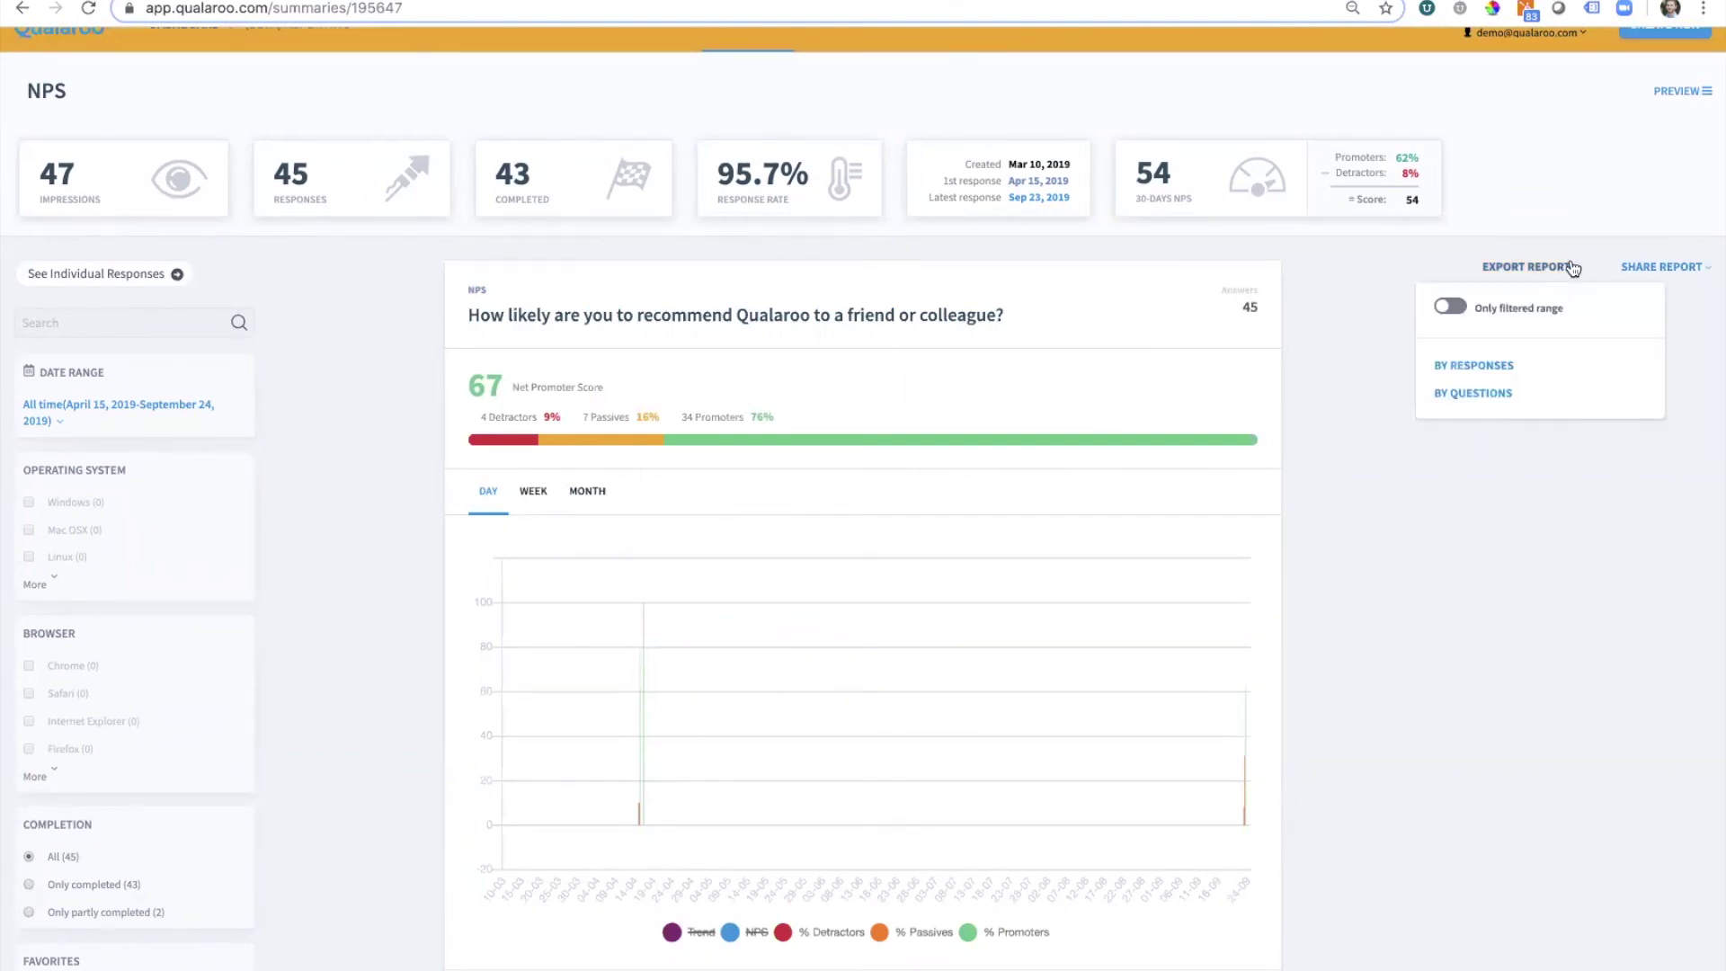
click(1360, 392)
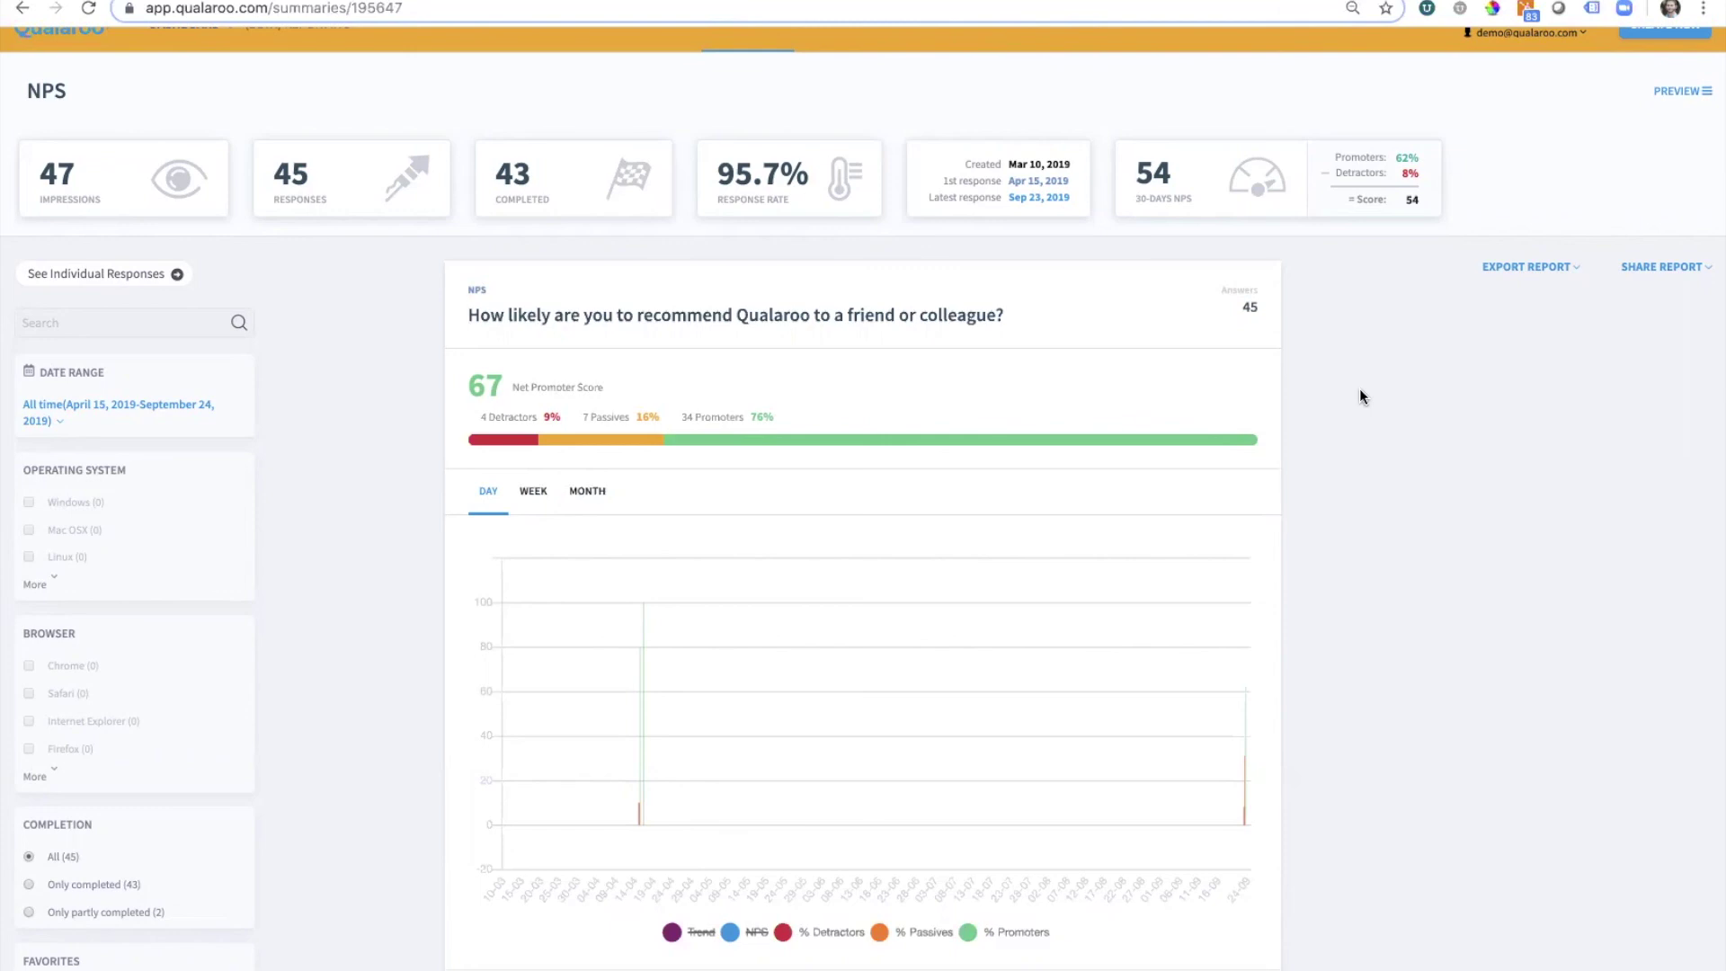
Return to the dashboard through the DASHBOARD breadcrumb
click(197, 22)
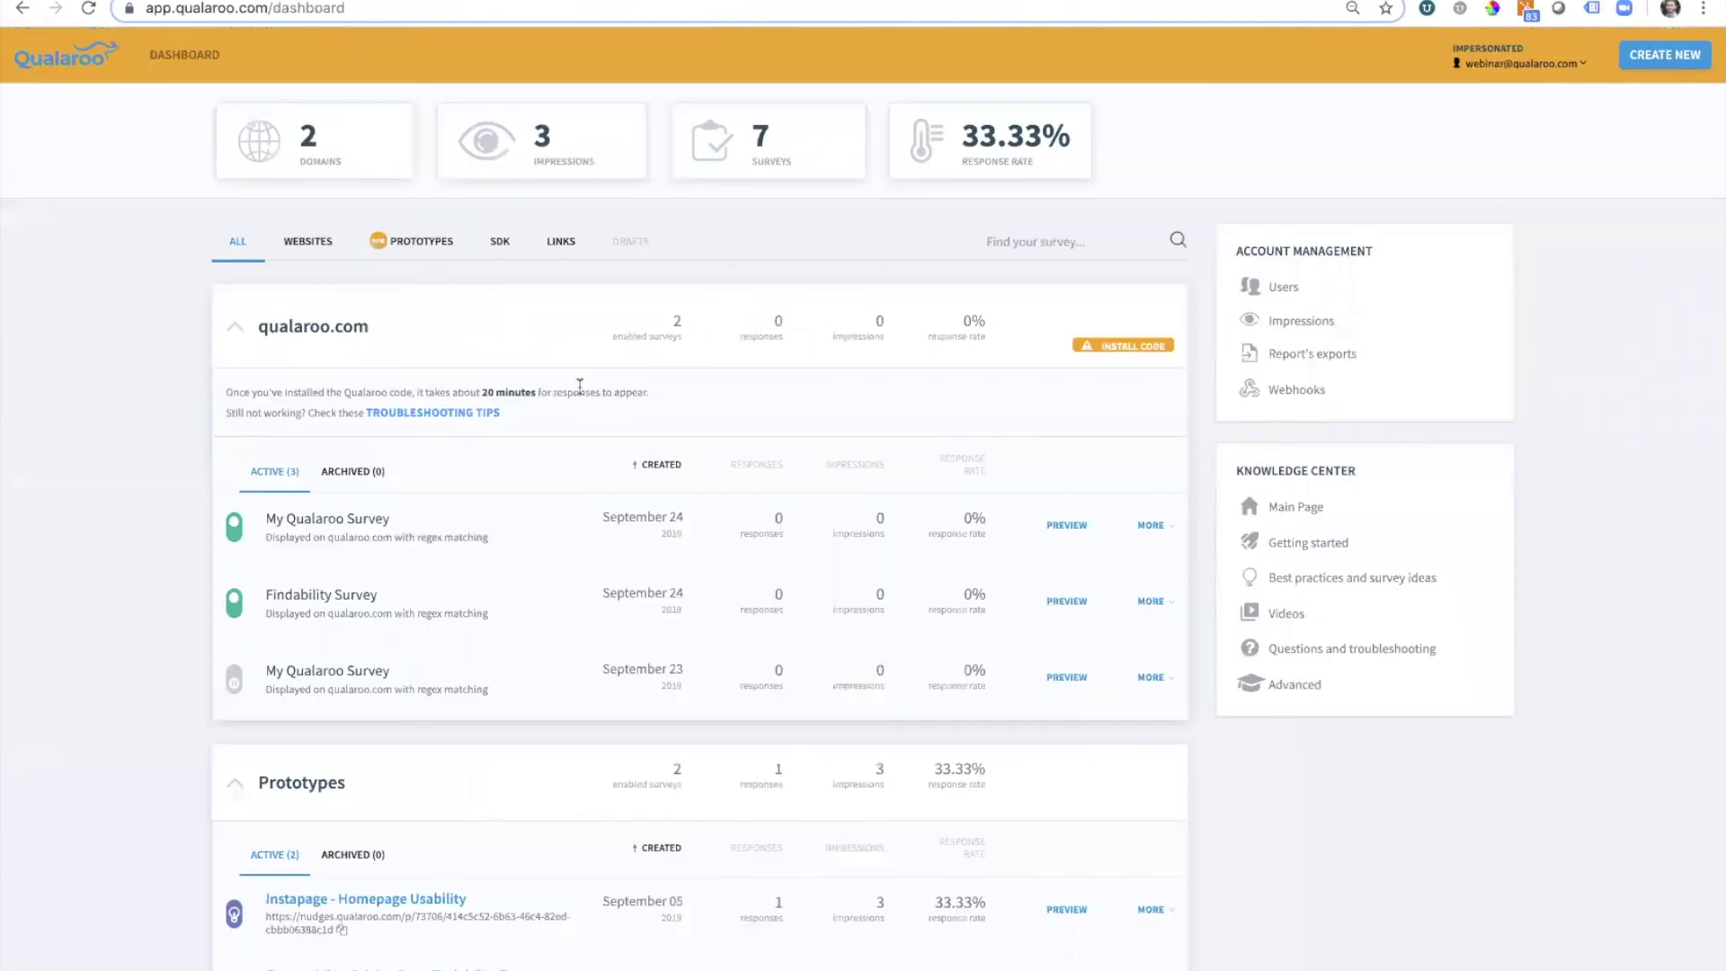